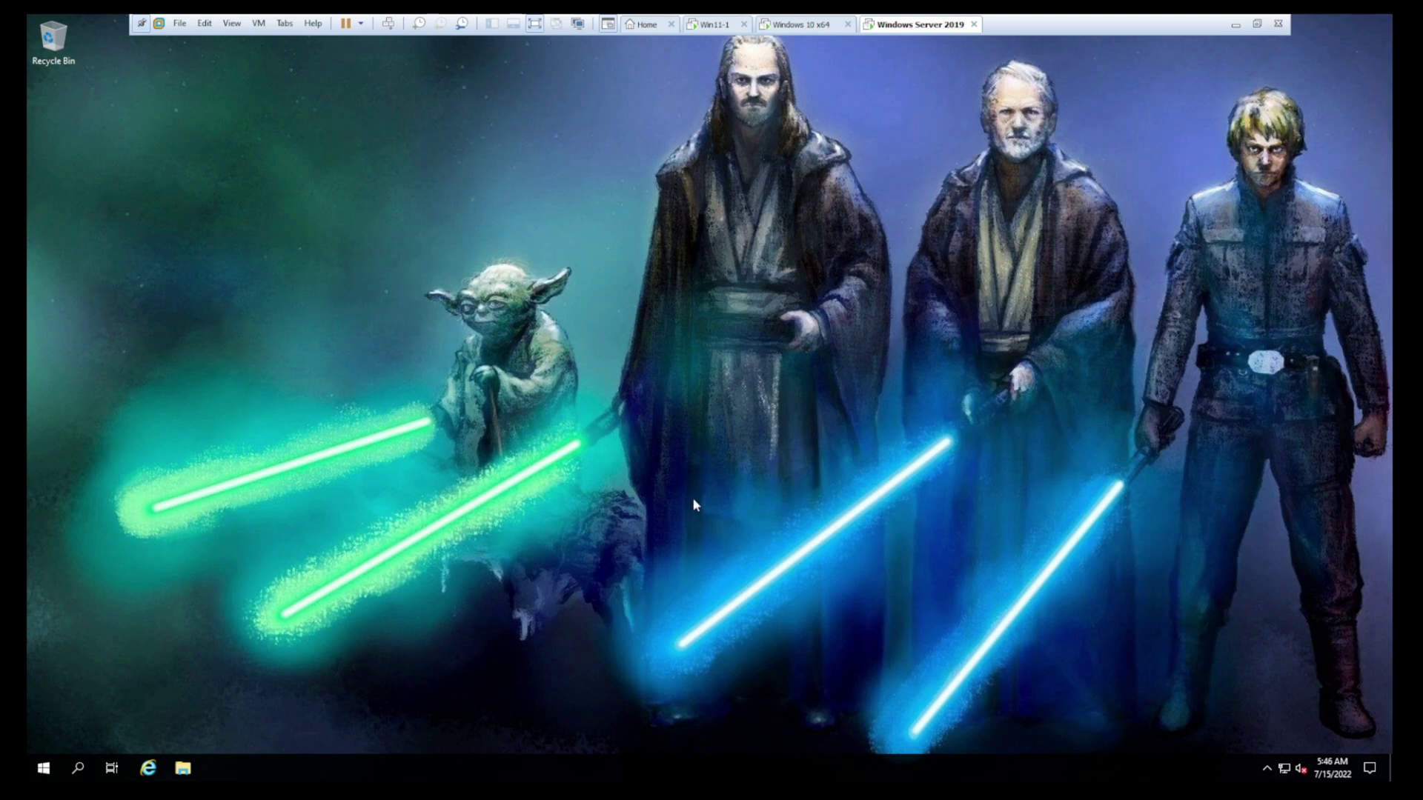
Launch Windows PowerShell, run get-wmiobject win32_operatingsystem, and highlight the Version 10.0.17763 line
{"action": "left_click", "coordinate": [42, 771]}
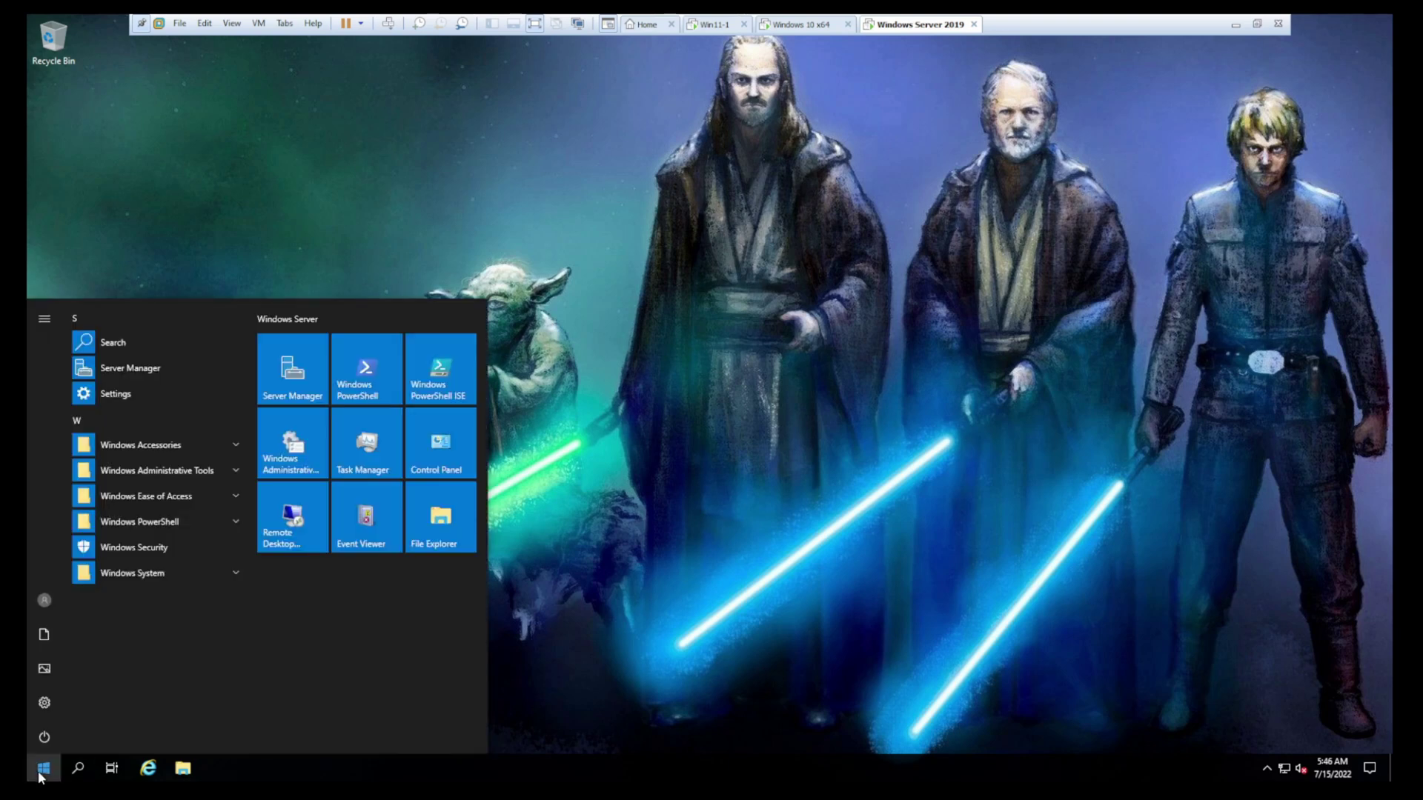
{"action": "left_click", "coordinate": [175, 523]}
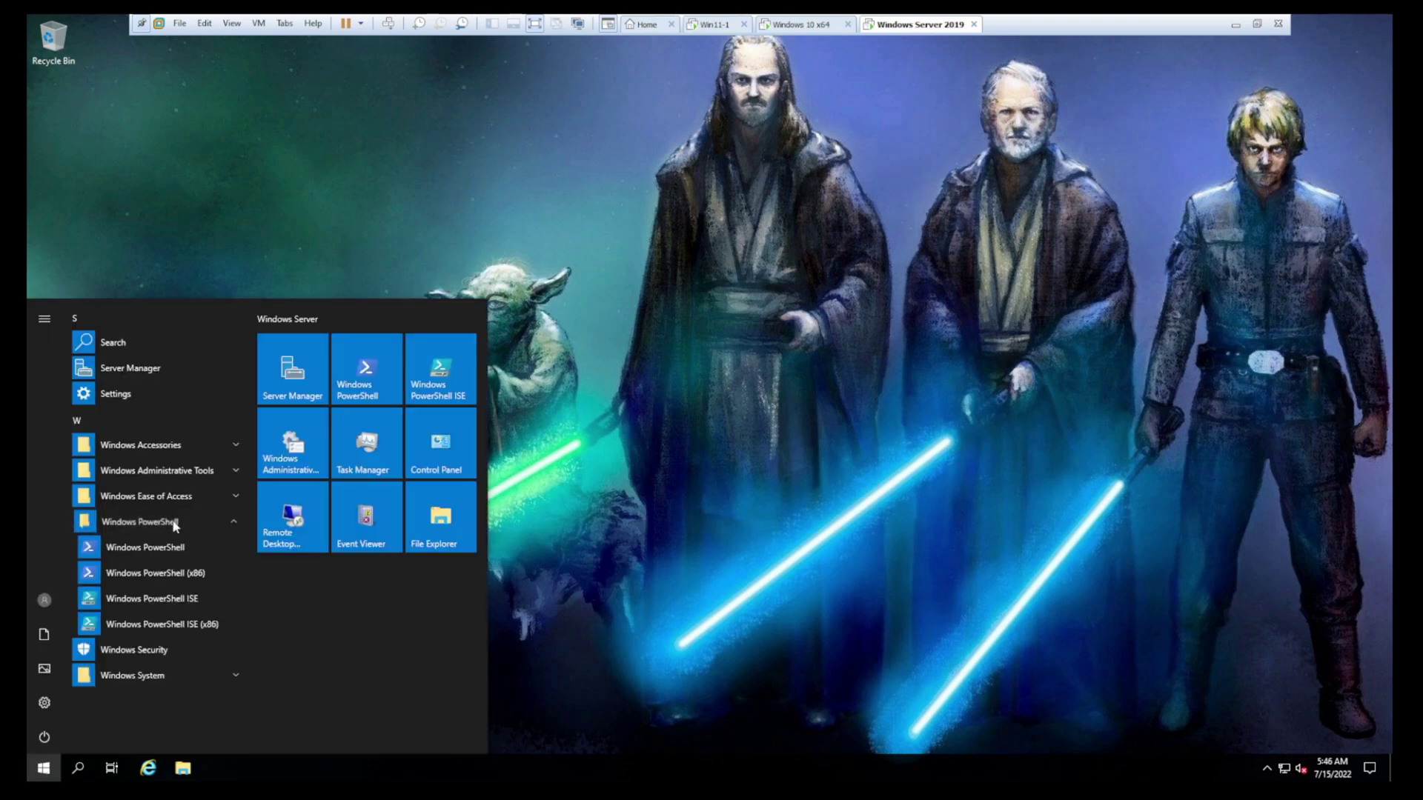
{"action": "left_click", "coordinate": [159, 551]}
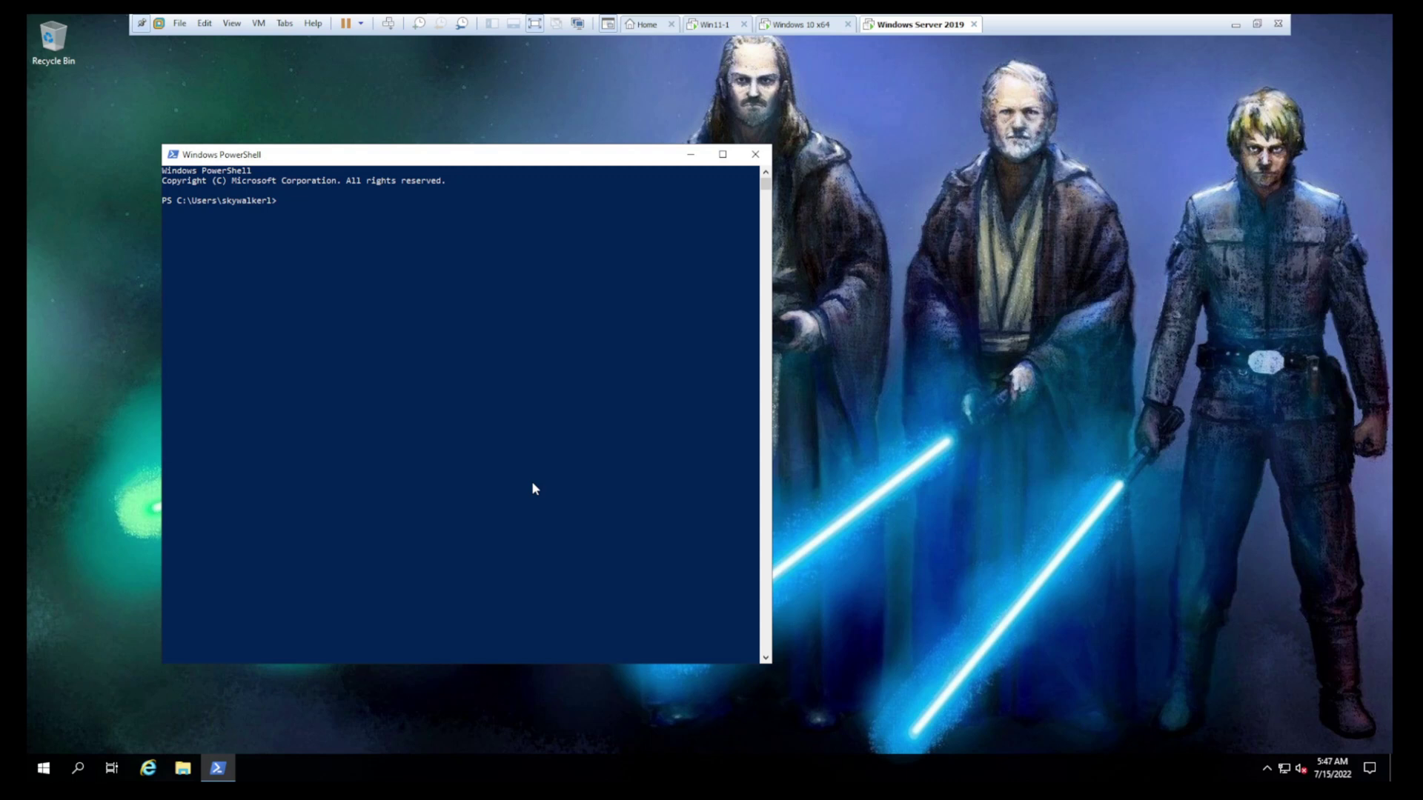
{"action": "type", "text": "get-wmiobject win32_operatingsystem"}
{"action": "key", "text": "Return"}
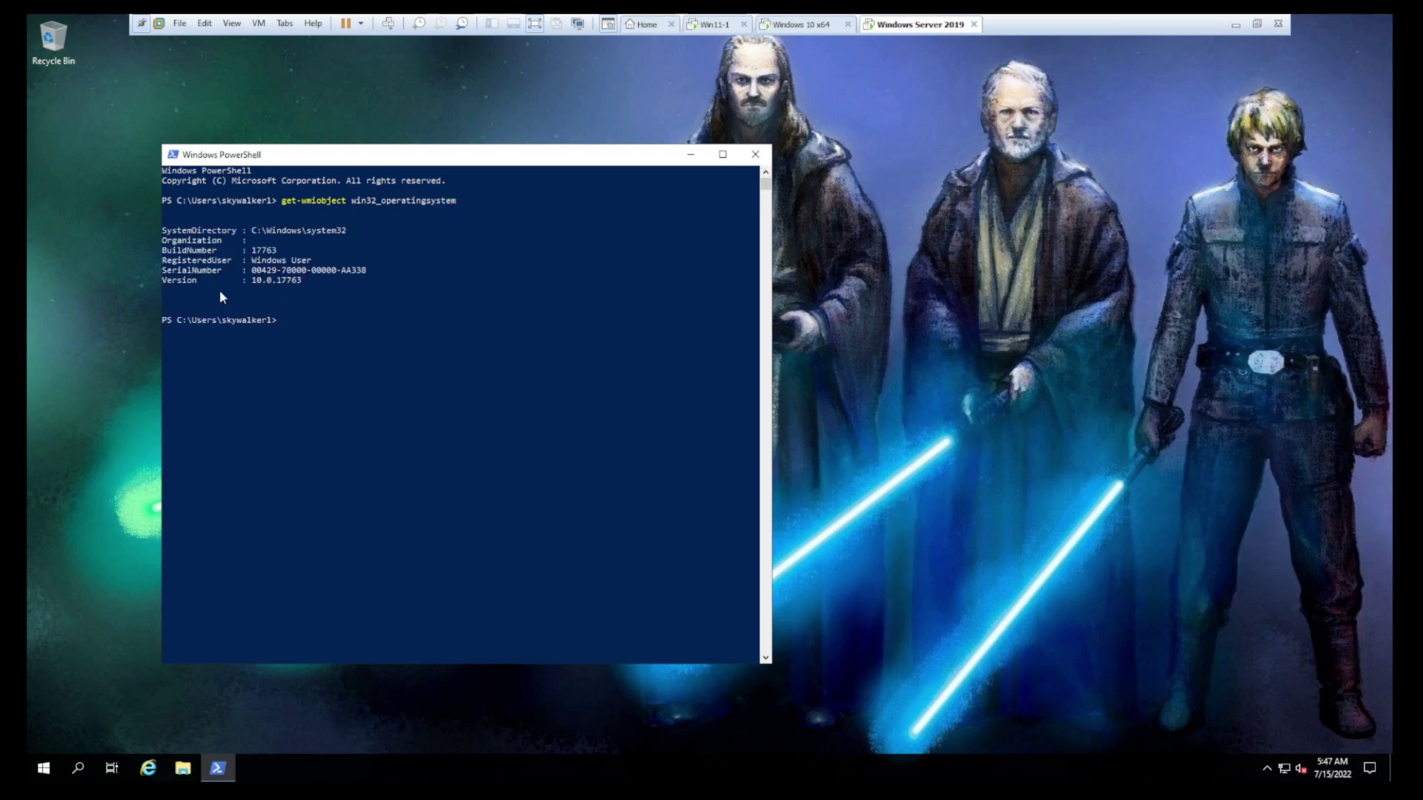
{"action": "left_click_drag", "start_coordinate": [312, 280], "coordinate": [162, 280]}
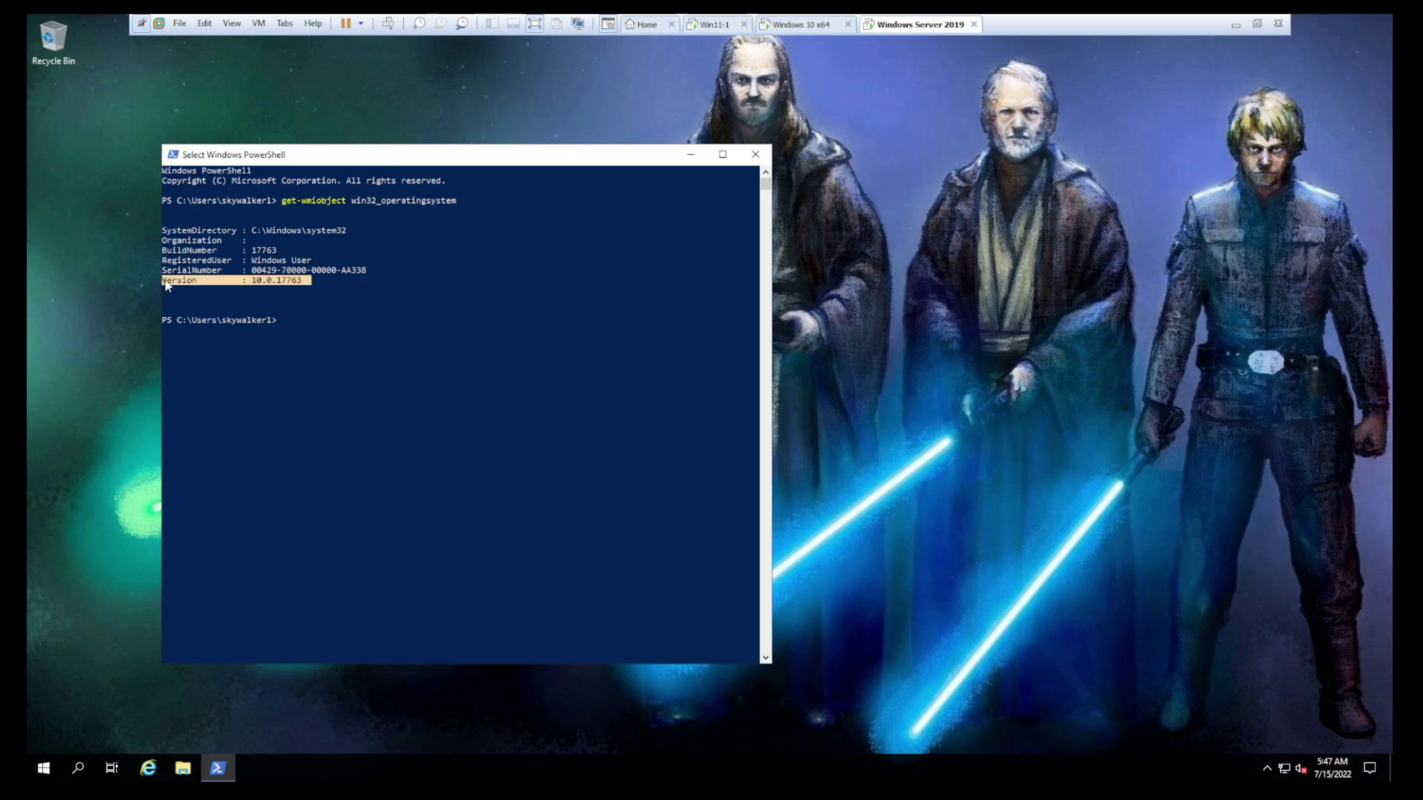
{"action": "left_click", "coordinate": [449, 530]}
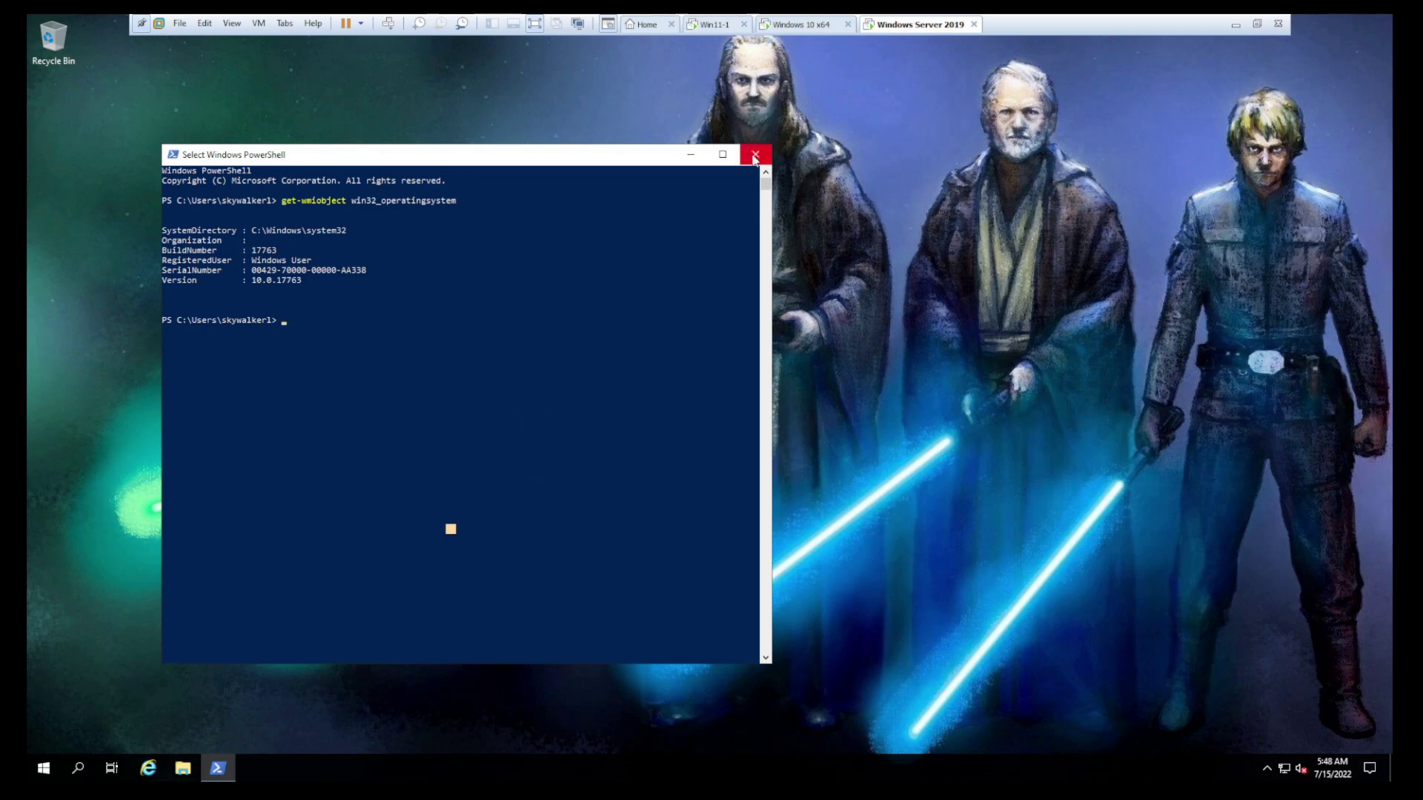
Switch to the Win11-1 VM and sign in as another user with the domain username and password
{"action": "left_click", "coordinate": [730, 24]}
{"action": "left_click", "coordinate": [686, 475]}
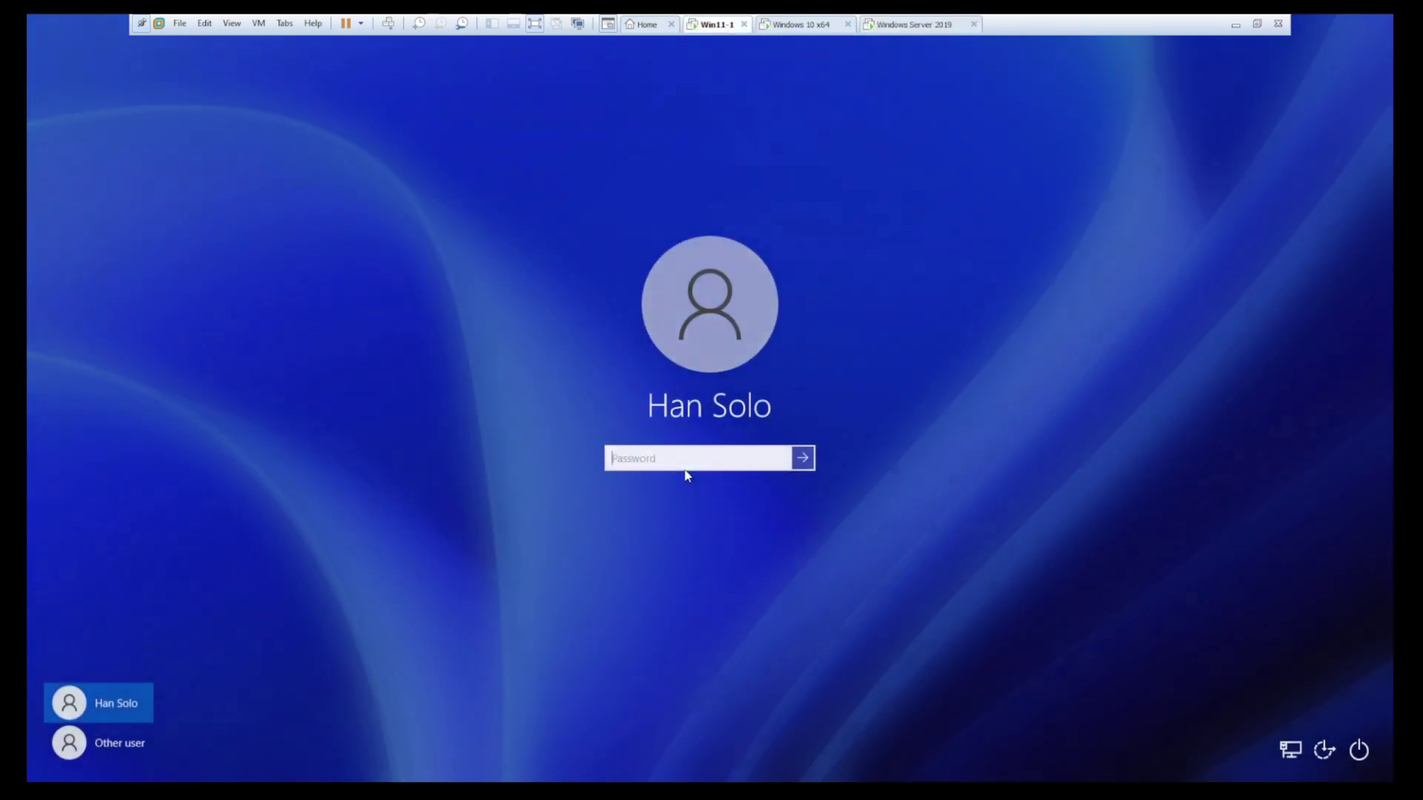
{"action": "left_click", "coordinate": [113, 752]}
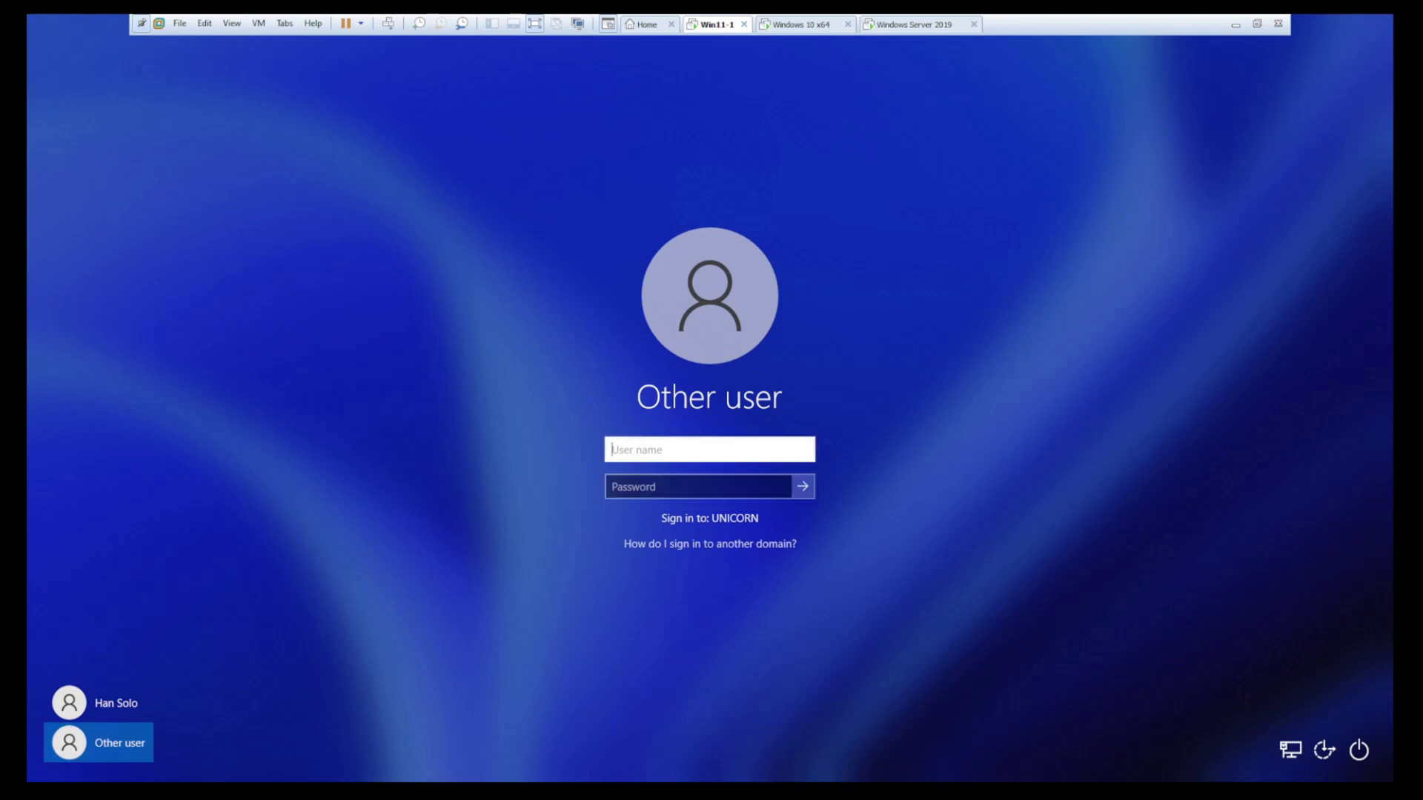
{"action": "type", "text": "skywalkerl"}
{"action": "key", "text": "Tab"}
{"action": "type", "text": "Password1"}
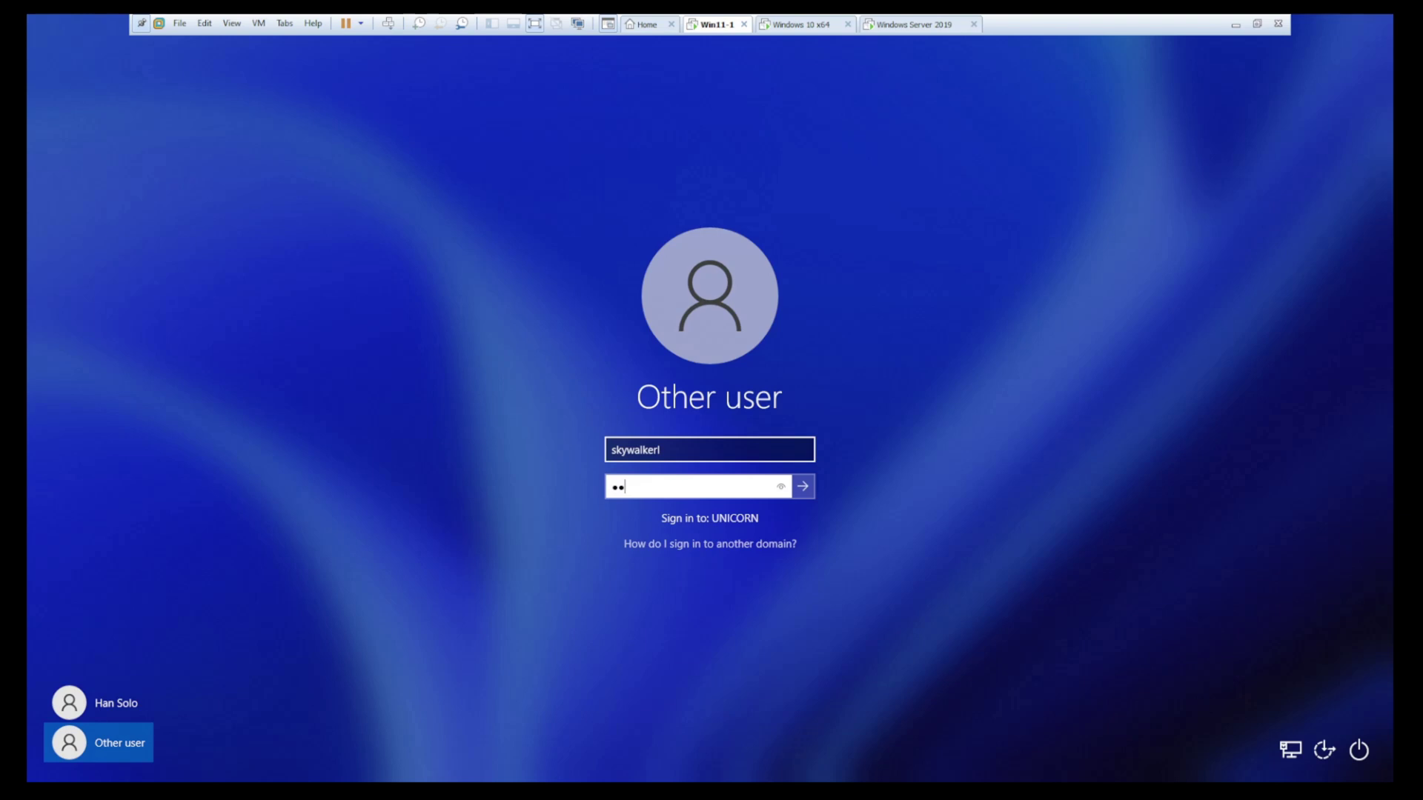
{"action": "type", "text": "23"}
{"action": "key", "text": "Return"}
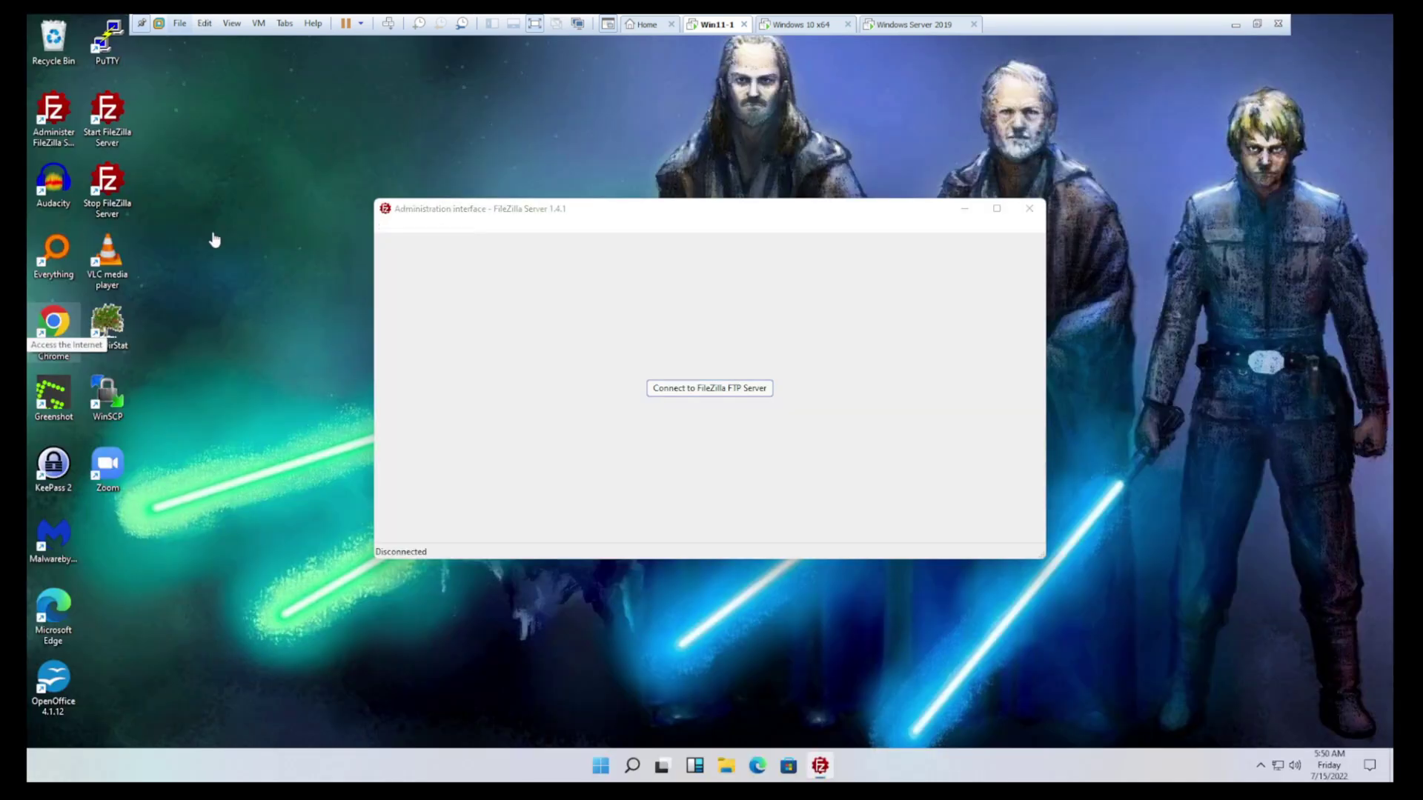
Close the FileZilla window and launch Windows PowerShell from the taskbar search for 'powershell'
{"action": "left_click", "coordinate": [1029, 209]}
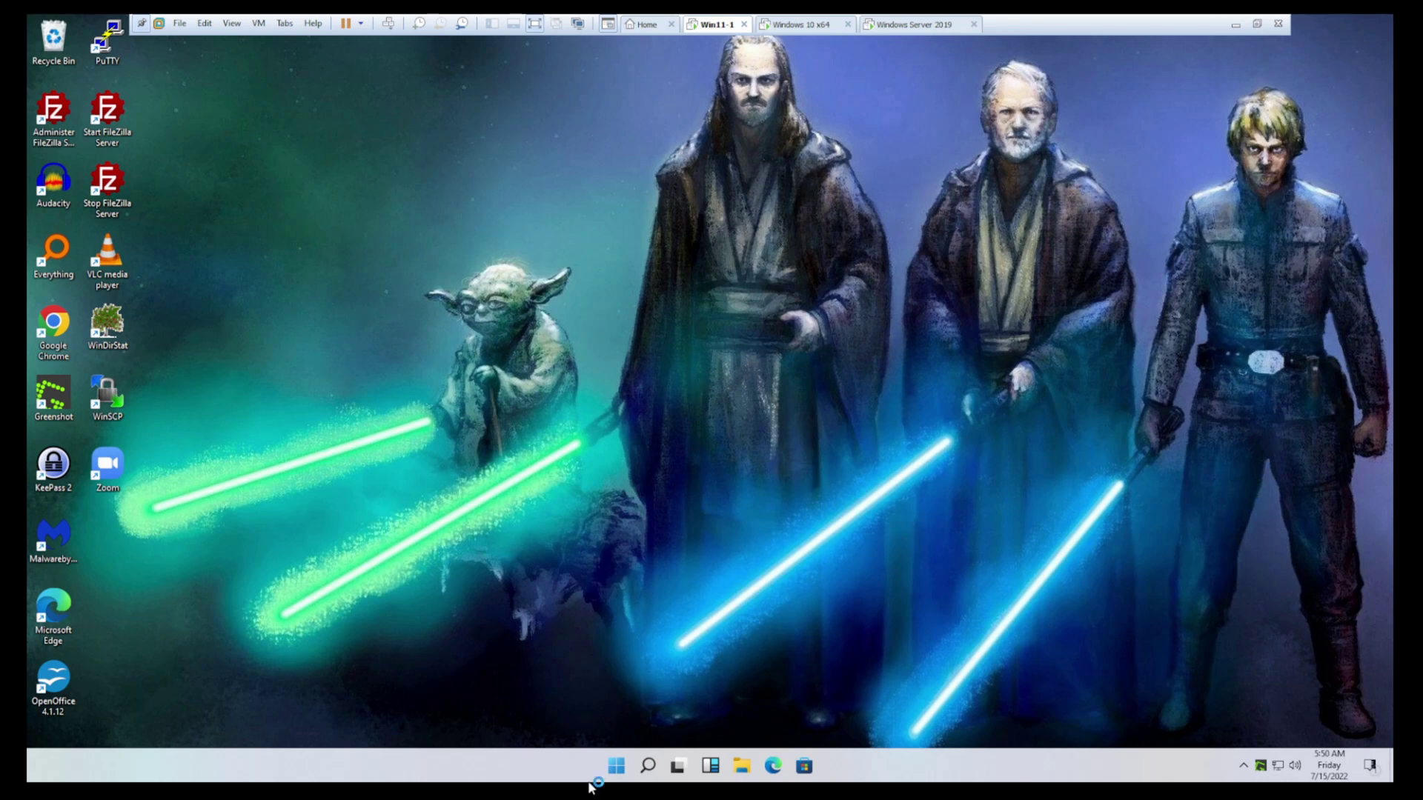
{"action": "left_click", "coordinate": [822, 441]}
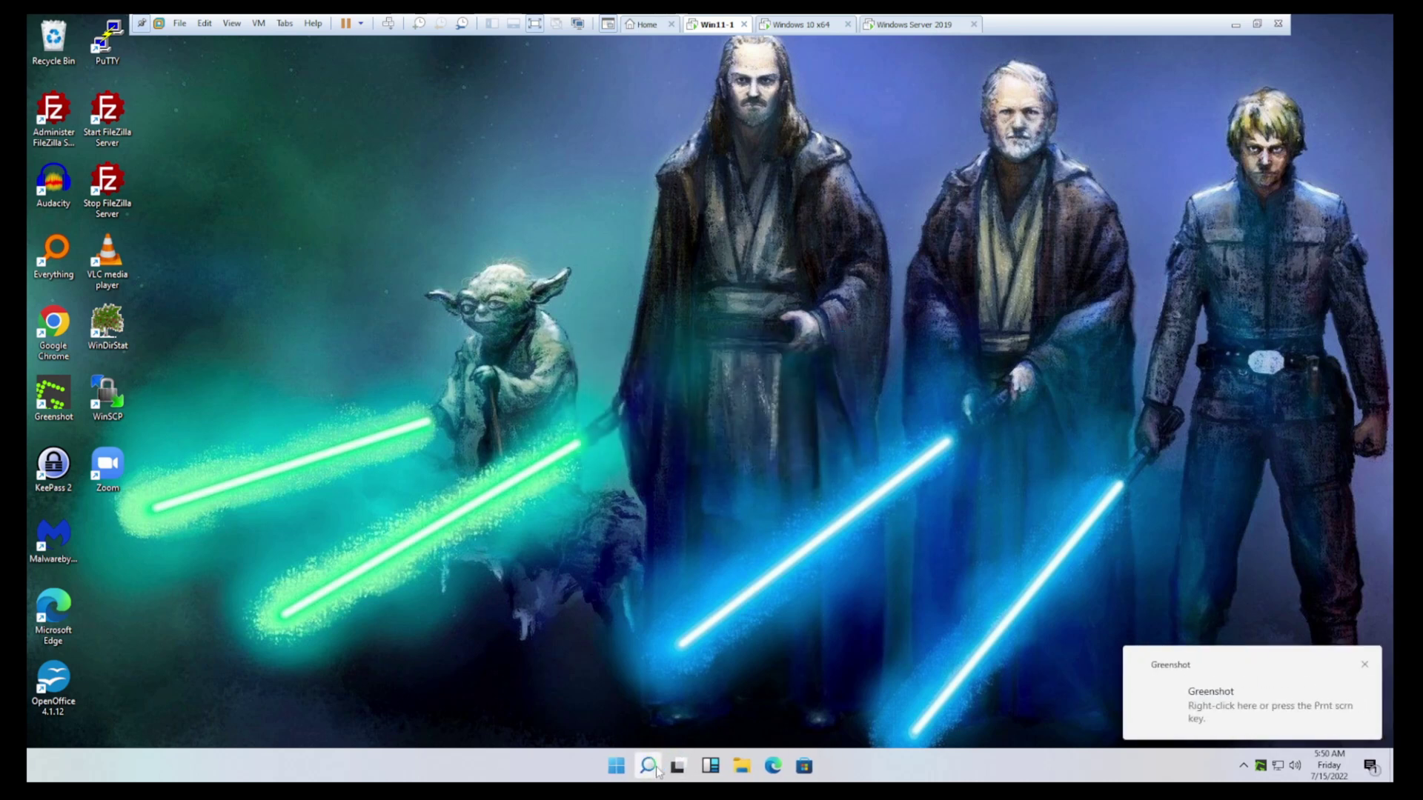
{"action": "left_click", "coordinate": [650, 766]}
{"action": "type", "text": "powershell"}
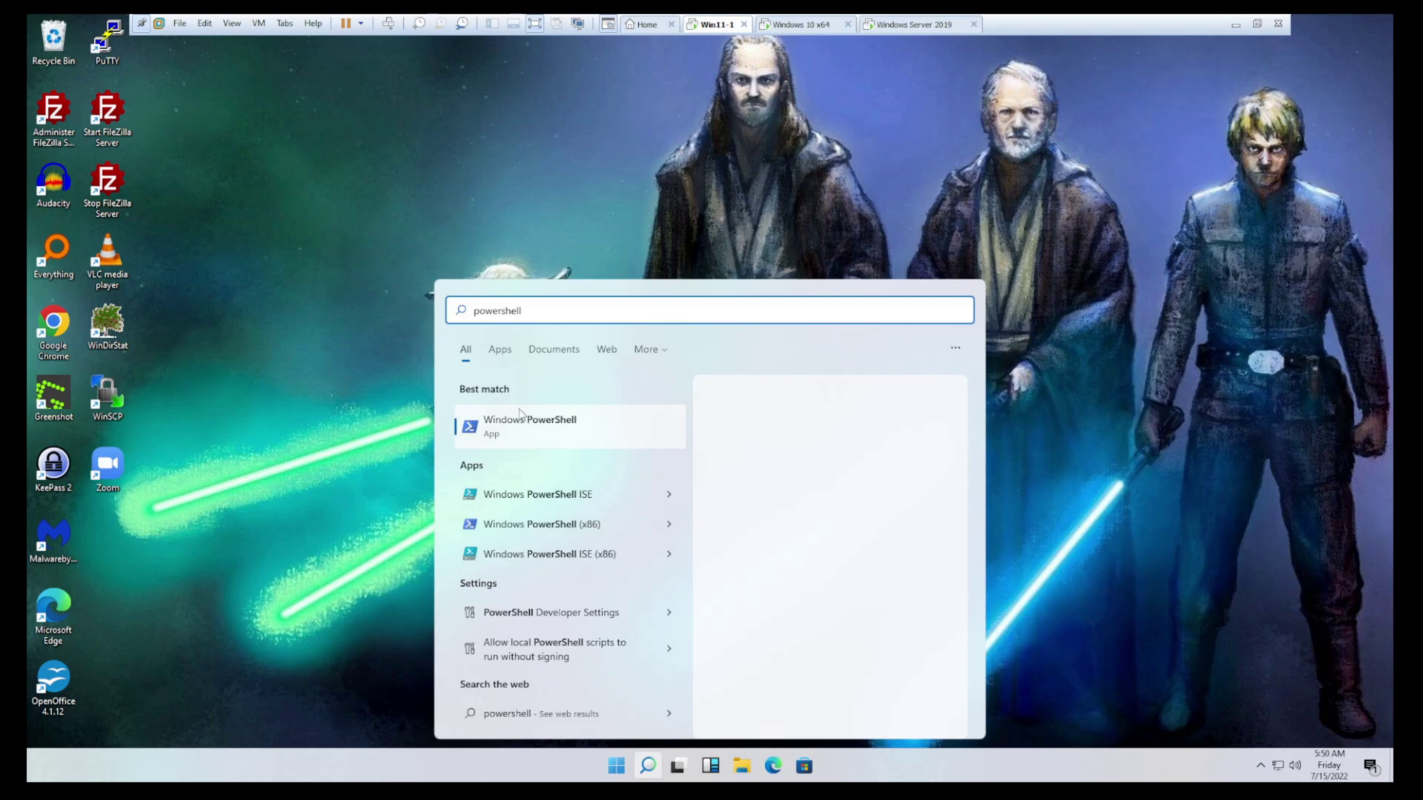
{"action": "left_click", "coordinate": [520, 432]}
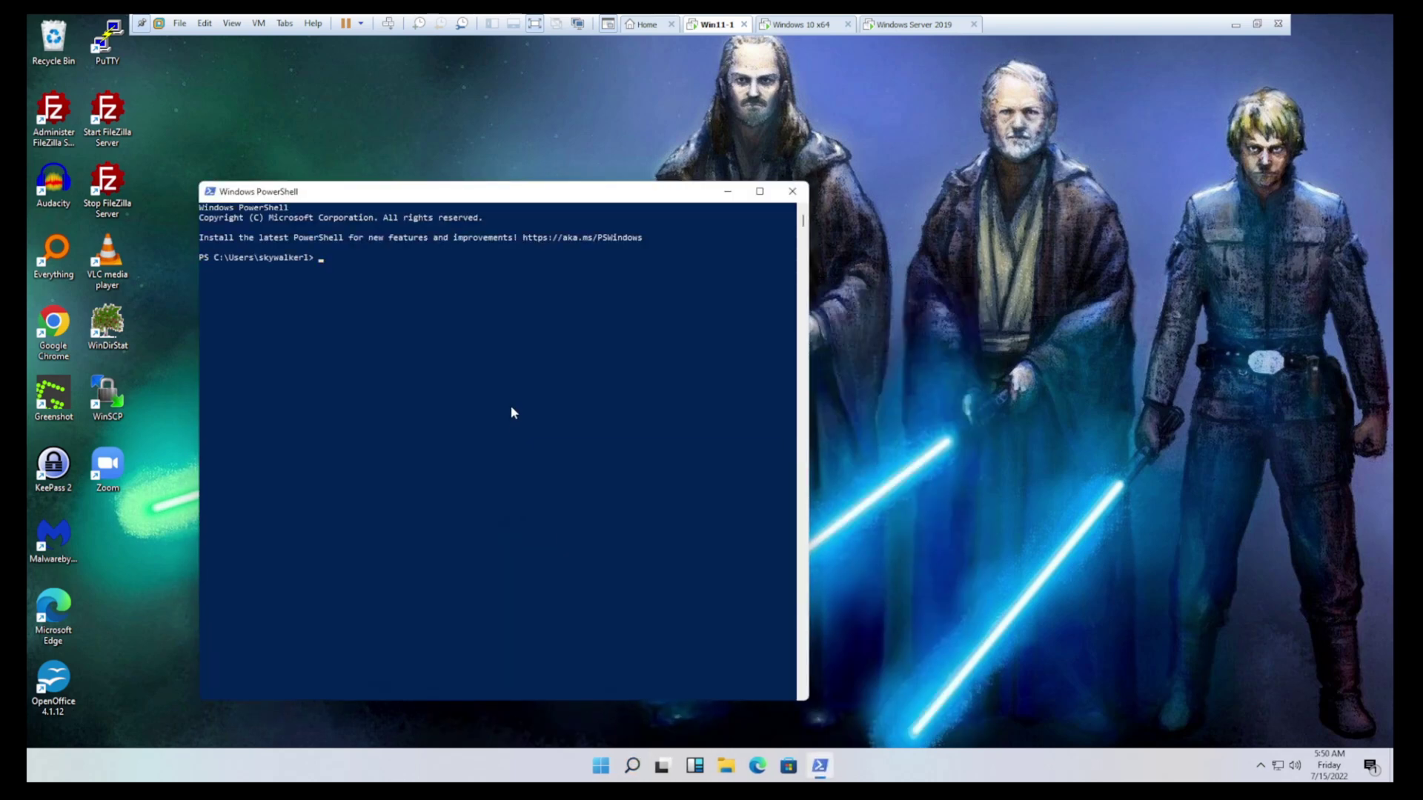
Enter get-wmiobject win32_operatingsystem to show build 21996, version 10.0.21996
{"action": "type", "text": "get-wmiobject win32_opers"}
{"action": "key", "text": "BackSpace"}
{"action": "type", "text": "atingsystem"}
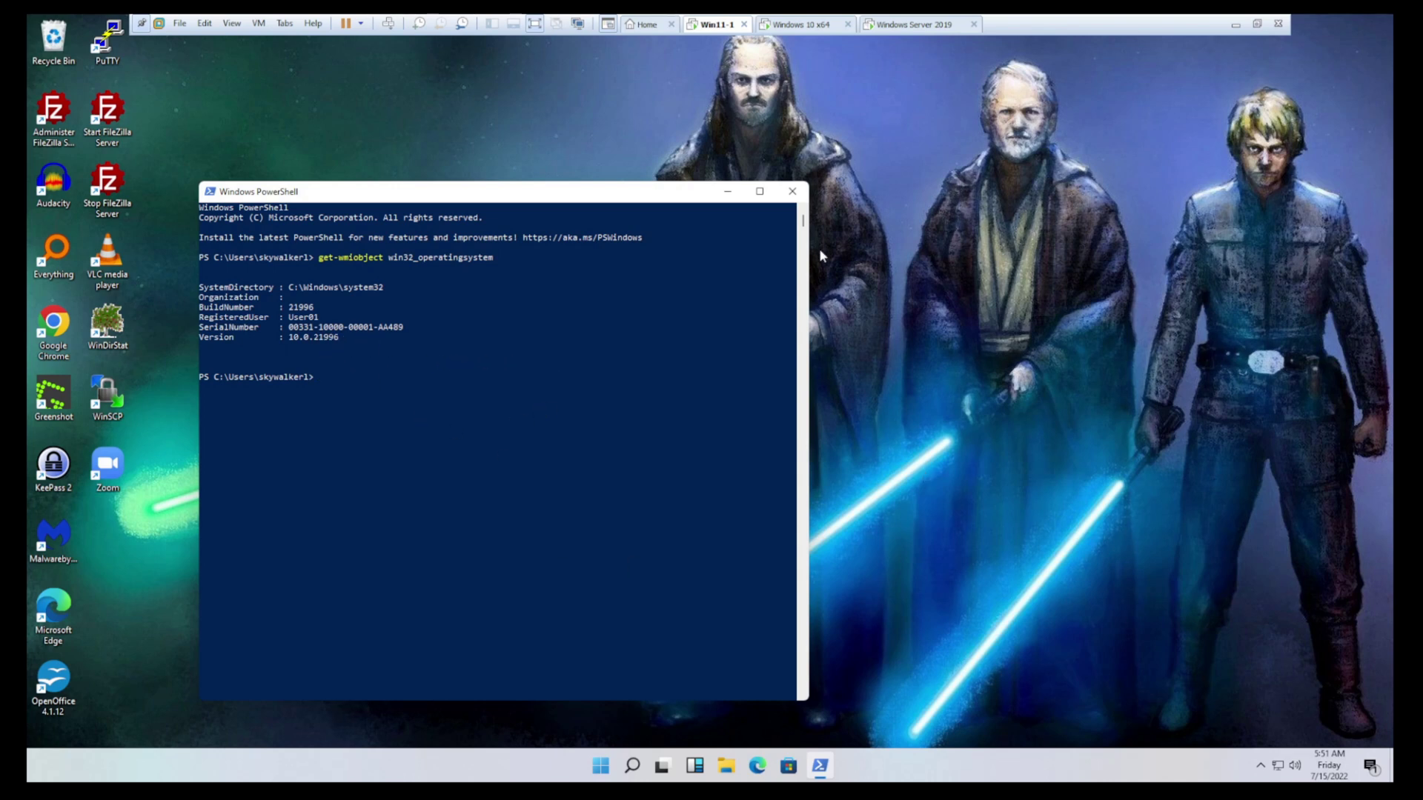
On the server, close PowerShell, launch Group Policy Management via 'gro', and select UNICORN > Computers
{"action": "left_click", "coordinate": [919, 26]}
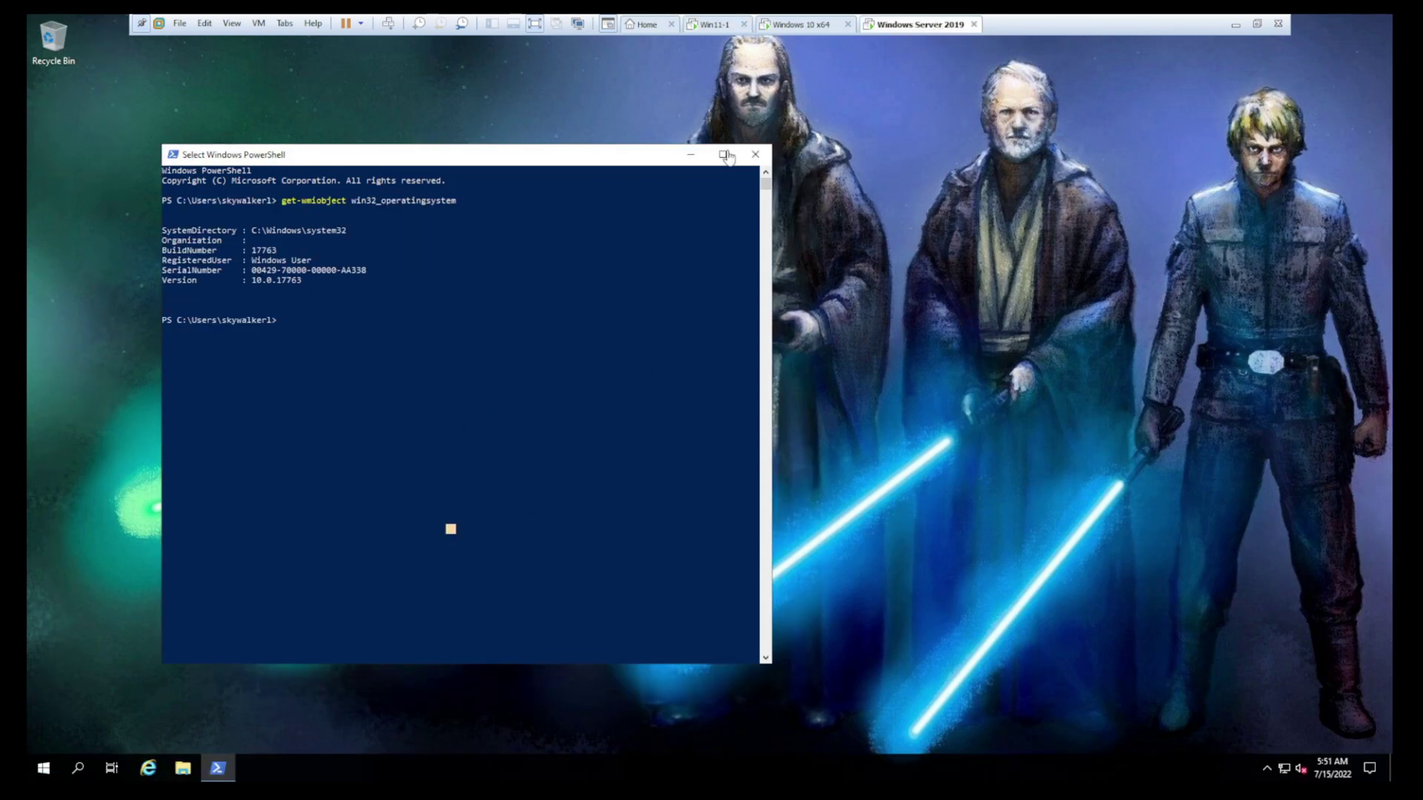
{"action": "left_click", "coordinate": [756, 154]}
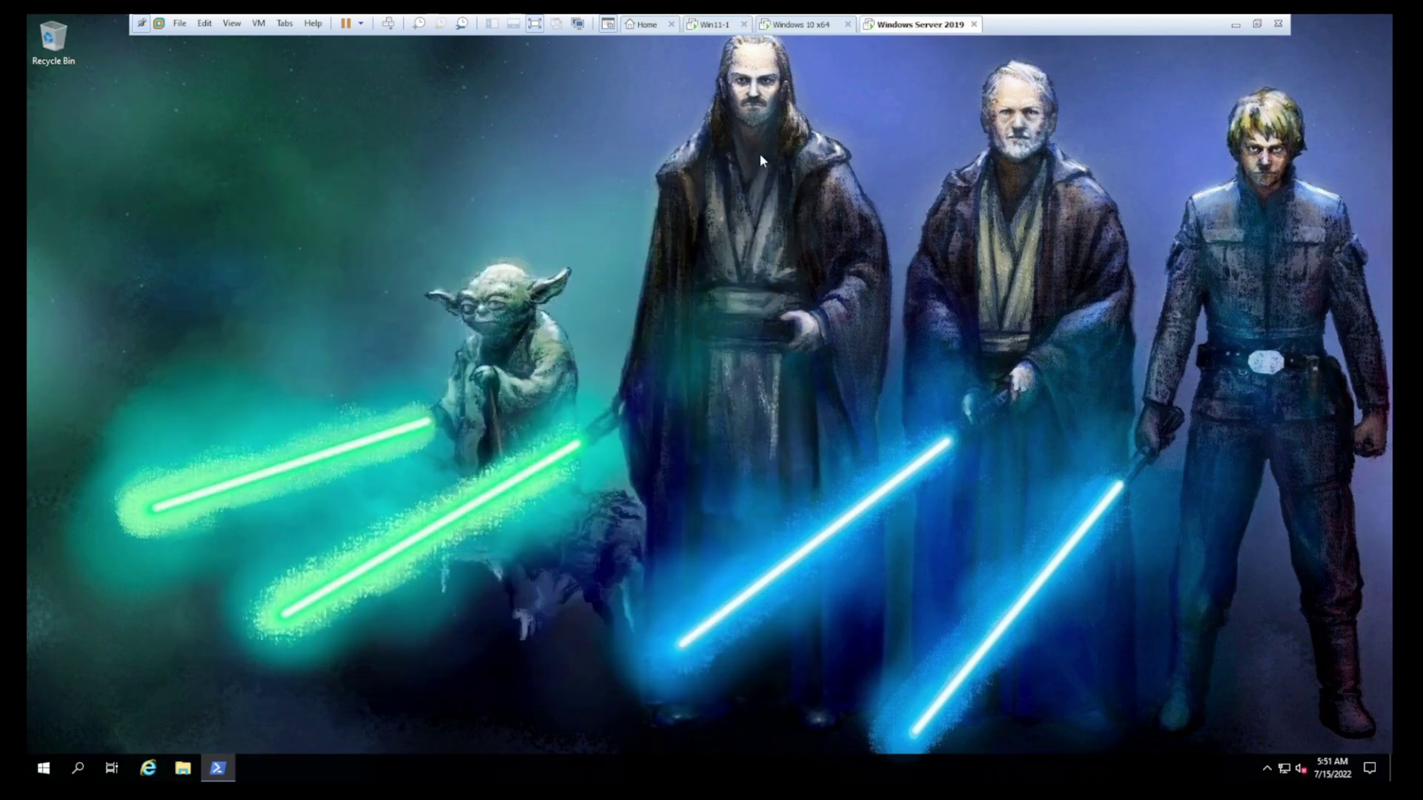
{"action": "left_click", "coordinate": [45, 772]}
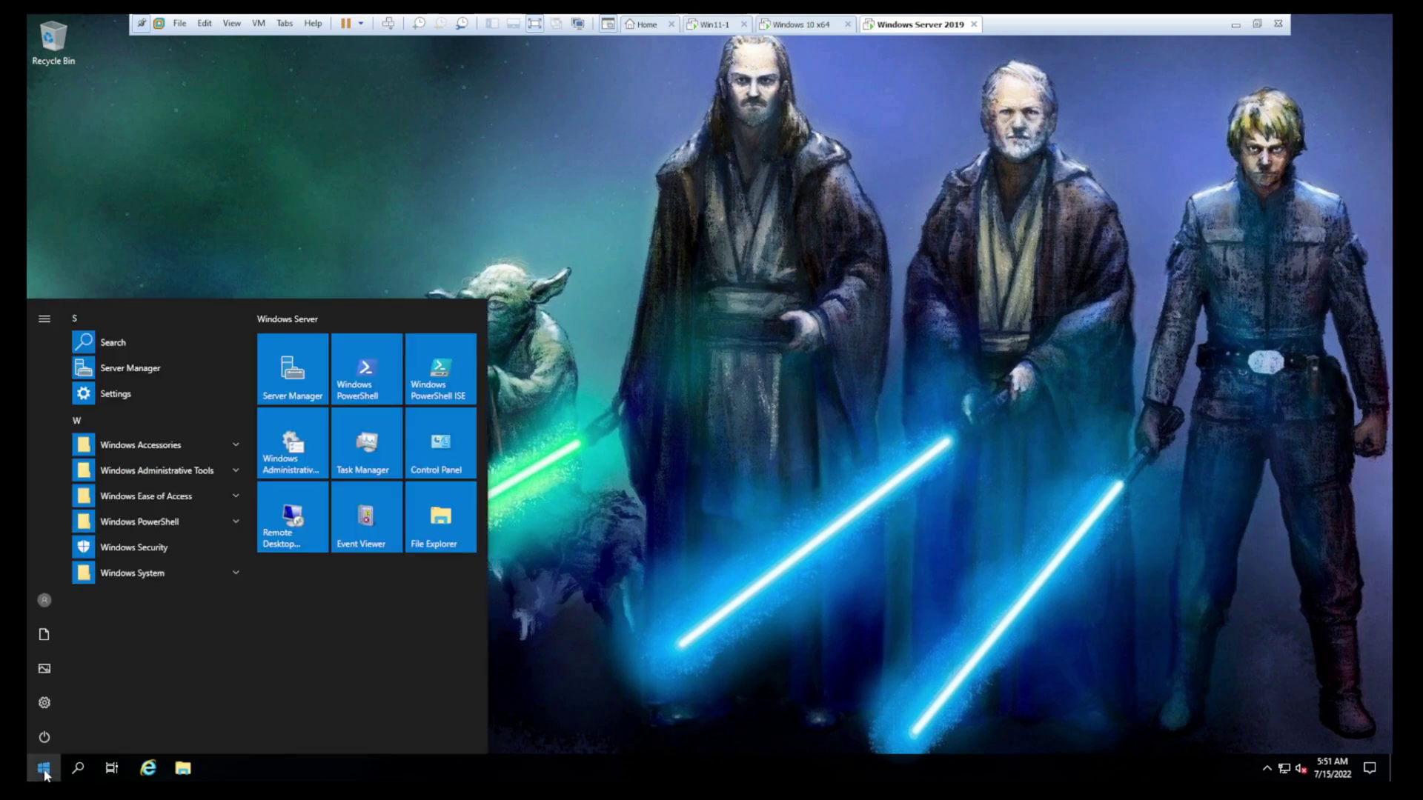
{"action": "type", "text": "gro"}
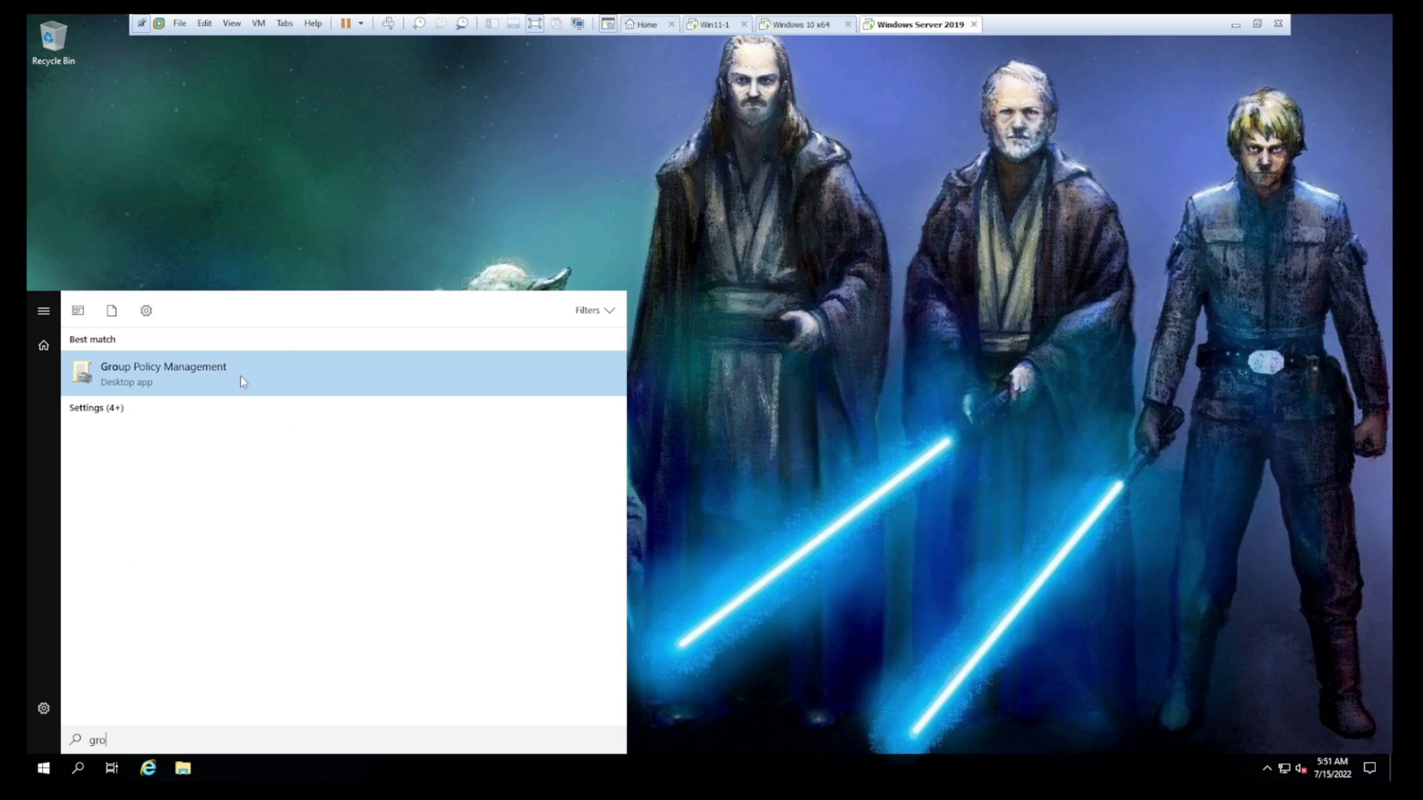
{"action": "left_click", "coordinate": [180, 374]}
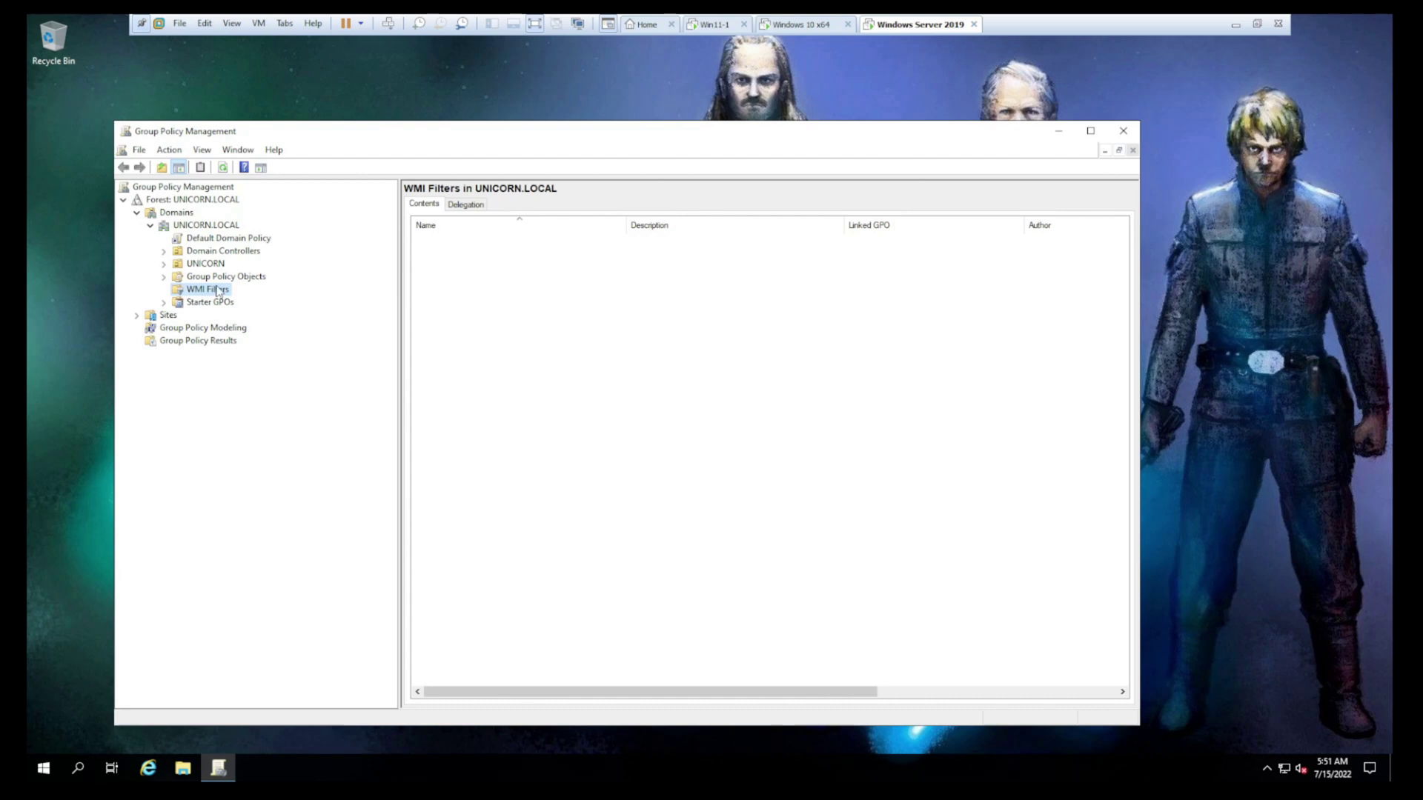
{"action": "left_click", "coordinate": [164, 264]}
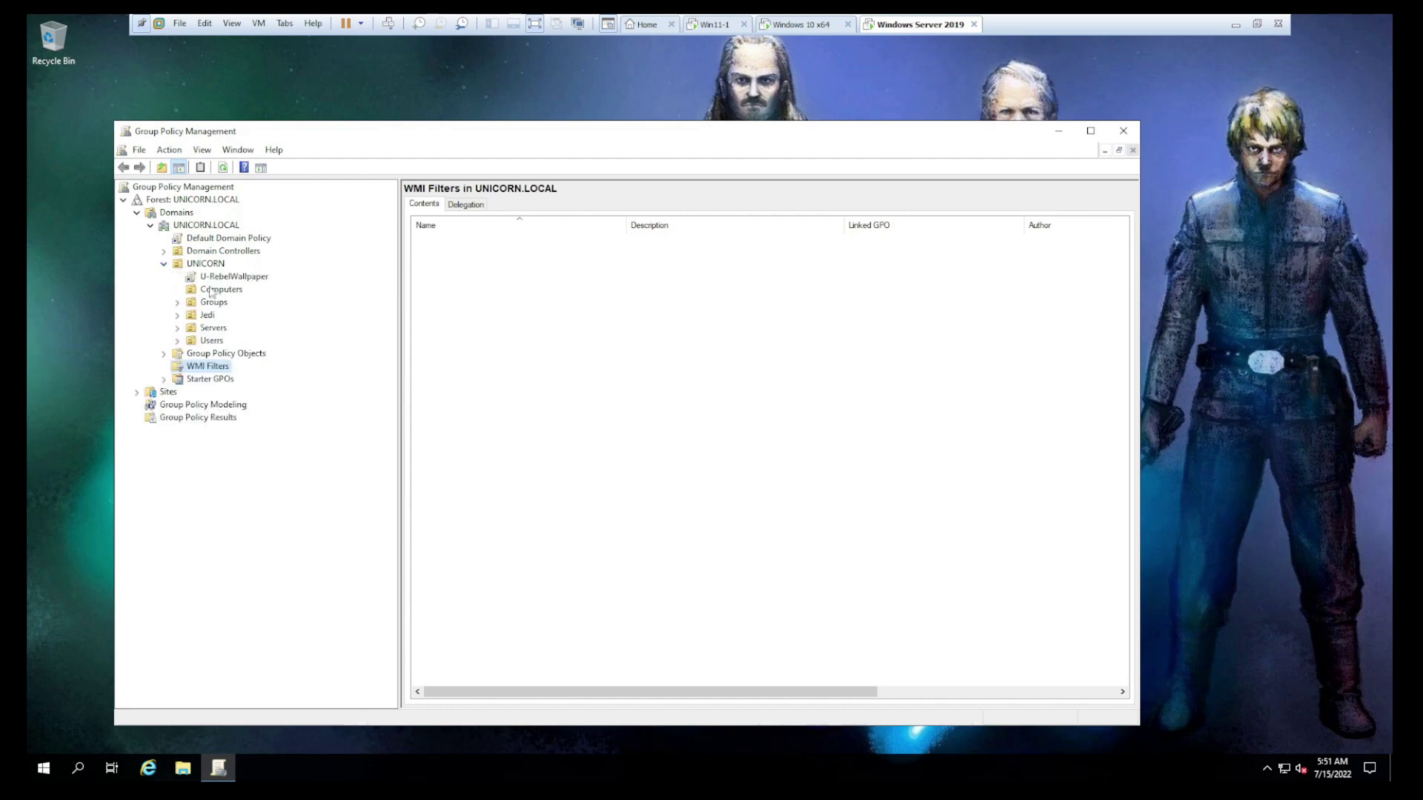
{"action": "left_click", "coordinate": [214, 289]}
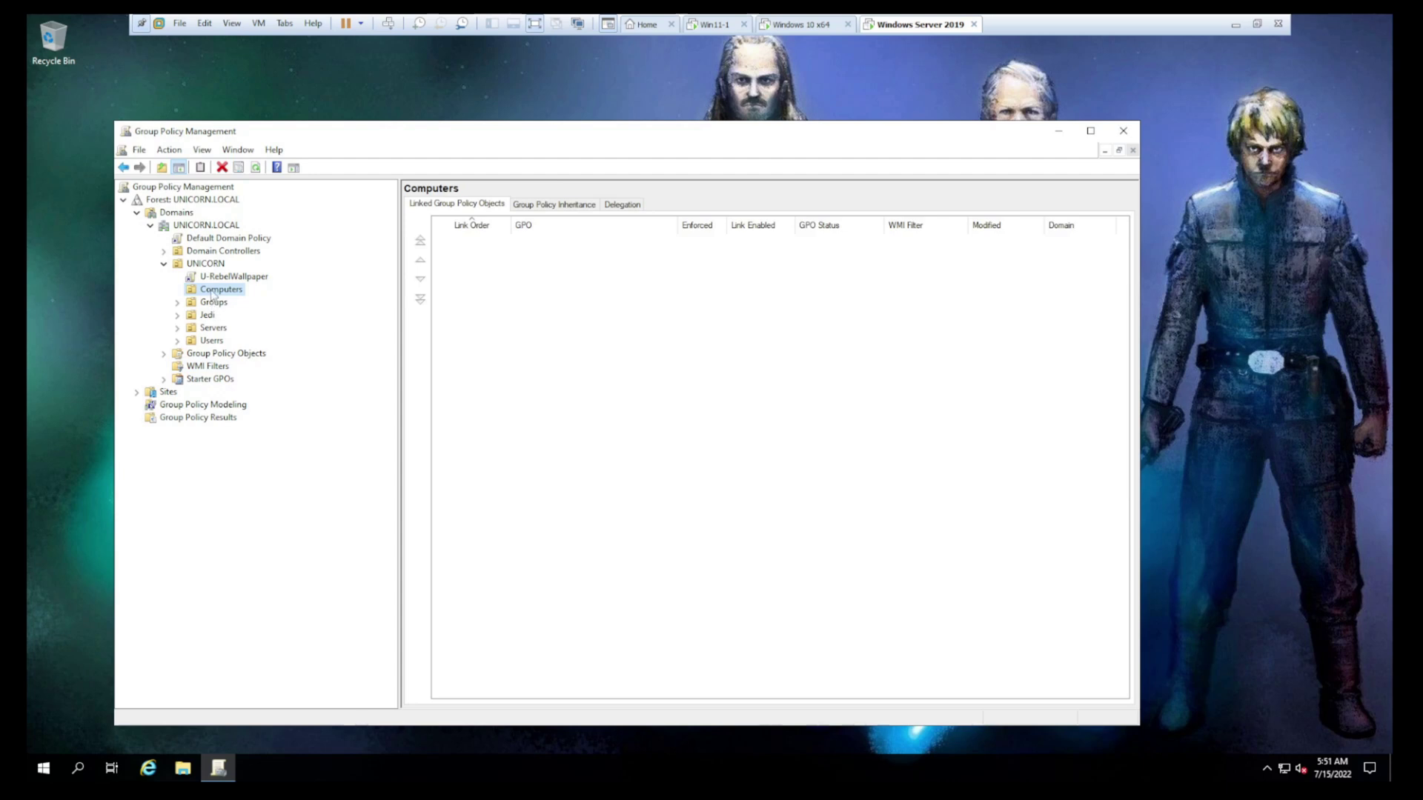
Create and link a GPO named C-DesktopIcon-W11 on the Computers OU, then select it
{"action": "right_click", "coordinate": [213, 293]}
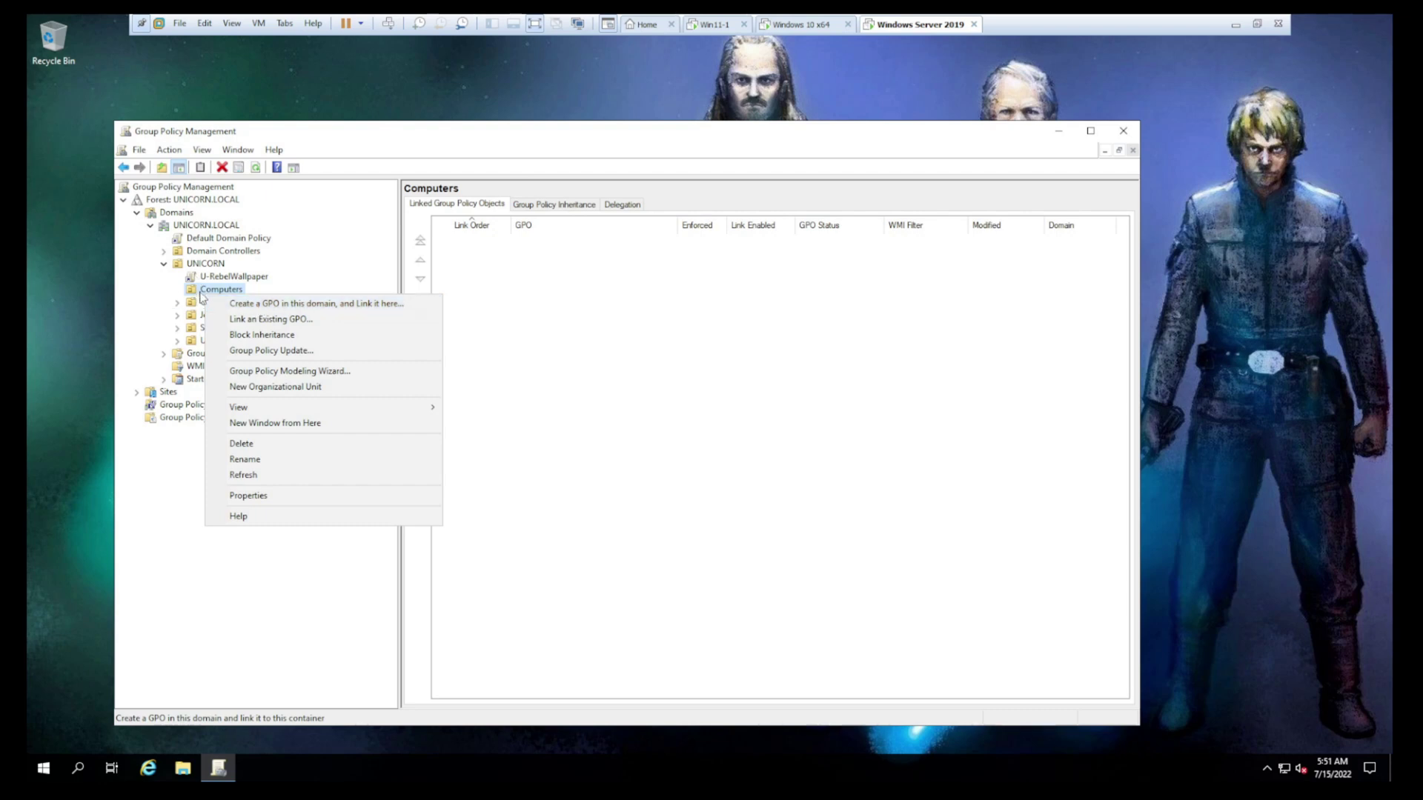
{"action": "left_click", "coordinate": [300, 304]}
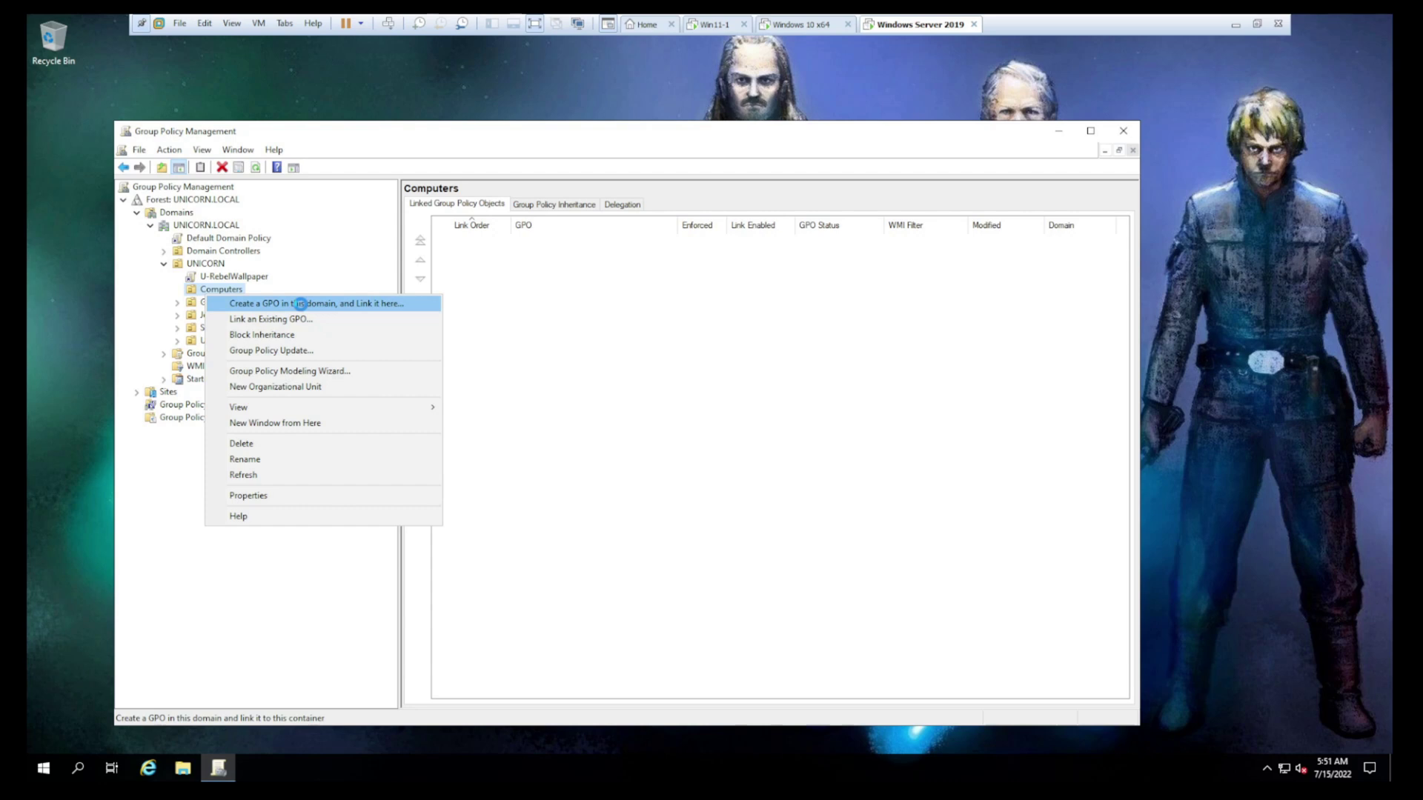
{"action": "type", "text": "C-"}
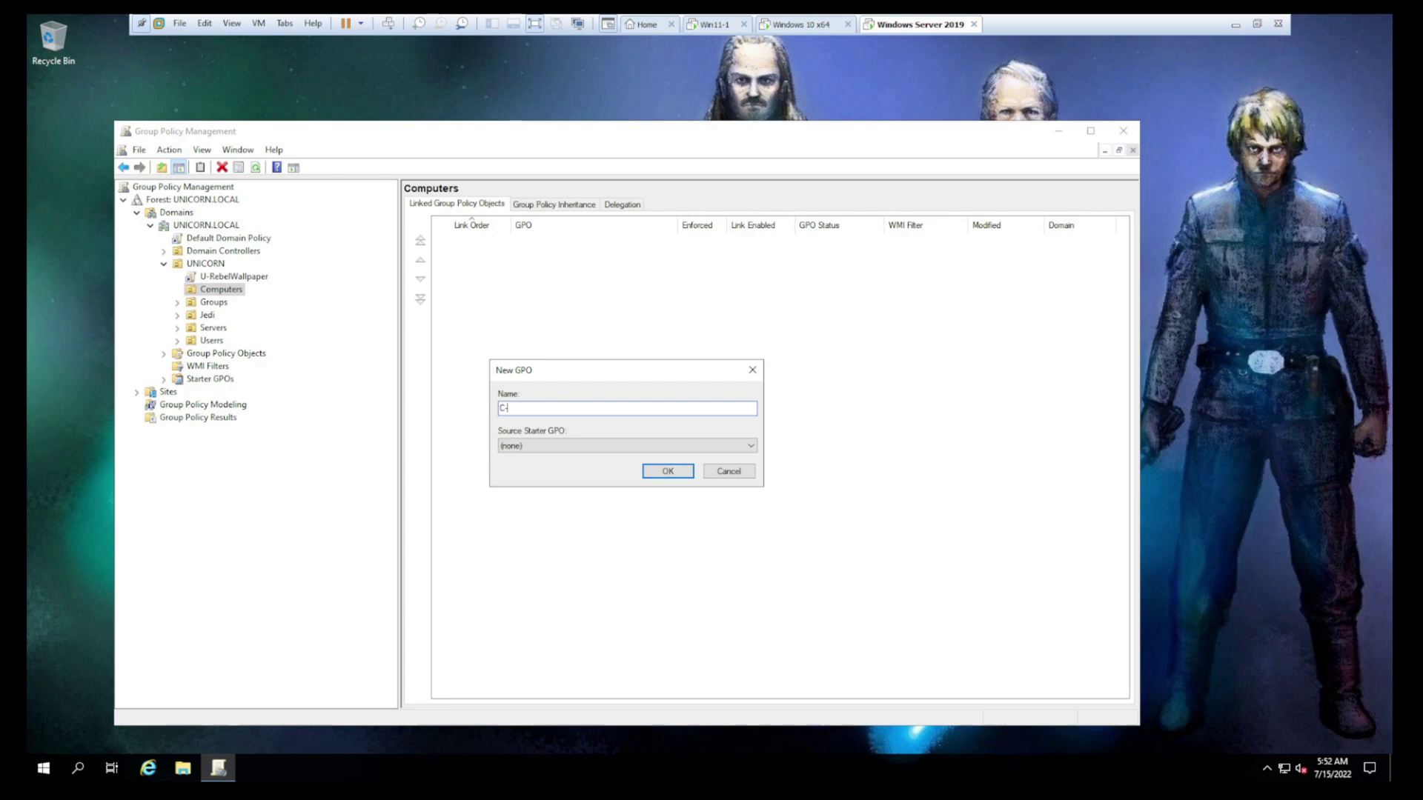
{"action": "type", "text": "DesktopIcon-W11"}
{"action": "left_click", "coordinate": [668, 472]}
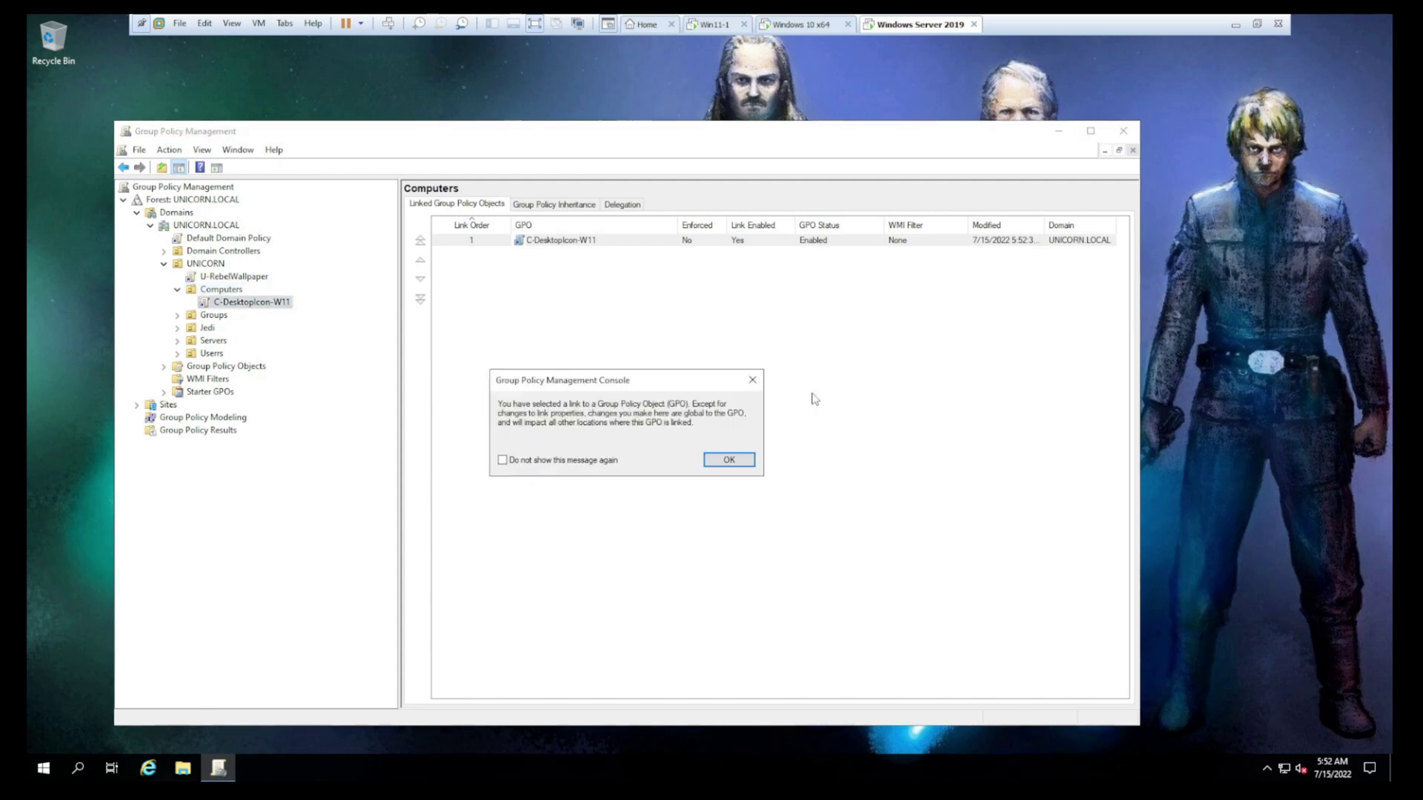
{"action": "left_click", "coordinate": [727, 466]}
{"action": "left_click", "coordinate": [252, 302]}
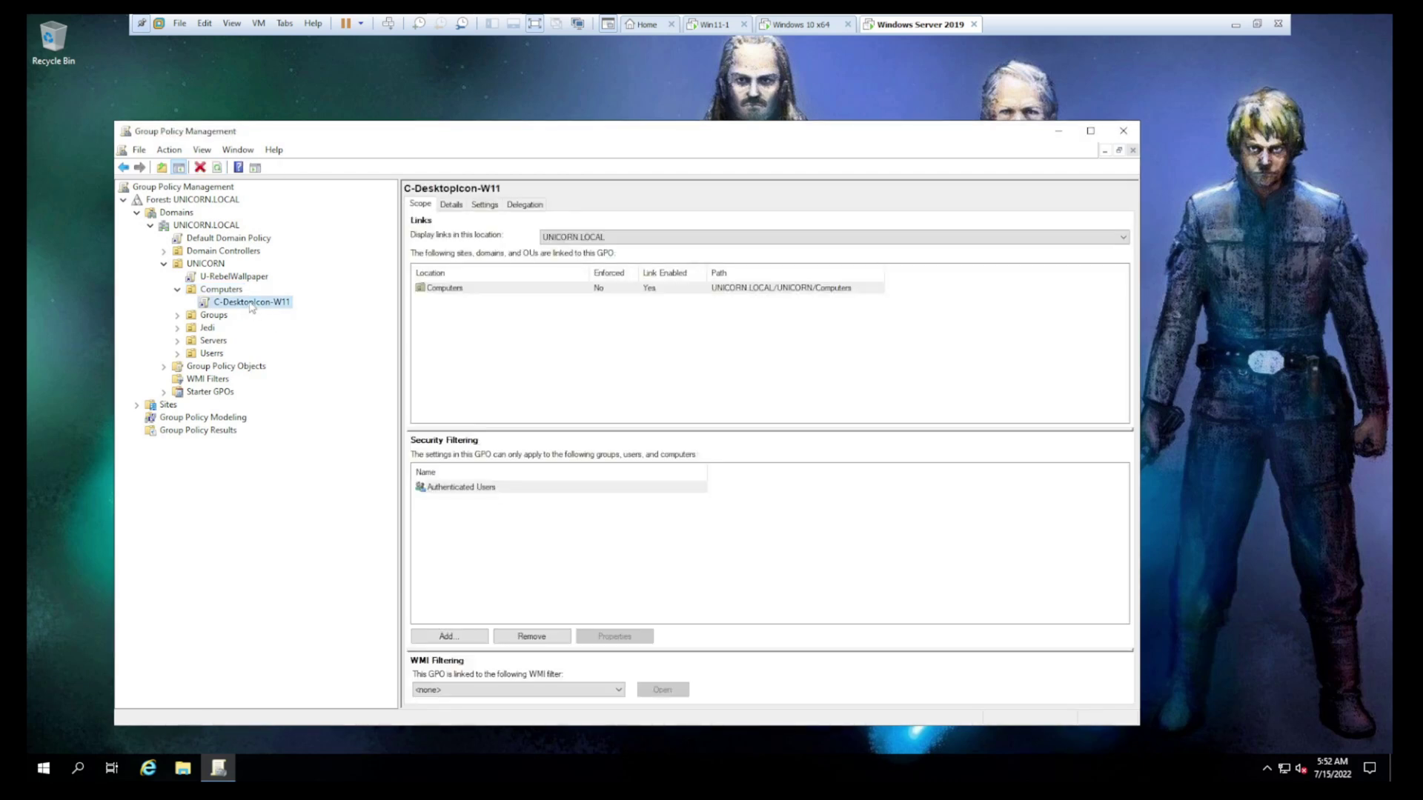
Edit C-DesktopIcon-W11 and start a new shortcut under Computer Preferences > Windows Settings > Shortcuts
{"action": "right_click", "coordinate": [251, 303]}
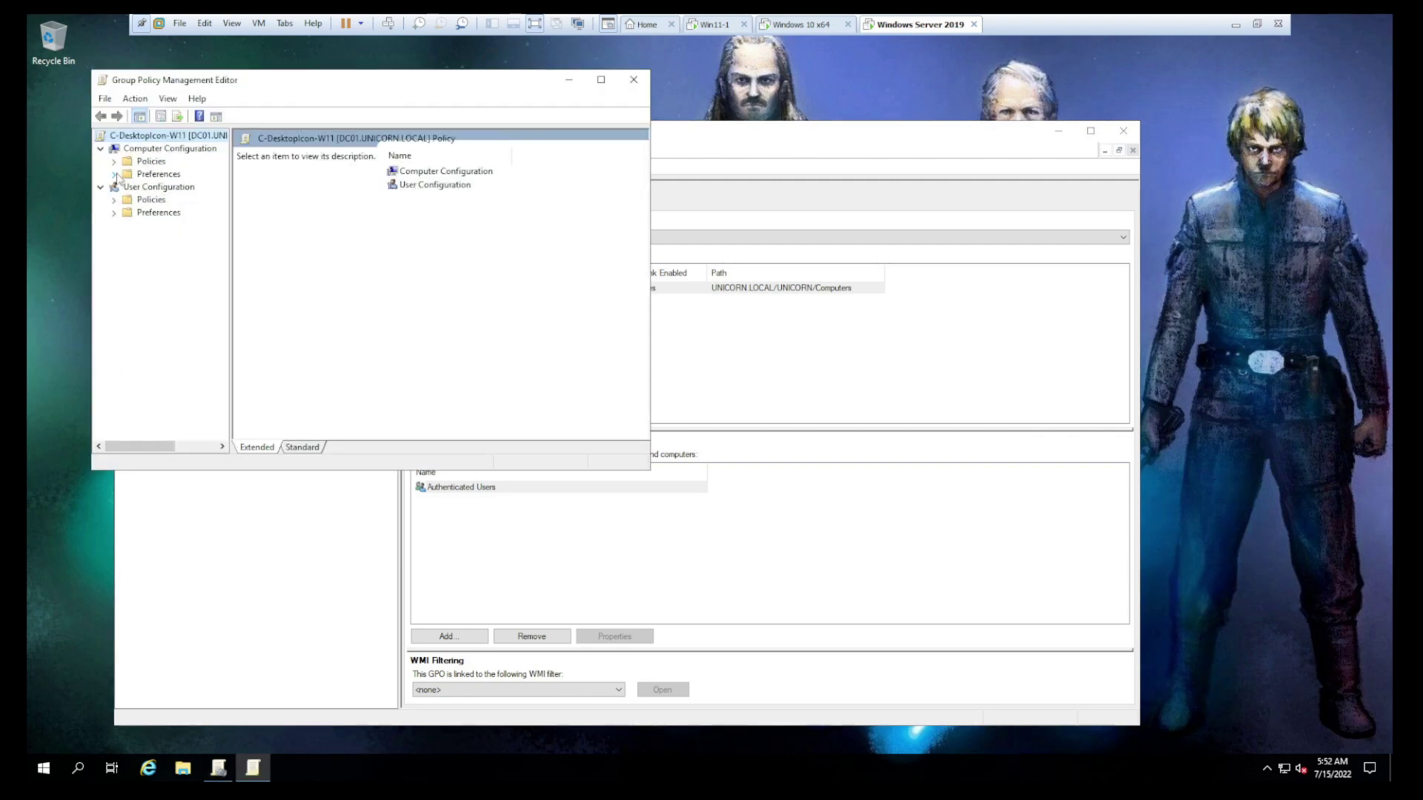
{"action": "left_click", "coordinate": [114, 174]}
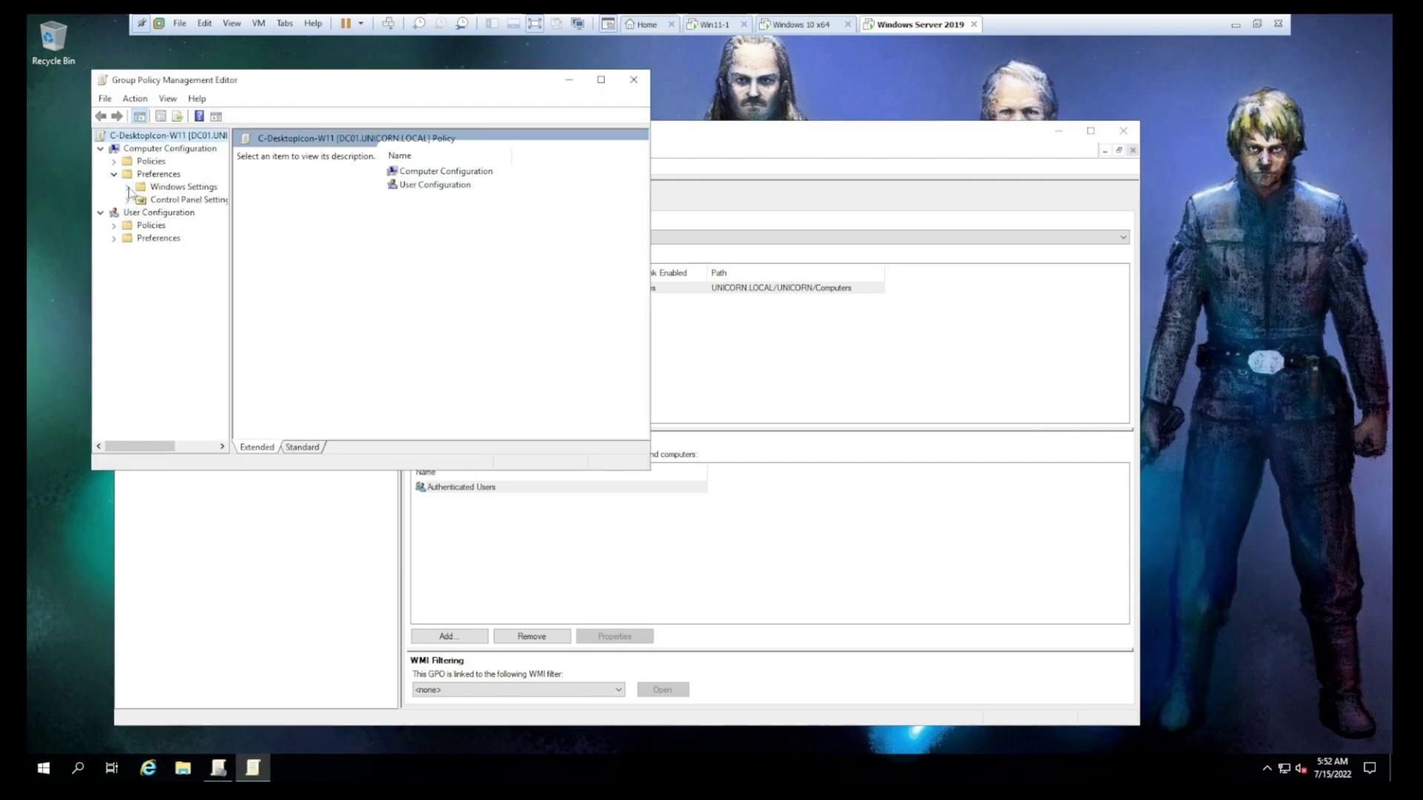
{"action": "left_click", "coordinate": [128, 187]}
{"action": "left_click", "coordinate": [187, 277]}
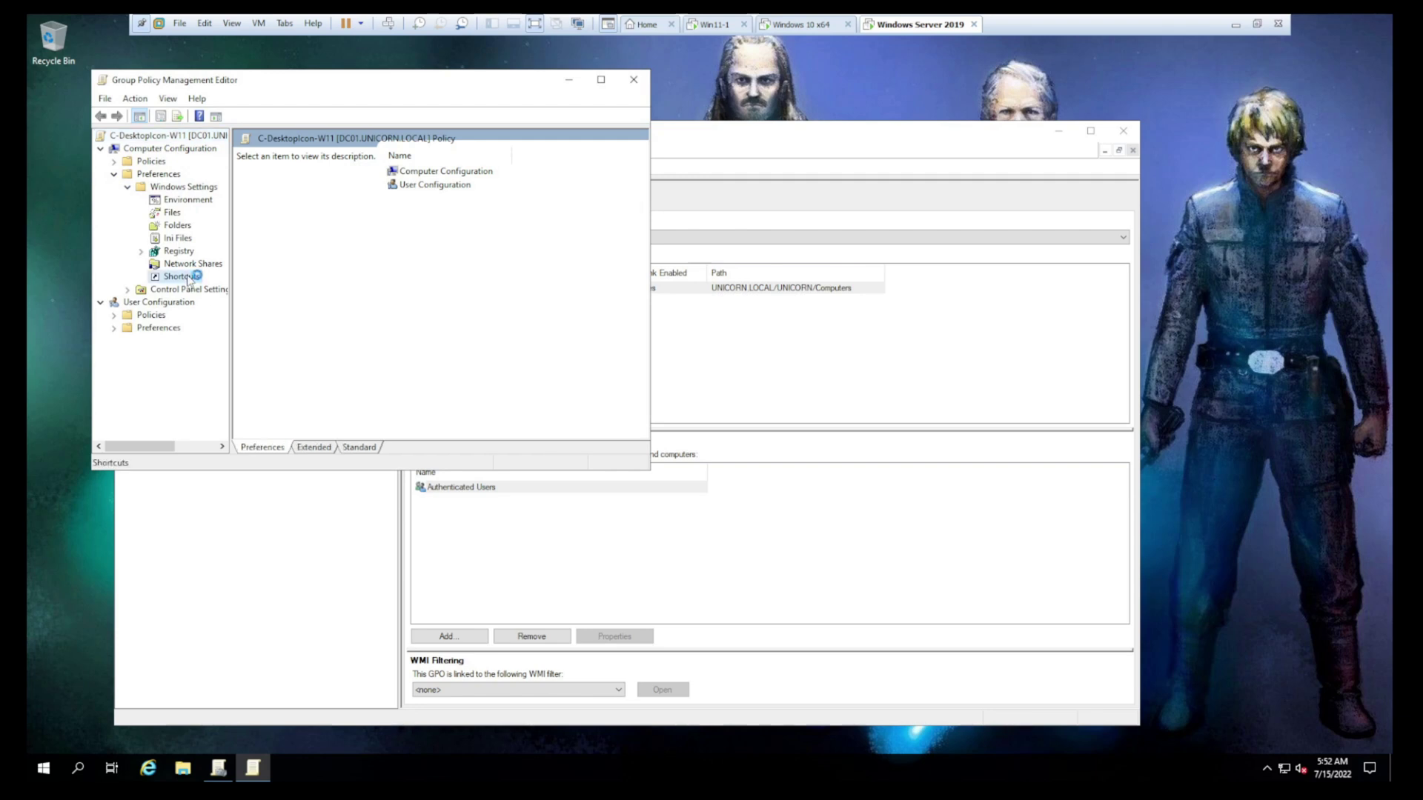
{"action": "right_click", "coordinate": [187, 279]}
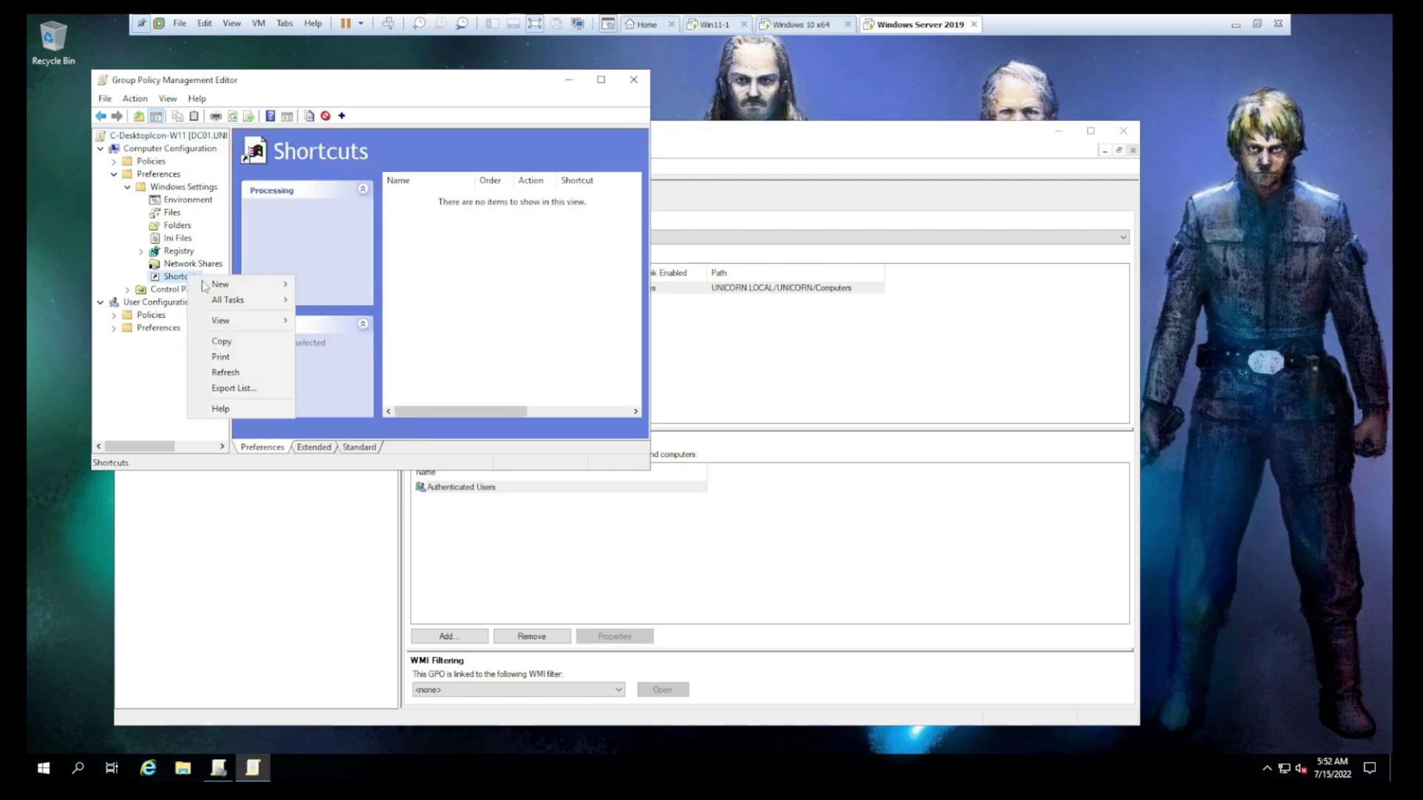
{"action": "mouse_move", "coordinate": [223, 285]}
{"action": "left_click", "coordinate": [311, 284]}
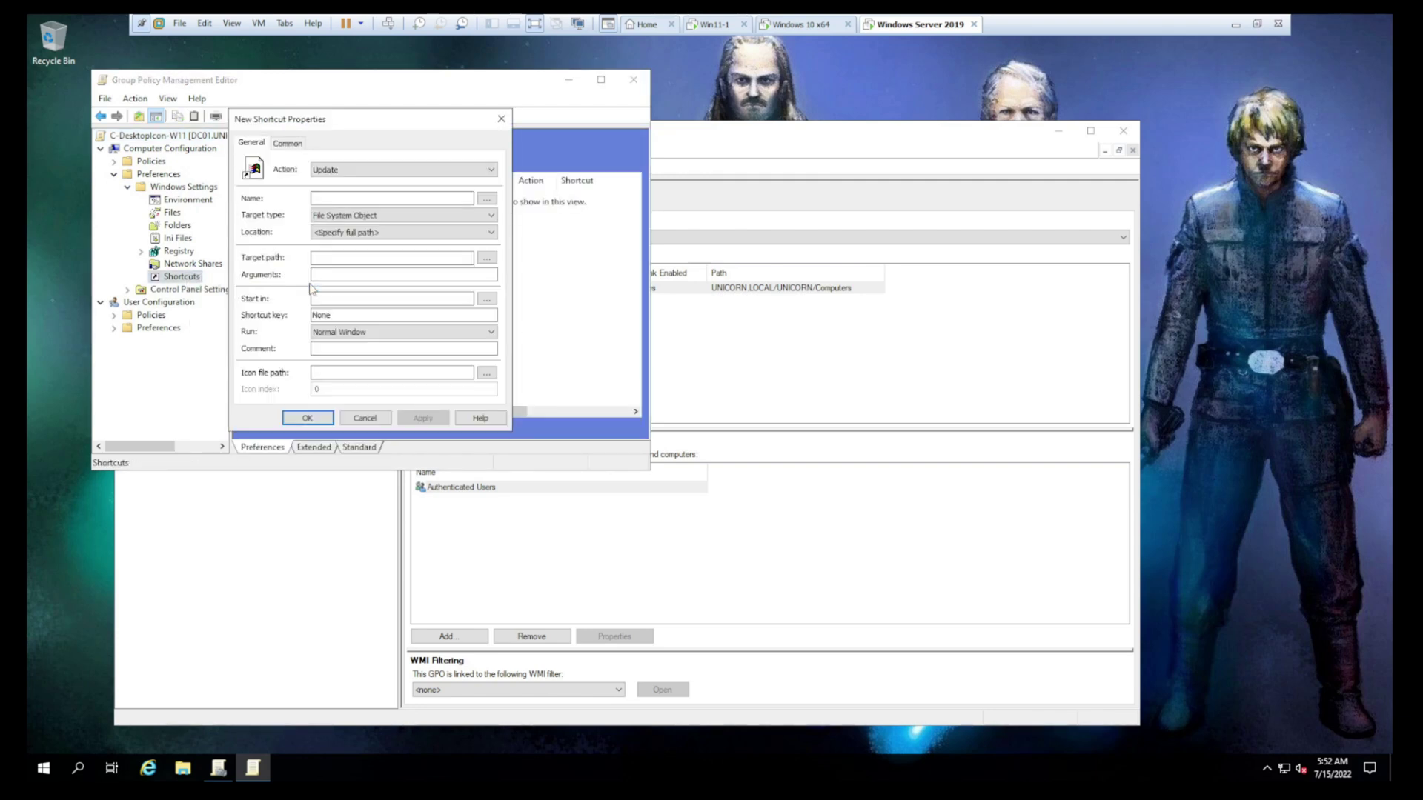
Set the shortcut to Replace, named StarWars, URL type, located on All Users Desktop
{"action": "left_click", "coordinate": [358, 170]}
{"action": "left_click", "coordinate": [329, 192]}
{"action": "type", "text": "StarWars"}
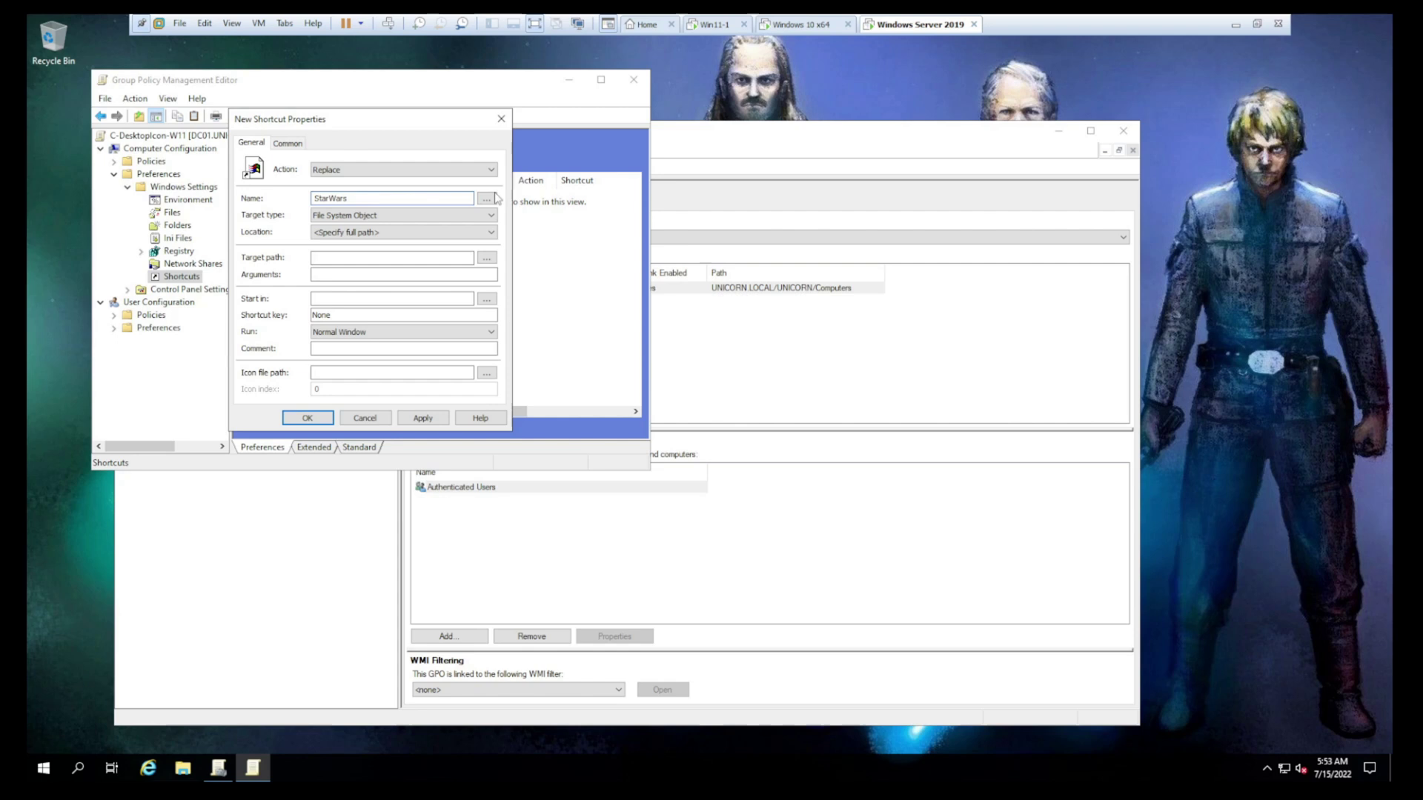
{"action": "left_click", "coordinate": [343, 214]}
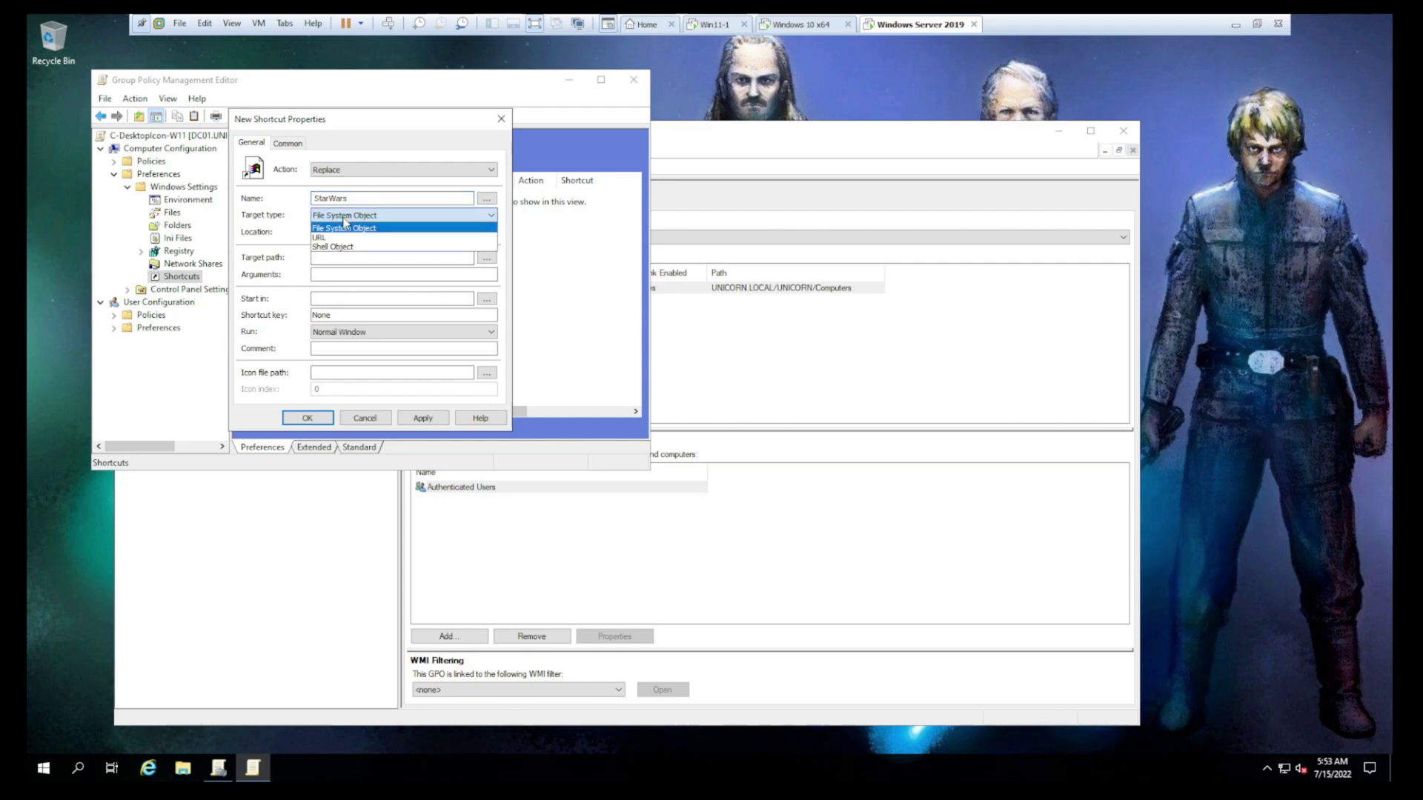
{"action": "left_click", "coordinate": [334, 234]}
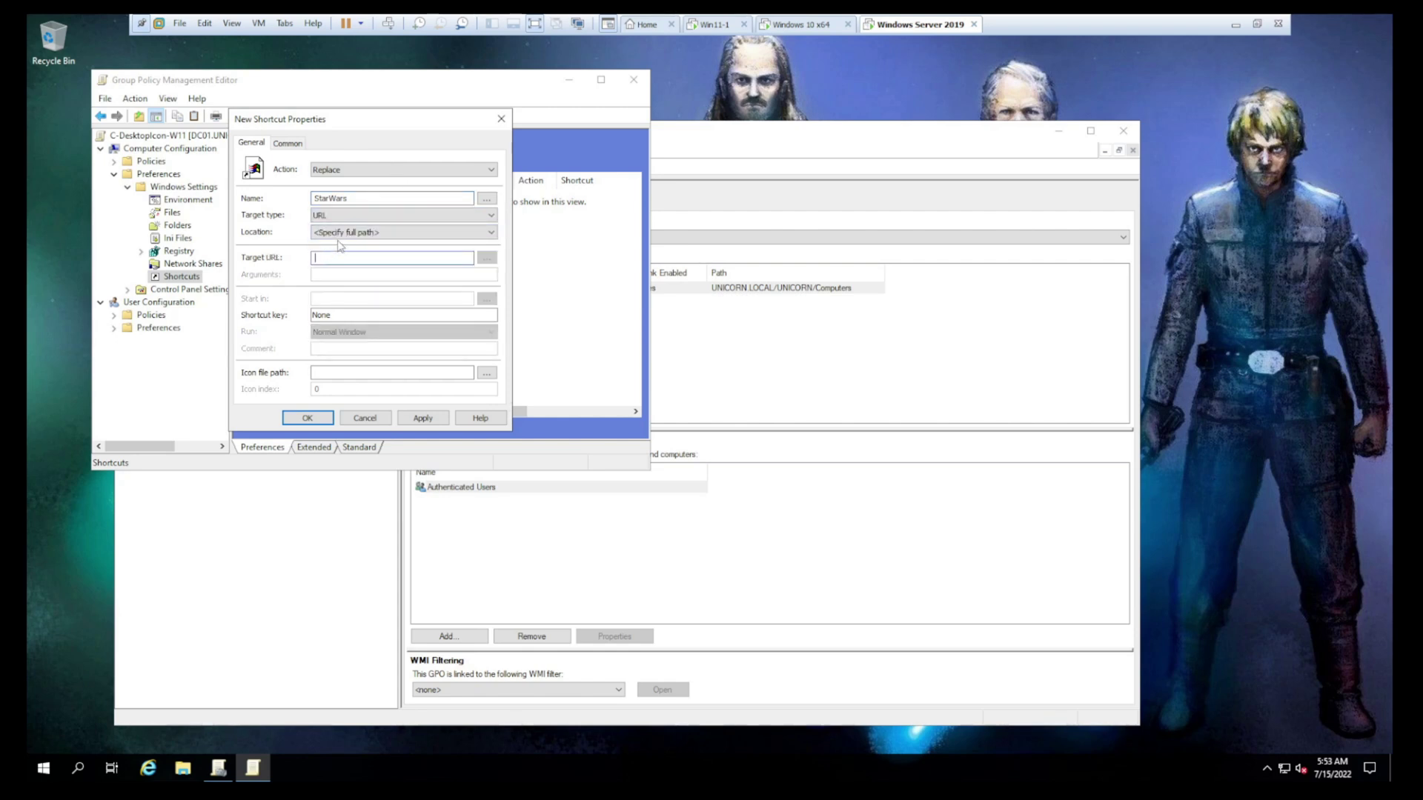
{"action": "left_click", "coordinate": [340, 234]}
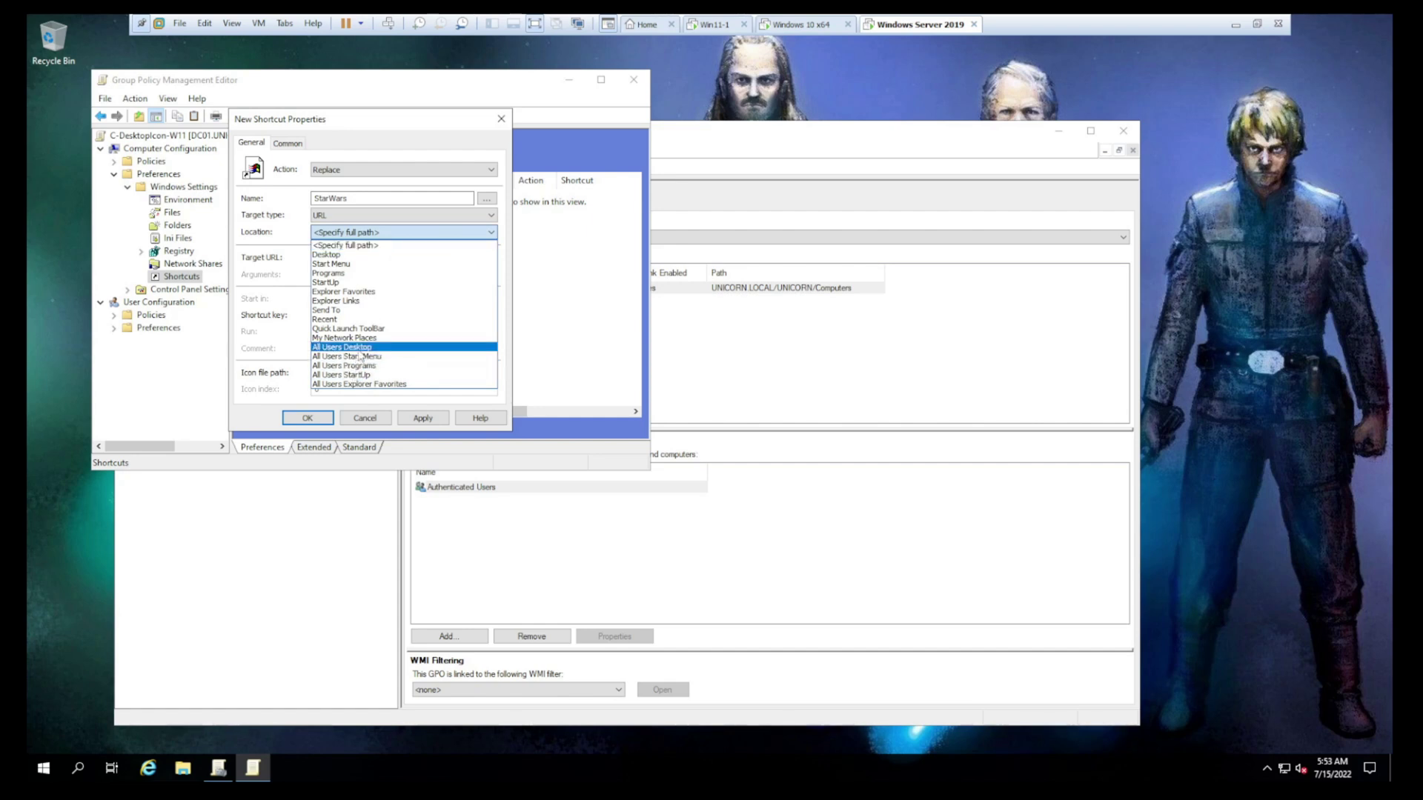
{"action": "left_click", "coordinate": [359, 348]}
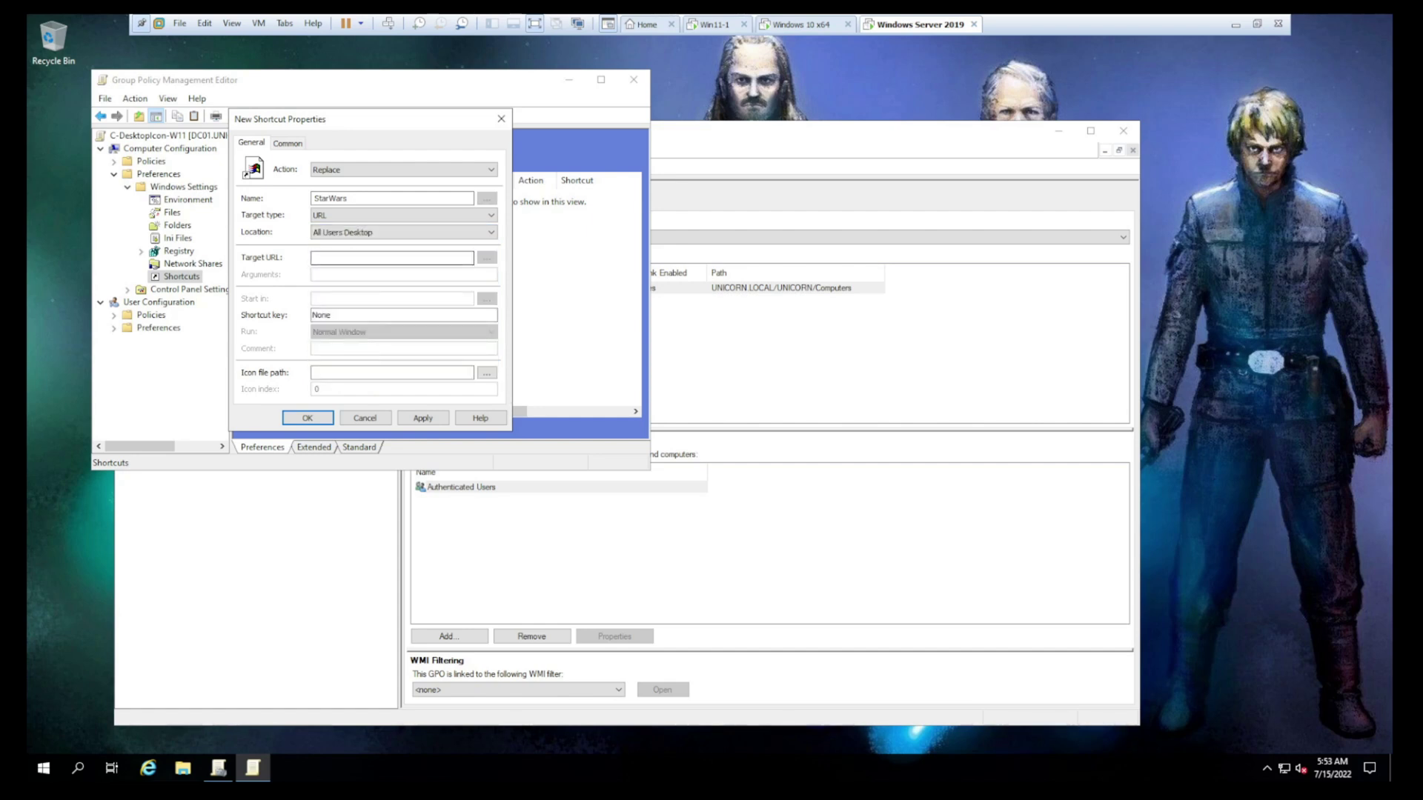
{"action": "left_click", "coordinate": [391, 258]}
{"action": "type", "text": "https://www.startwars.com"}
{"action": "left_click", "coordinate": [424, 420]}
{"action": "left_click", "coordinate": [308, 418]}
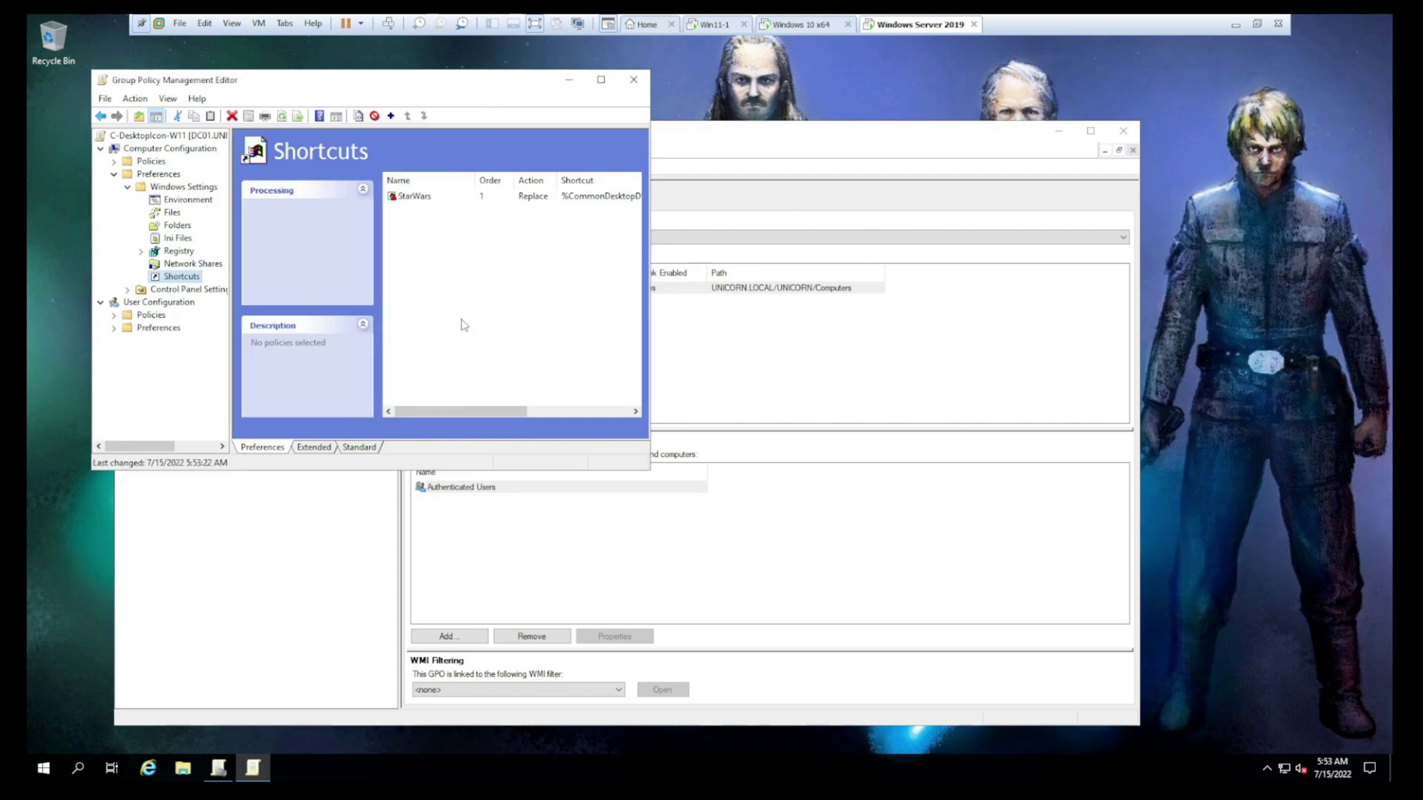
{"action": "left_click", "coordinate": [634, 79]}
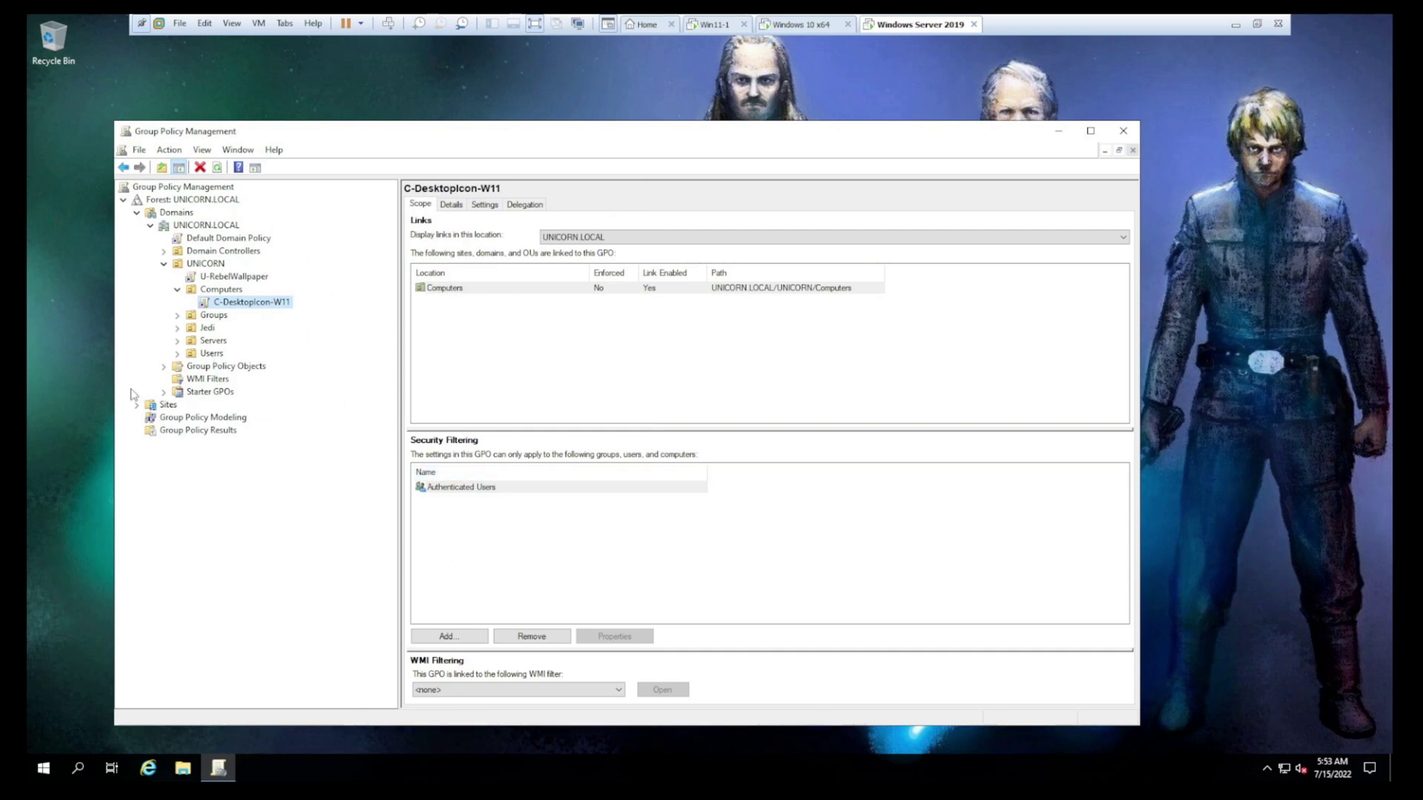
Create a new WMI filter under WMI Filters and name it WMI-SelectWin11
{"action": "left_click", "coordinate": [206, 379]}
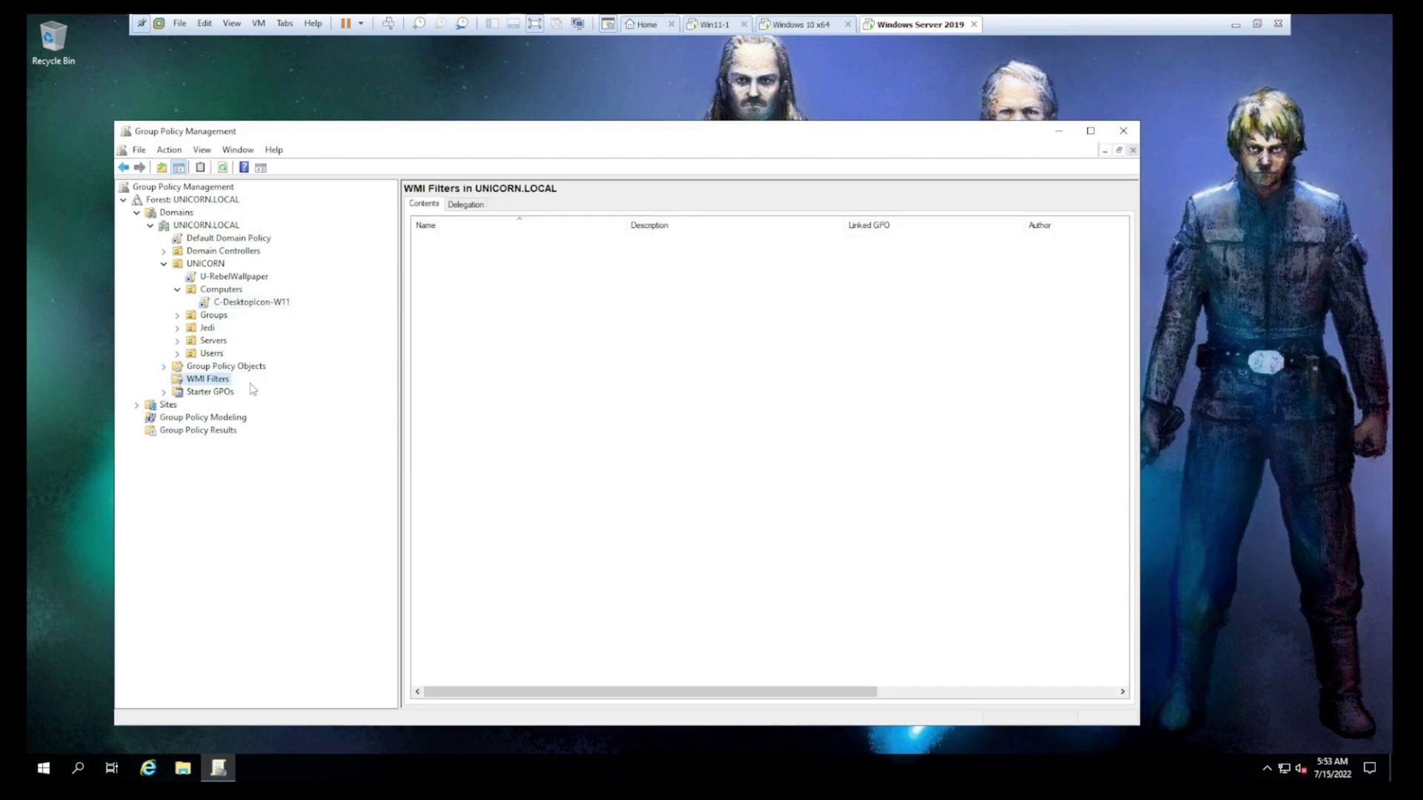
{"action": "right_click", "coordinate": [198, 380]}
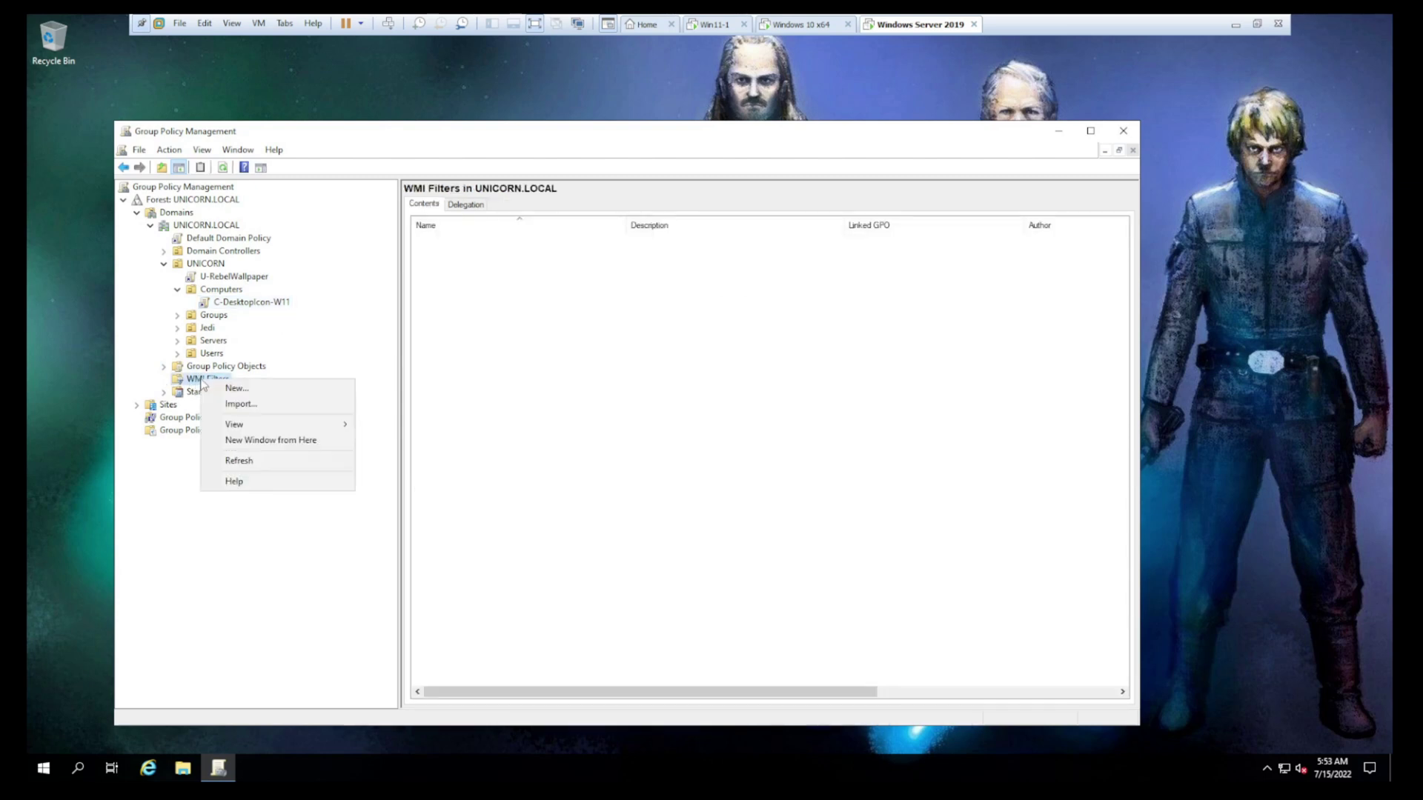
{"action": "left_click", "coordinate": [303, 393]}
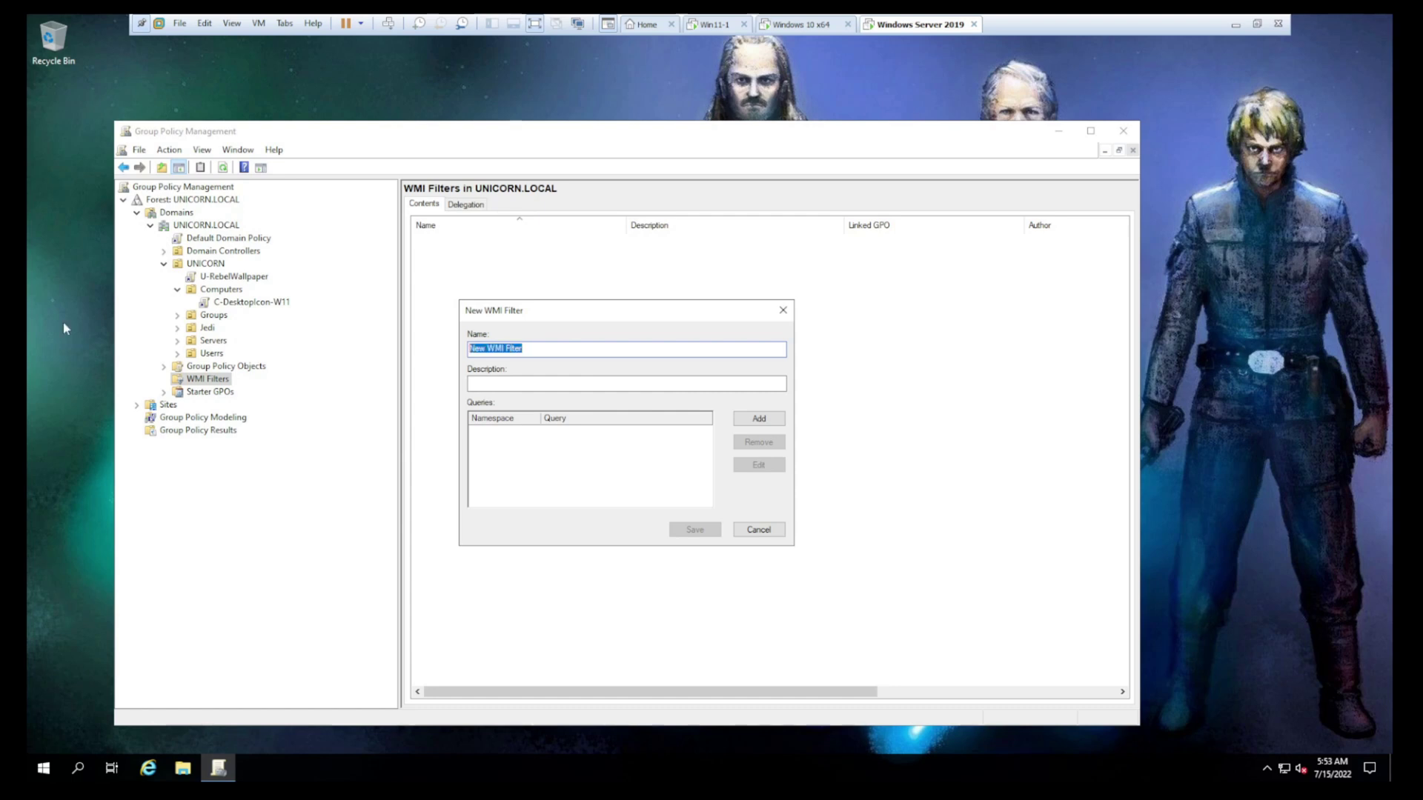
{"action": "type", "text": "W"}
{"action": "key", "text": "BackSpace"}
{"action": "type", "text": "WMI-SelectWin11"}
Add a query: SELECT * FROM Win32_OperatingSystem WHERE Version LIKE "10.0.2%"
{"action": "left_click", "coordinate": [761, 419]}
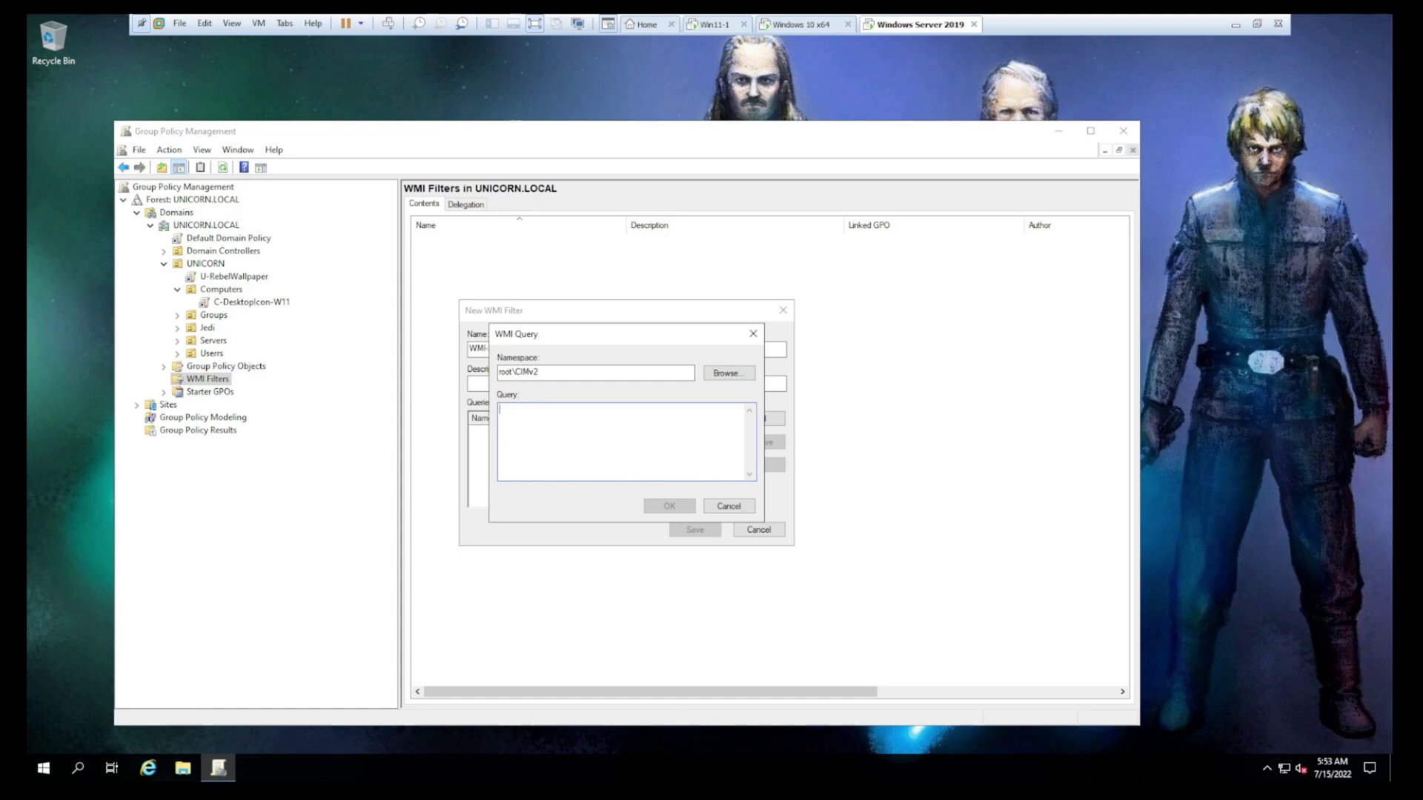
{"action": "type", "text": "SELECT * FROM"}
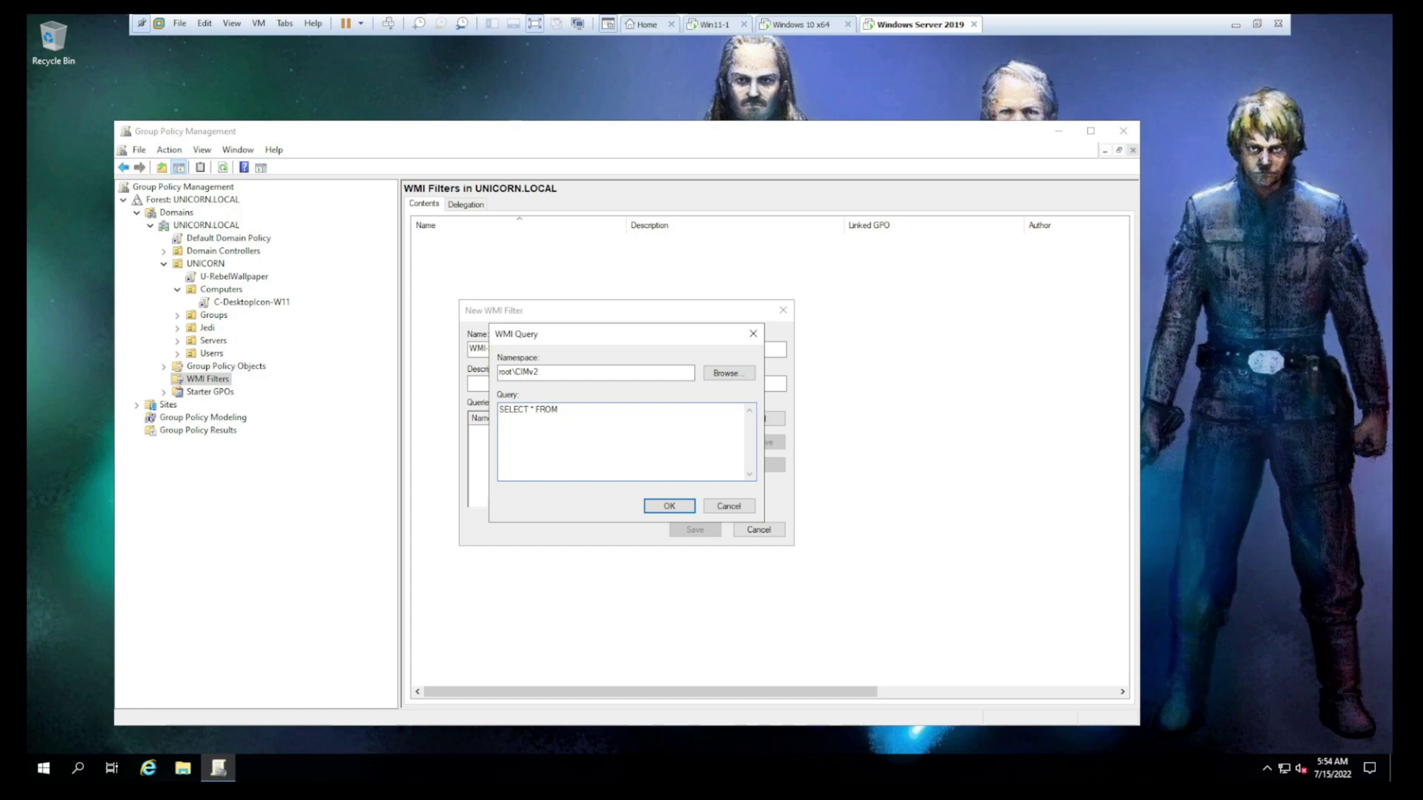
{"action": "type", "text": " Win32_OperatingSystem WHERE"}
{"action": "type", "text": "Version"}
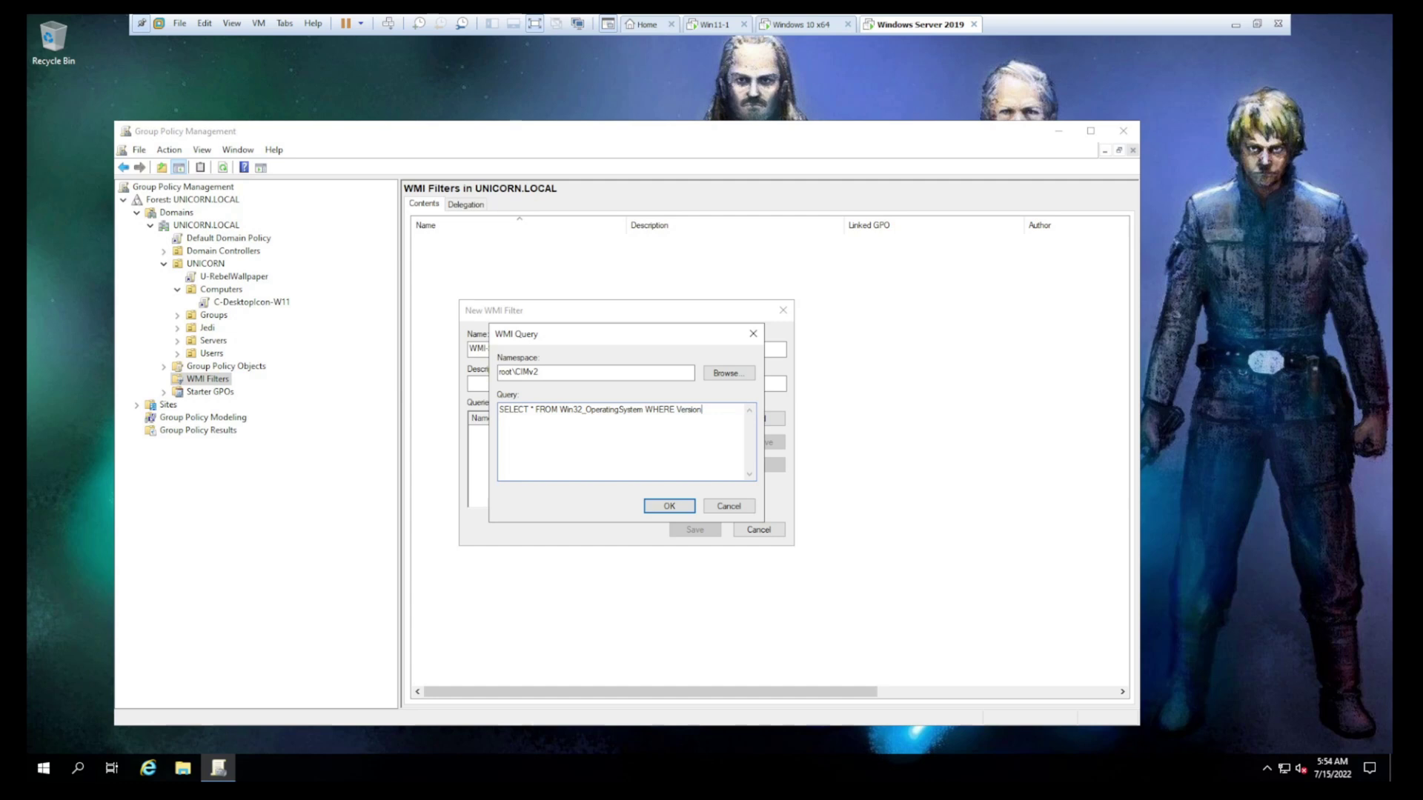
{"action": "type", "text": " LIKE \"10.0.2"}
{"action": "key", "text": "shift+Left"}
{"action": "key", "text": "shift+Left"}
{"action": "key", "text": "End"}
Append AND ProductType="1" to the WMI query and check the version and product values
{"action": "type", "text": "AND Produ"}
{"action": "type", "text": "ctType=\"\""}
{"action": "left_click_drag", "start_coordinate": [531, 419], "coordinate": [500, 418]}
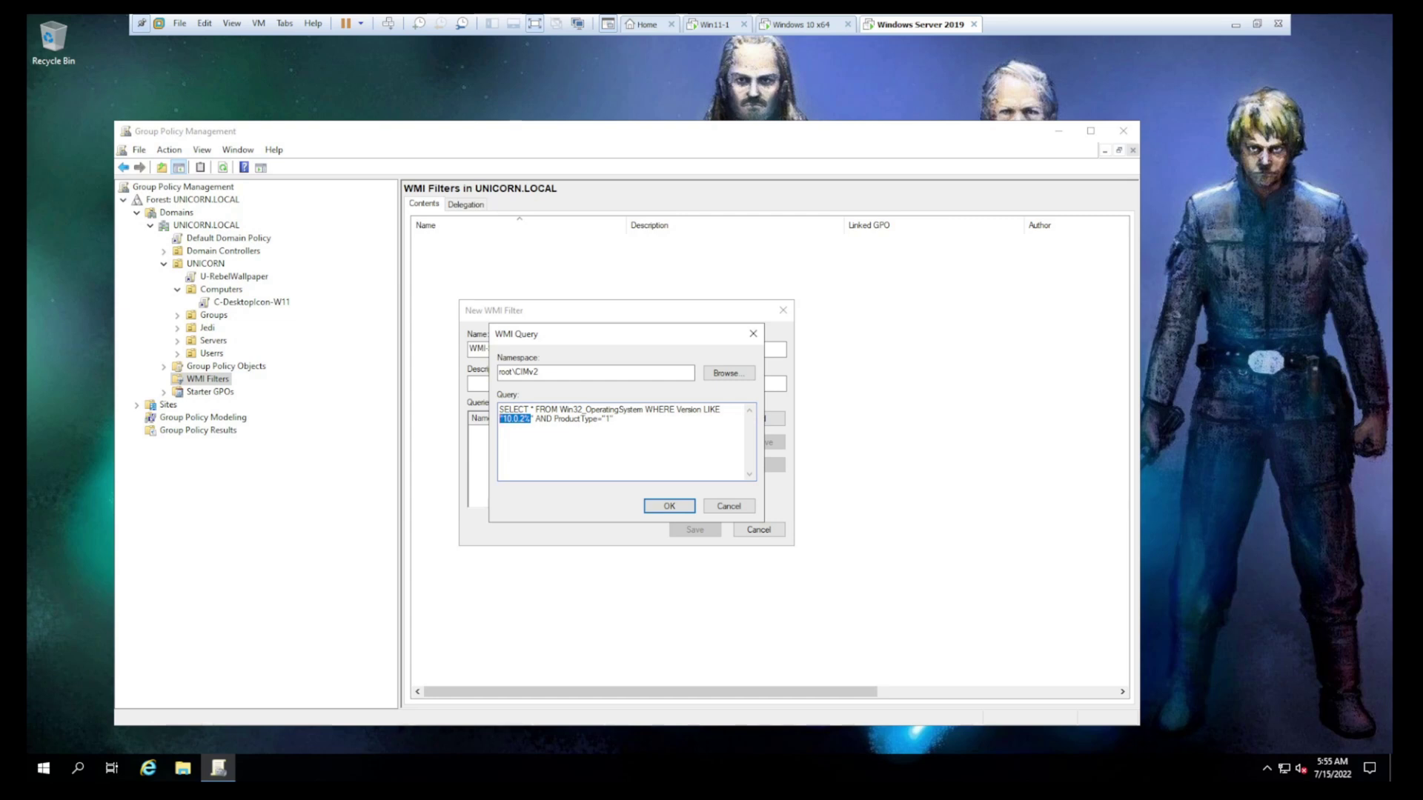
{"action": "left_click_drag", "start_coordinate": [614, 419], "coordinate": [602, 418]}
{"action": "left_click", "coordinate": [608, 419]}
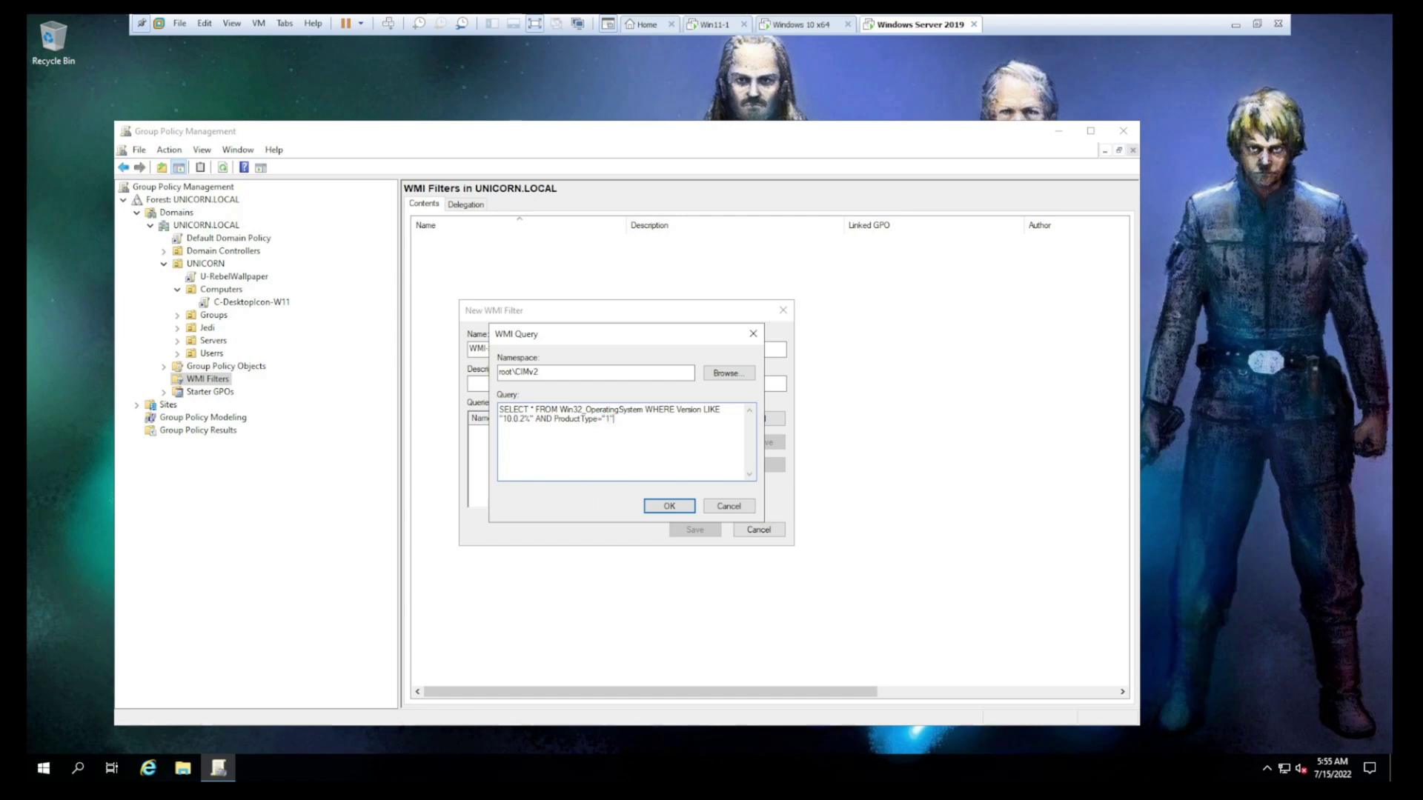
Confirm the query, save the WMI-SelectWin11 filter, and switch to the Win11-1 VM
{"action": "left_click", "coordinate": [677, 507]}
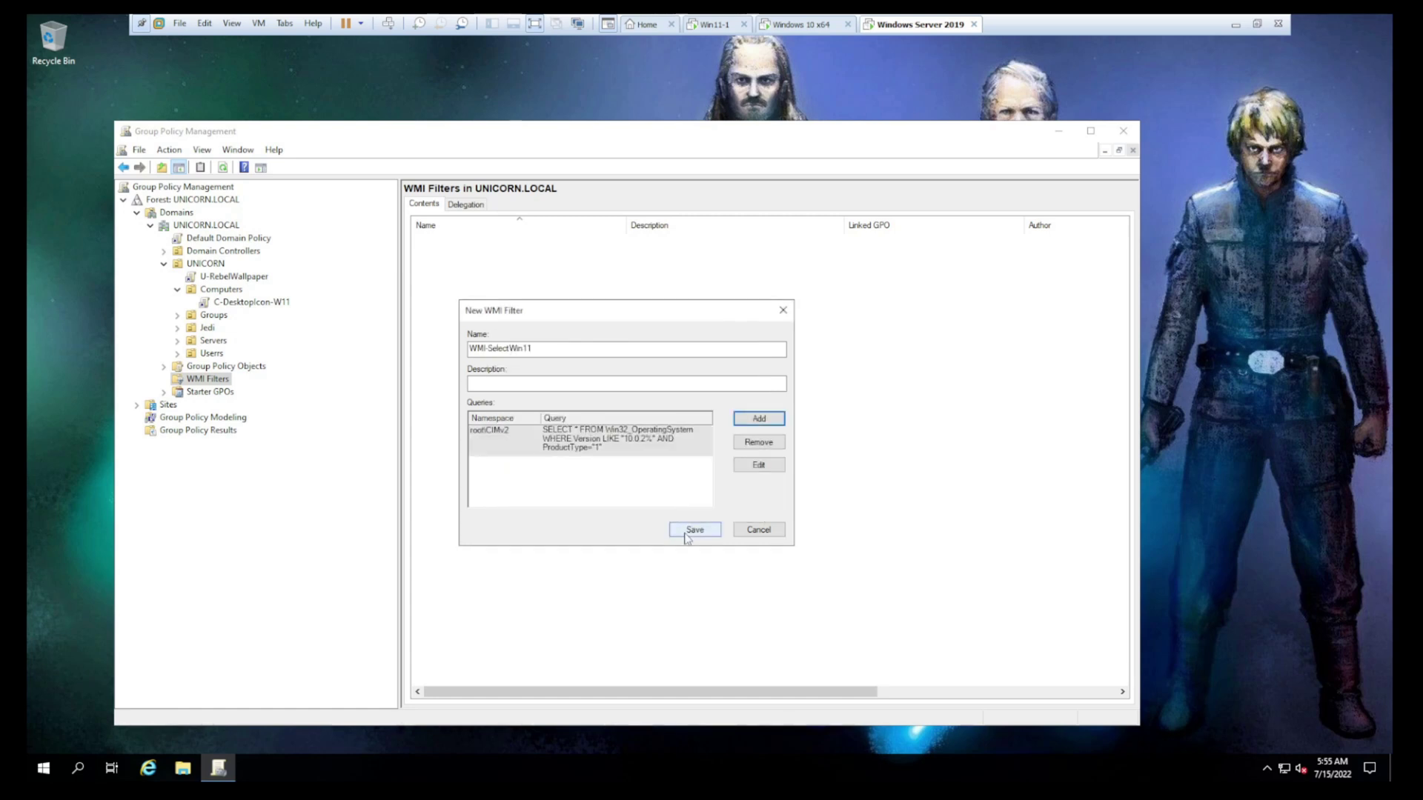
{"action": "left_click", "coordinate": [688, 531]}
{"action": "left_click", "coordinate": [684, 536]}
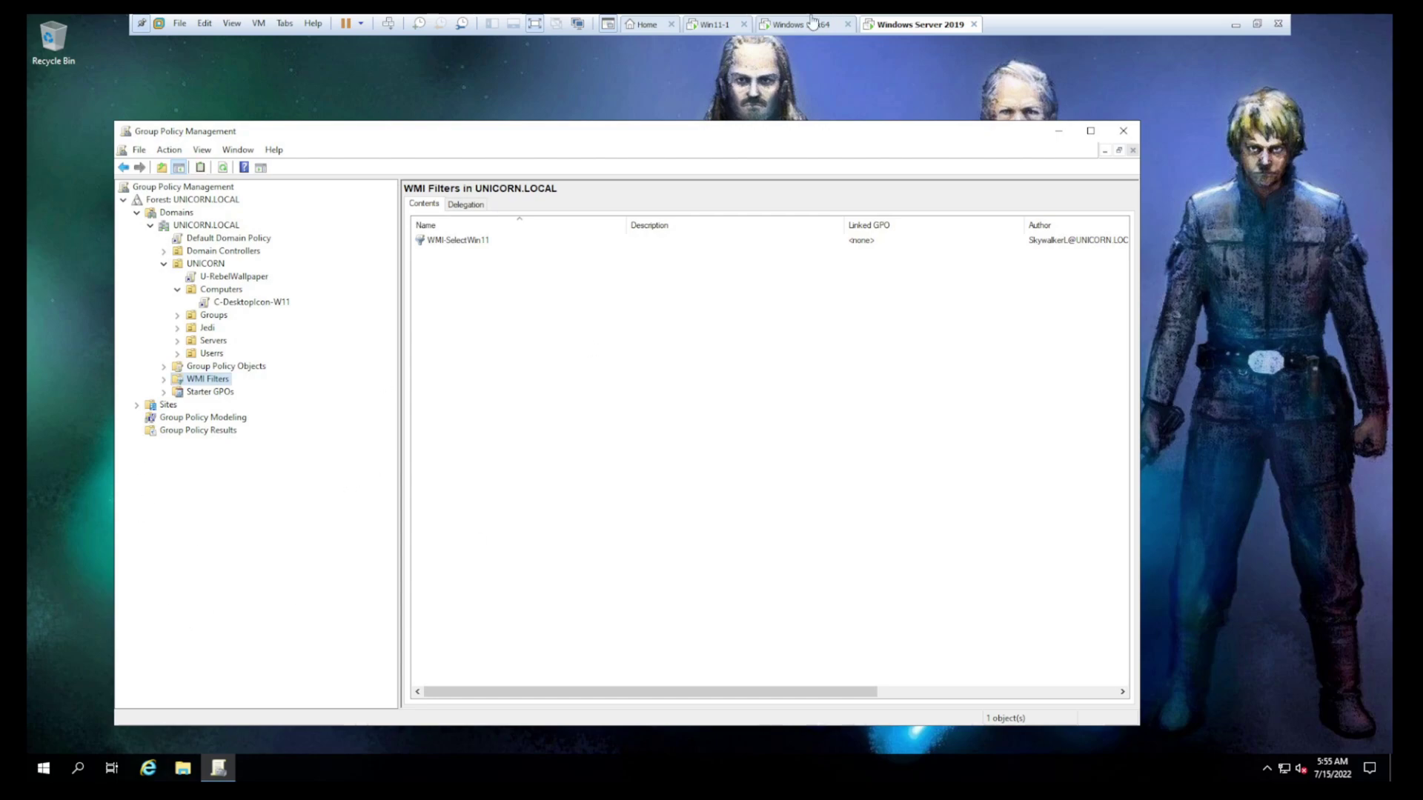
{"action": "left_click", "coordinate": [712, 27]}
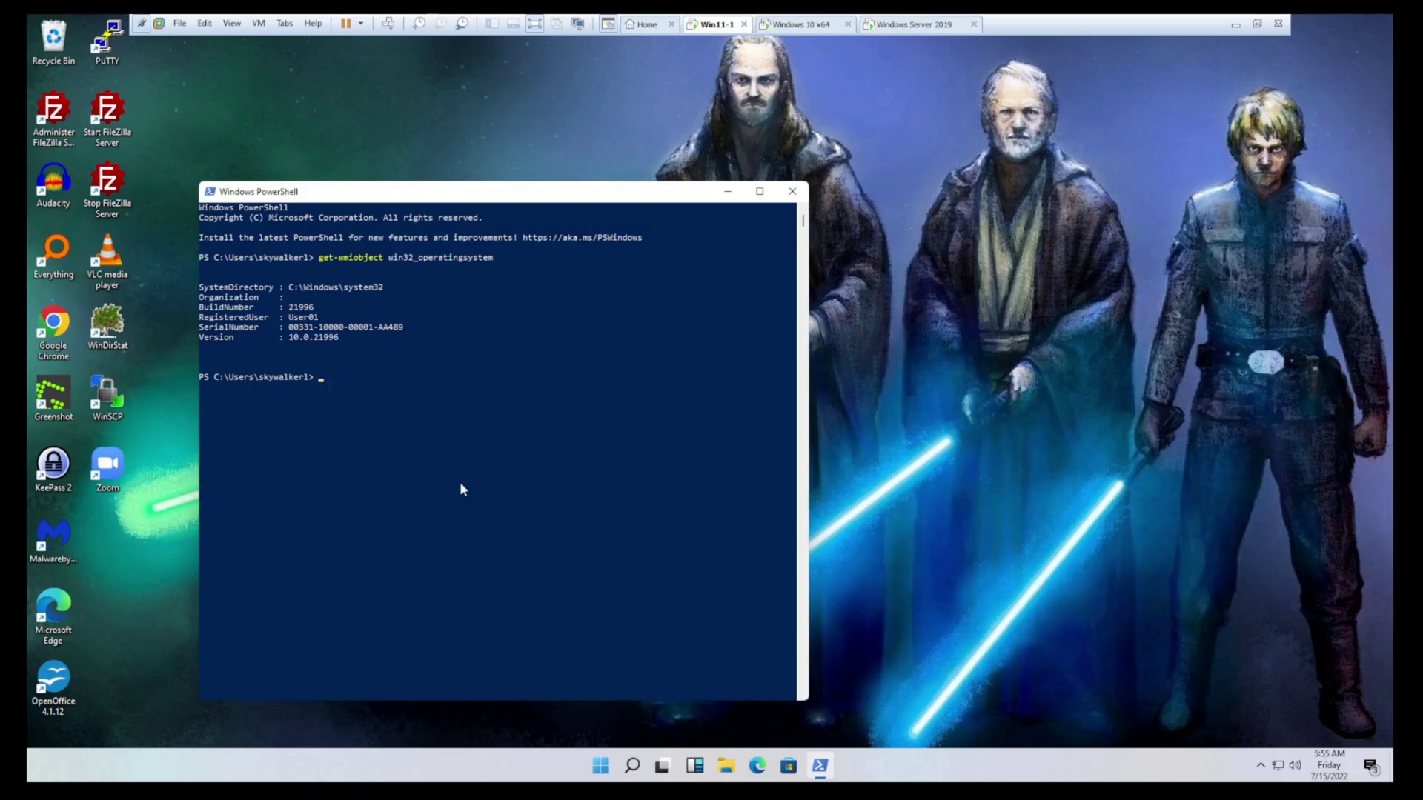
Run gpupdate /force on Windows 11 and select the new StarWars desktop shortcut
{"action": "type", "text": "gpupdate /force"}
{"action": "key", "text": "Return"}
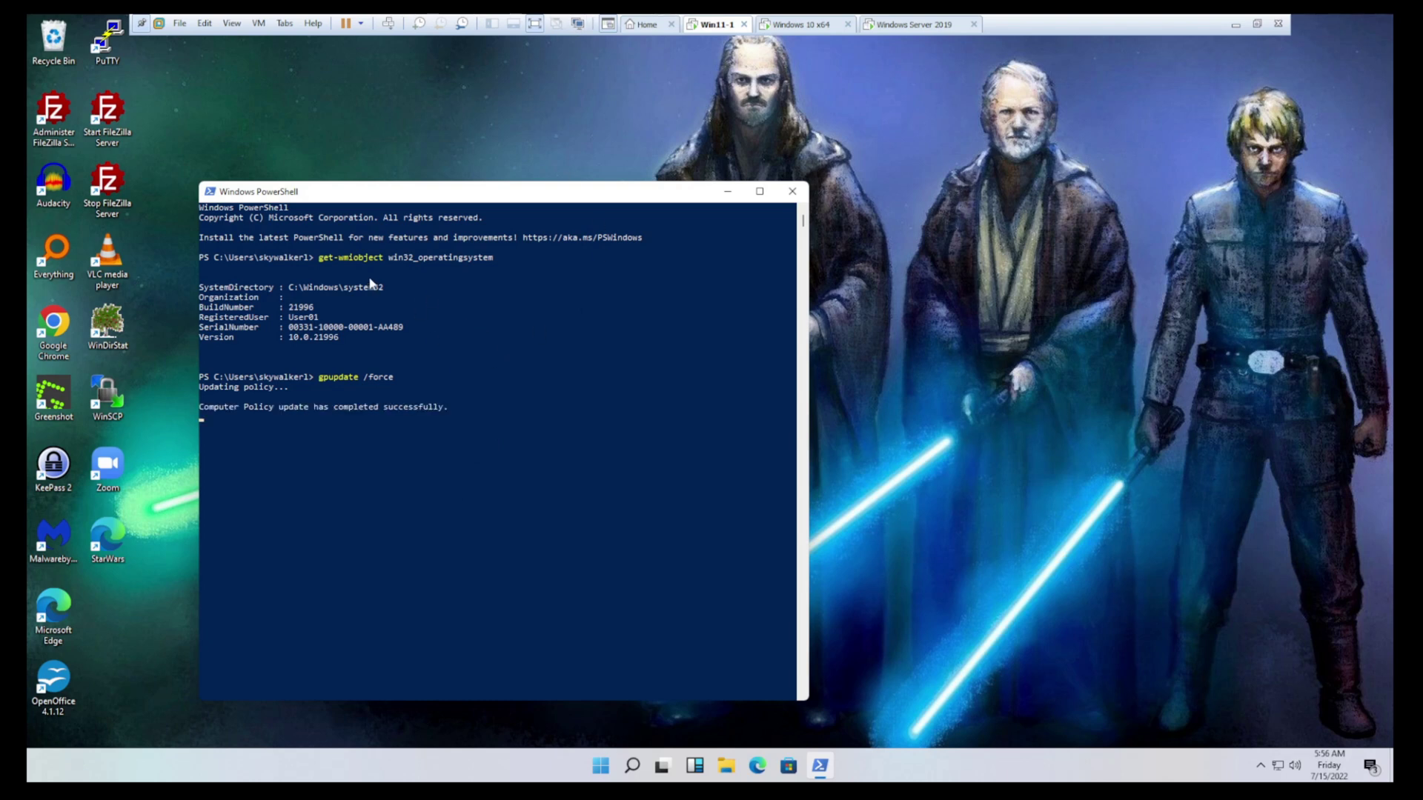
{"action": "left_click_drag", "start_coordinate": [136, 575], "coordinate": [85, 571]}
{"action": "left_click", "coordinate": [85, 570]}
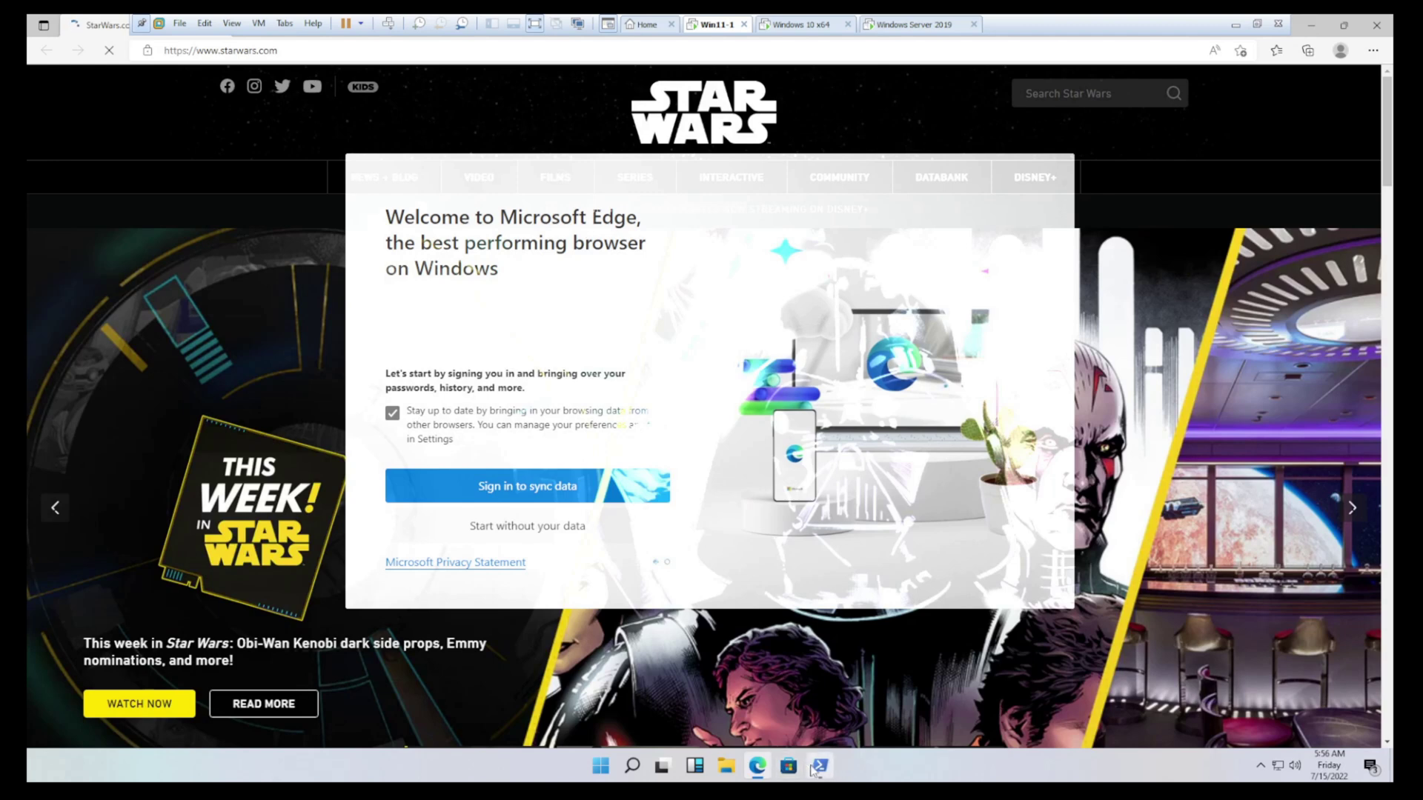
Run gpresult /r /SCOPE COMPUTER, which returns Access Denied, then close the PowerShell console
{"action": "left_click", "coordinate": [817, 768]}
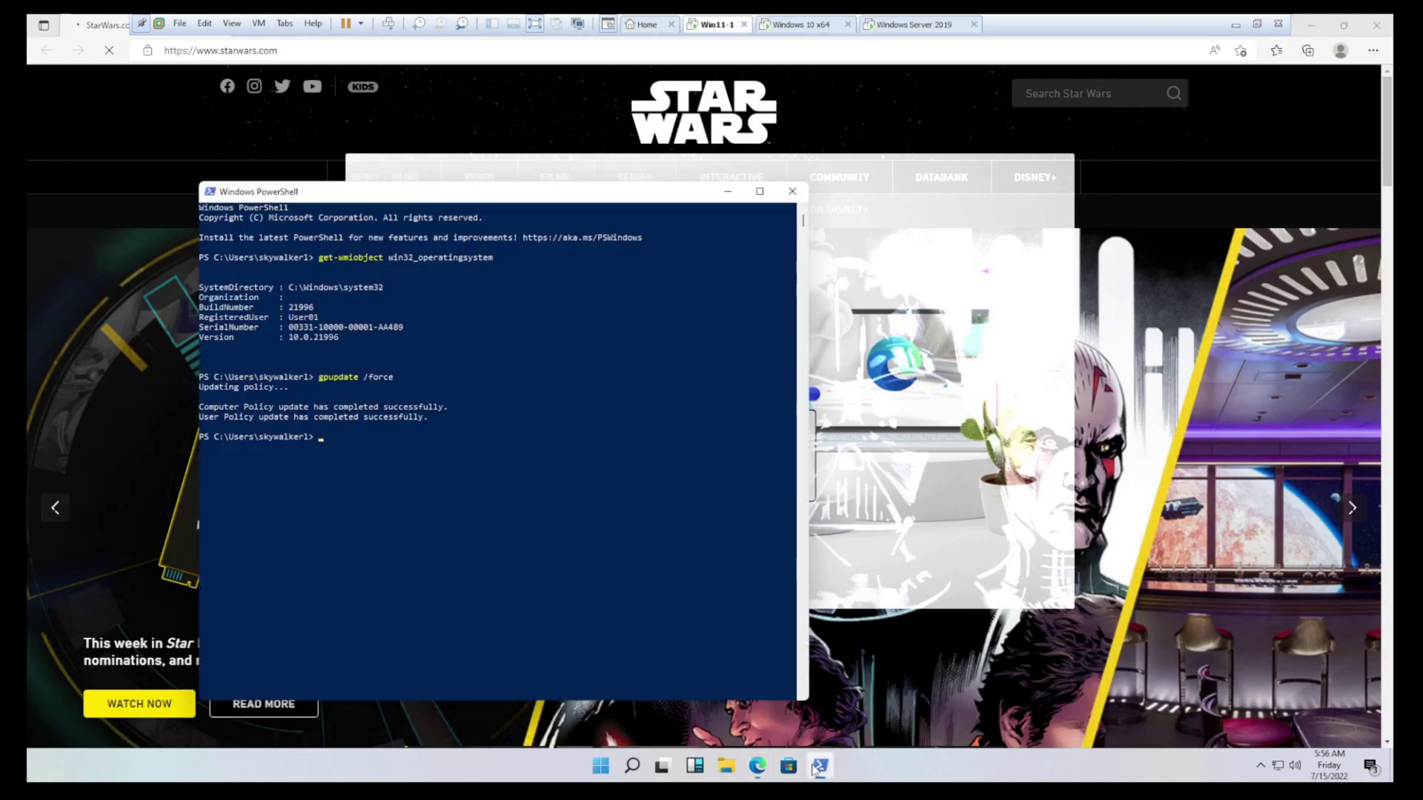
{"action": "left_click", "coordinate": [538, 474]}
{"action": "type", "text": "gpresult /"}
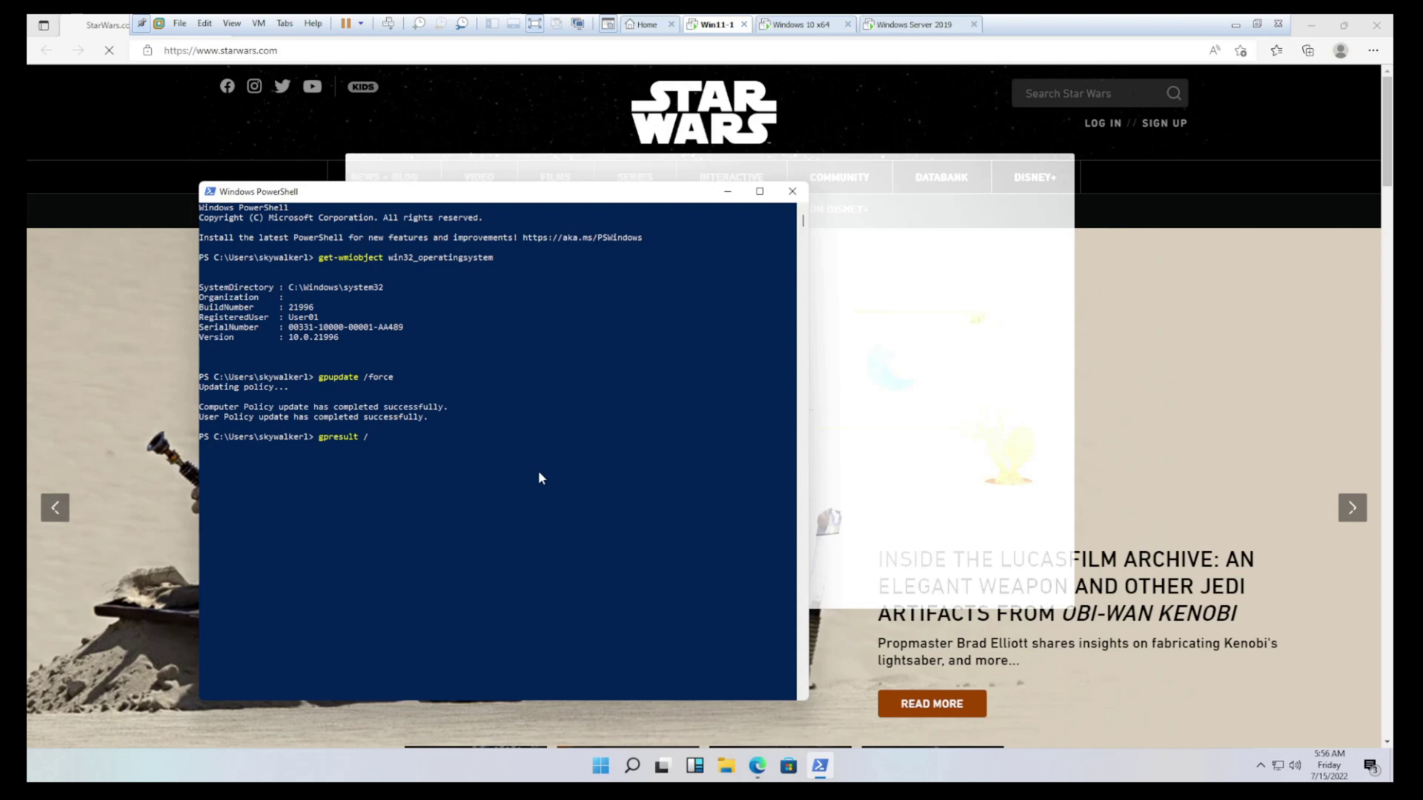
{"action": "type", "text": "r /SCOPE COM"}
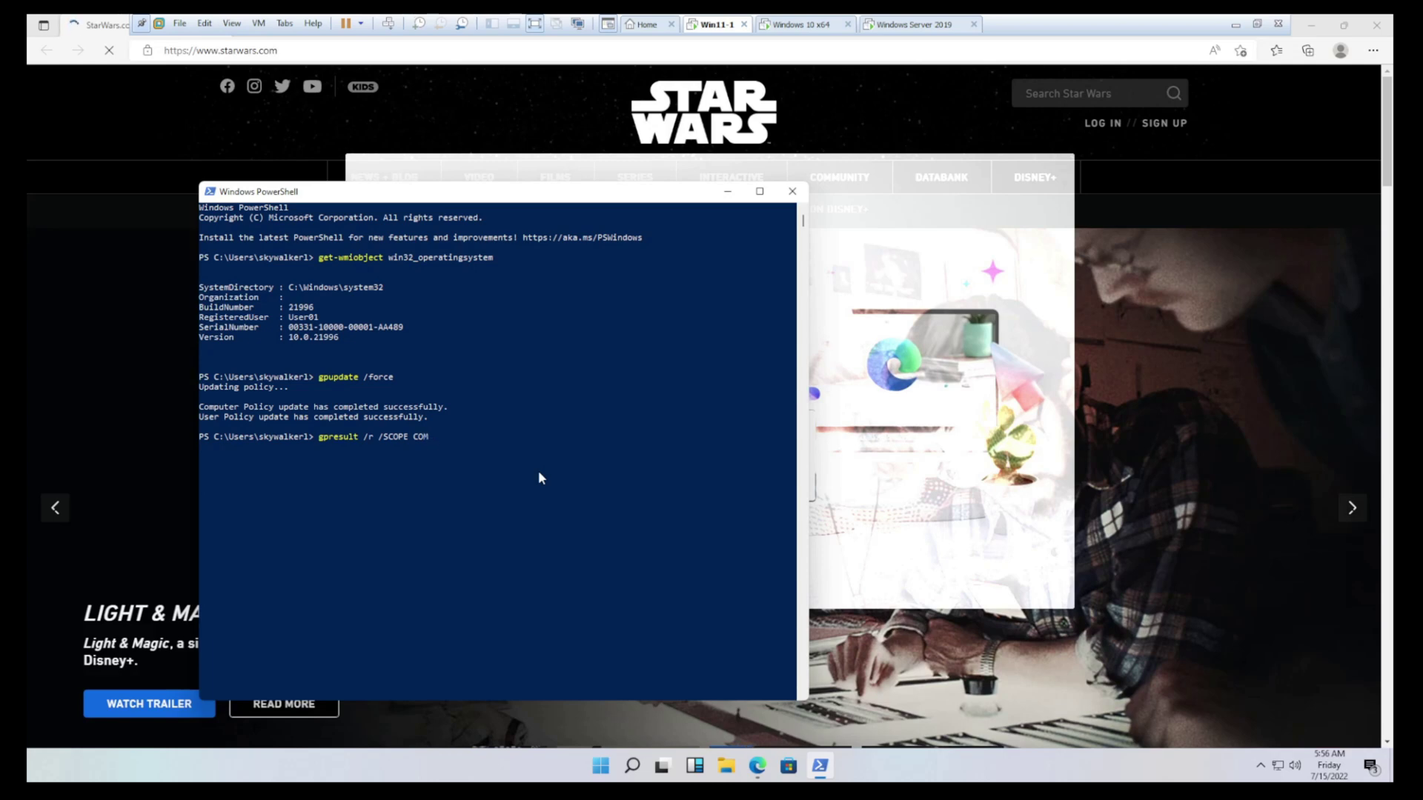
{"action": "type", "text": "PUTER"}
{"action": "key", "text": "Return"}
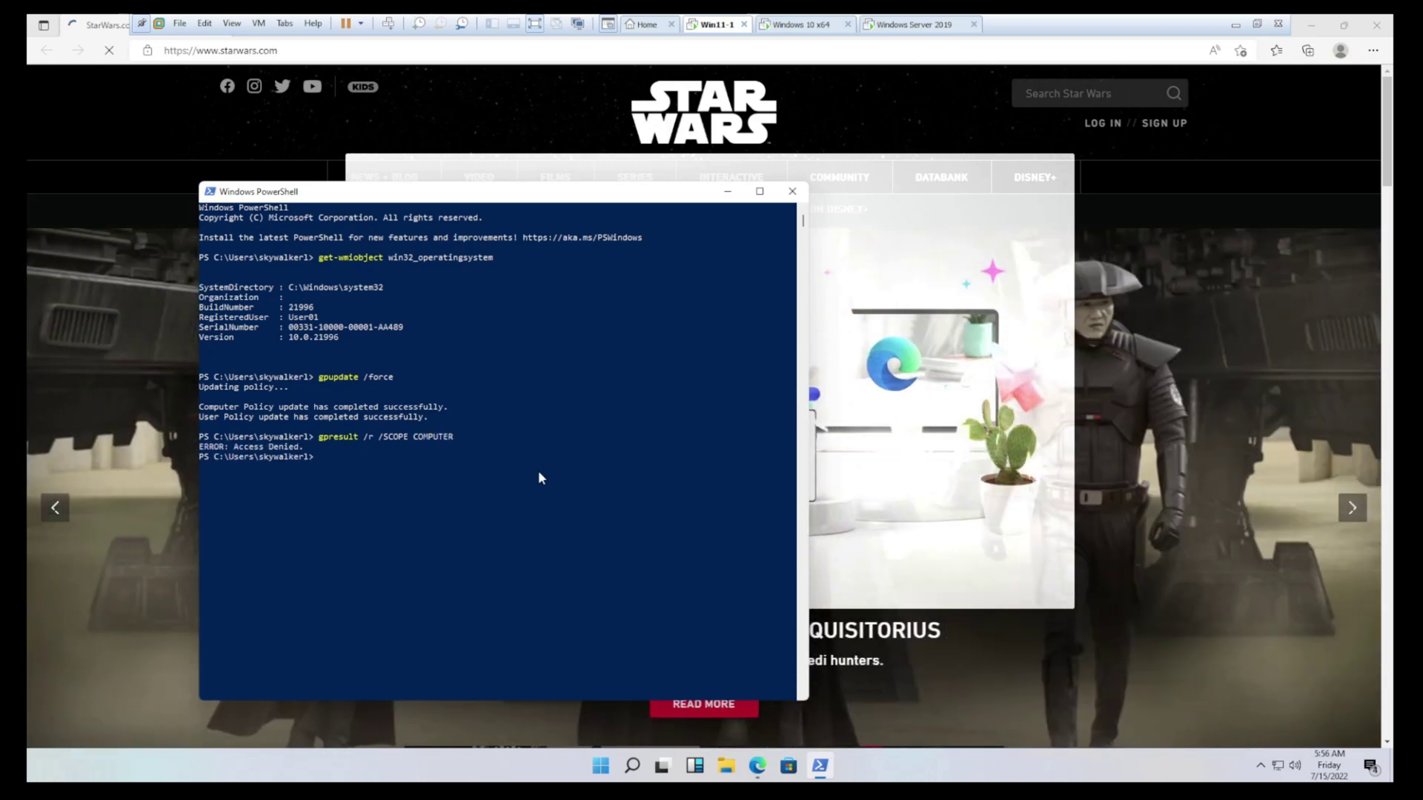
{"action": "left_click", "coordinate": [792, 191]}
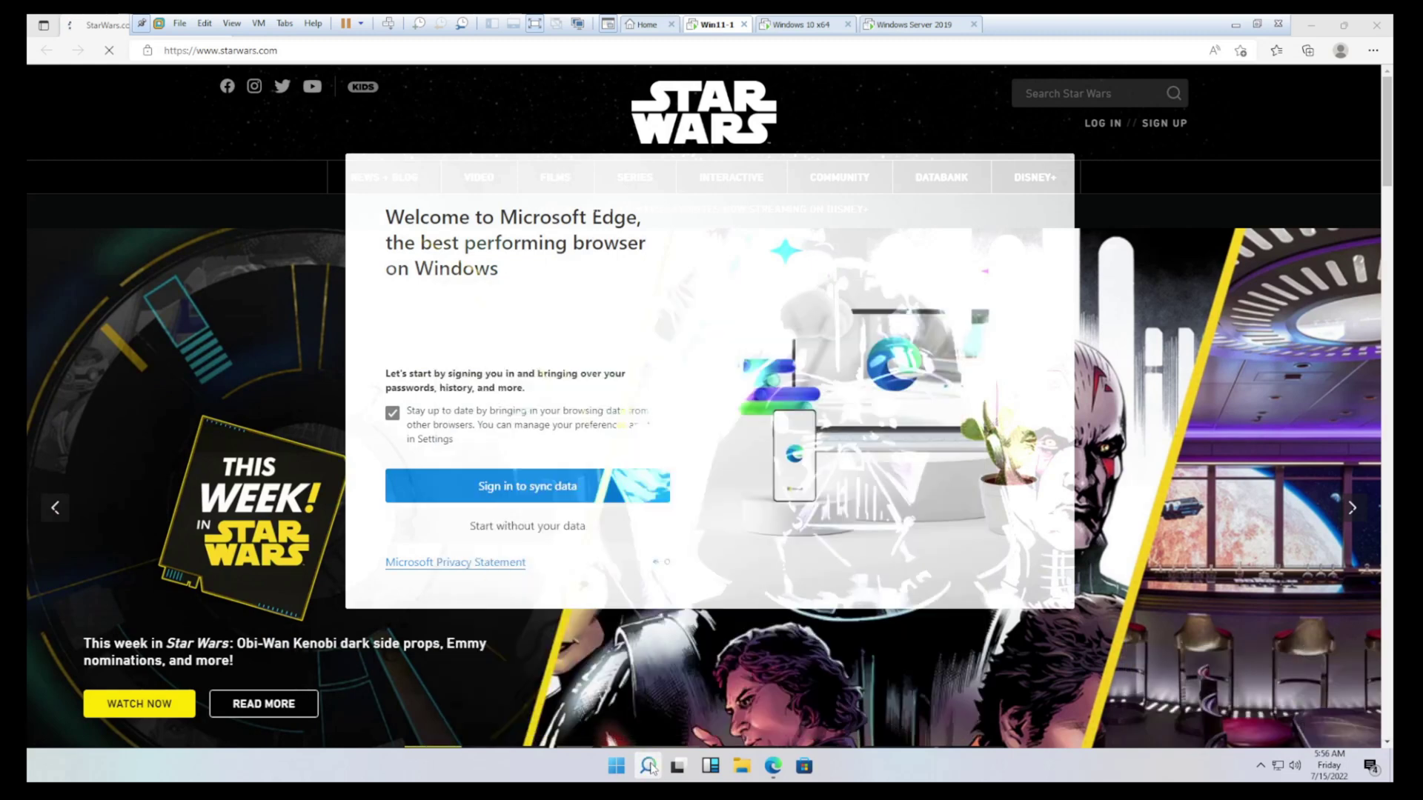
Relaunch Windows PowerShell from search with Run as administrator
{"action": "left_click", "coordinate": [649, 766]}
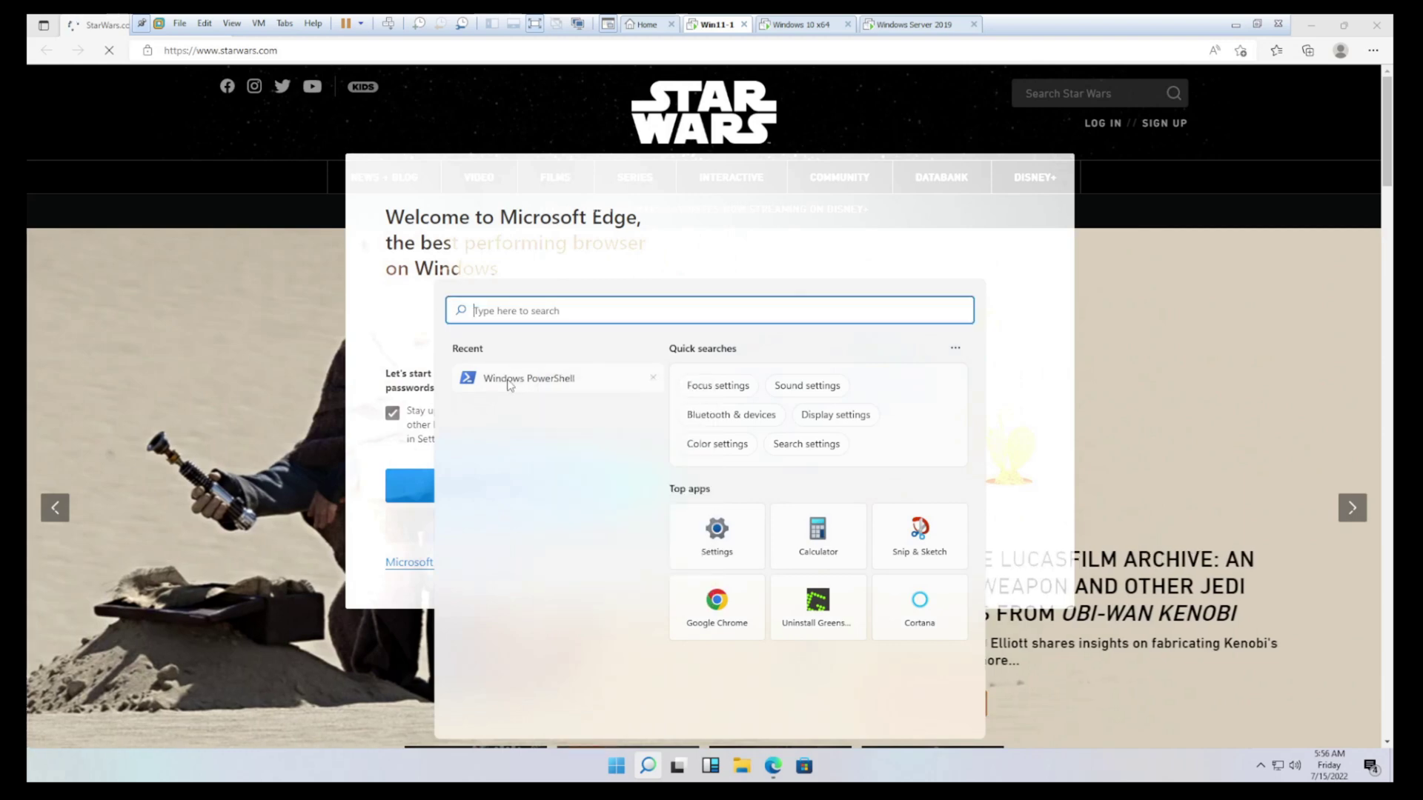
{"action": "right_click", "coordinate": [508, 381]}
{"action": "left_click", "coordinate": [551, 406]}
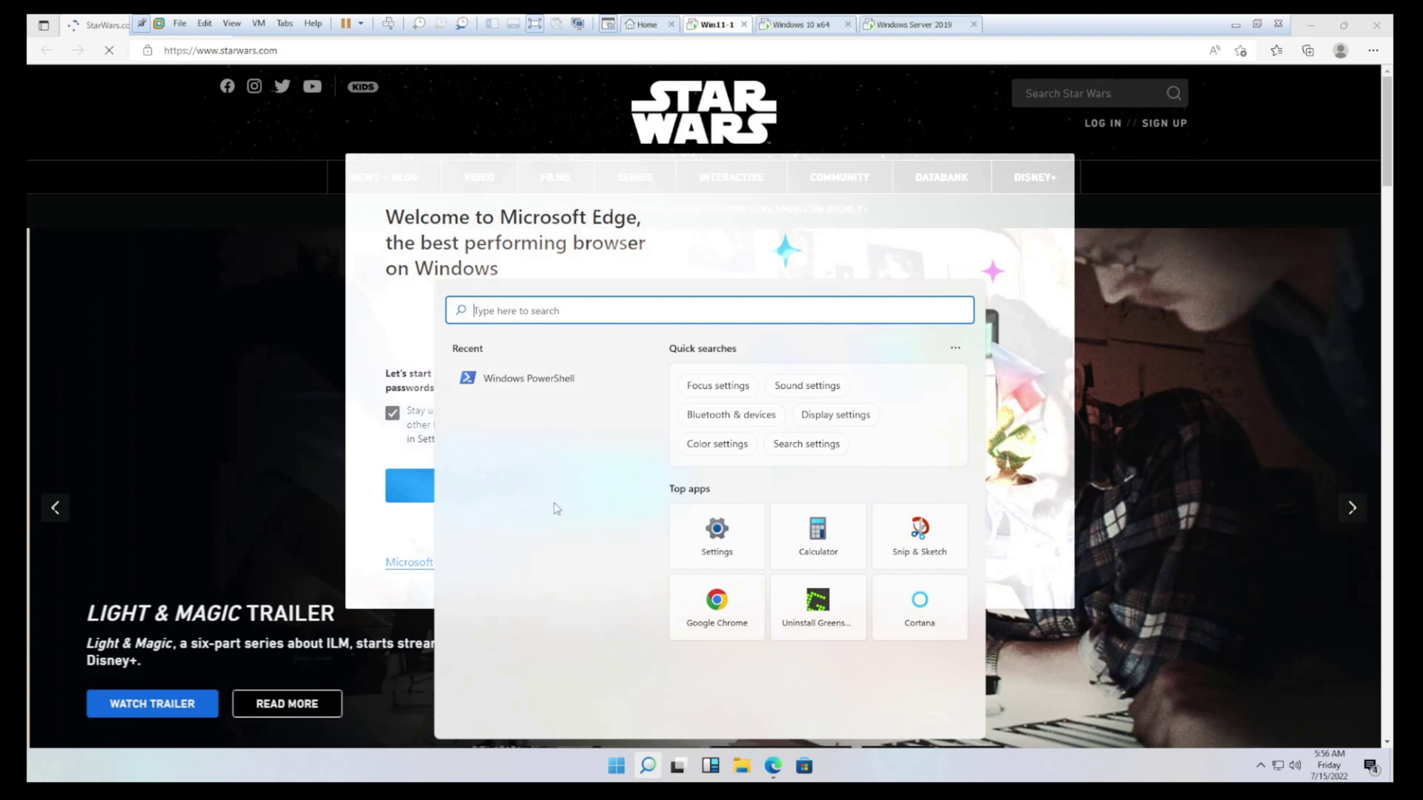
{"action": "left_click", "coordinate": [299, 263]}
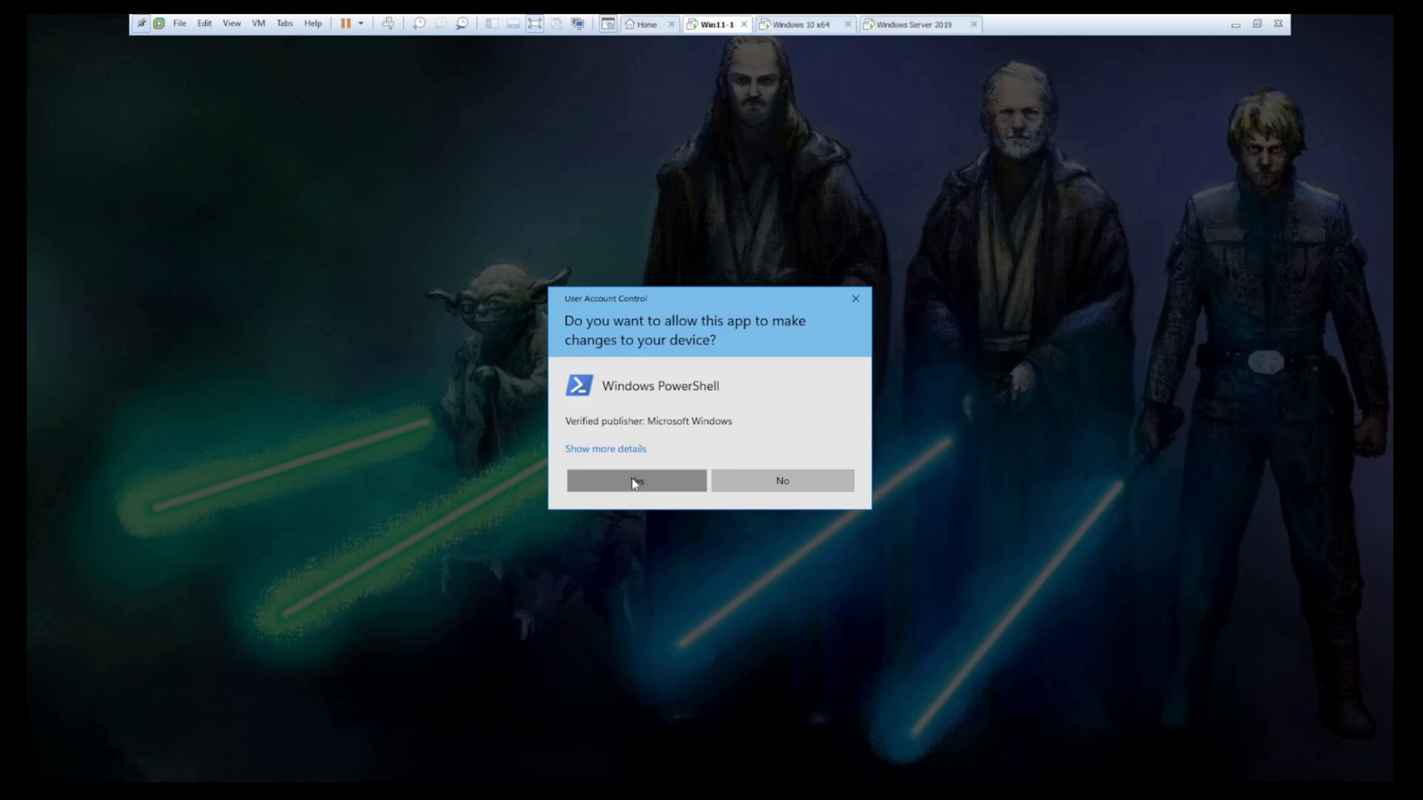
Approve the UAC prompt for elevated PowerShell and close all Microsoft Edge windows from the taskbar
{"action": "left_click", "coordinate": [634, 480]}
{"action": "key", "text": "super"}
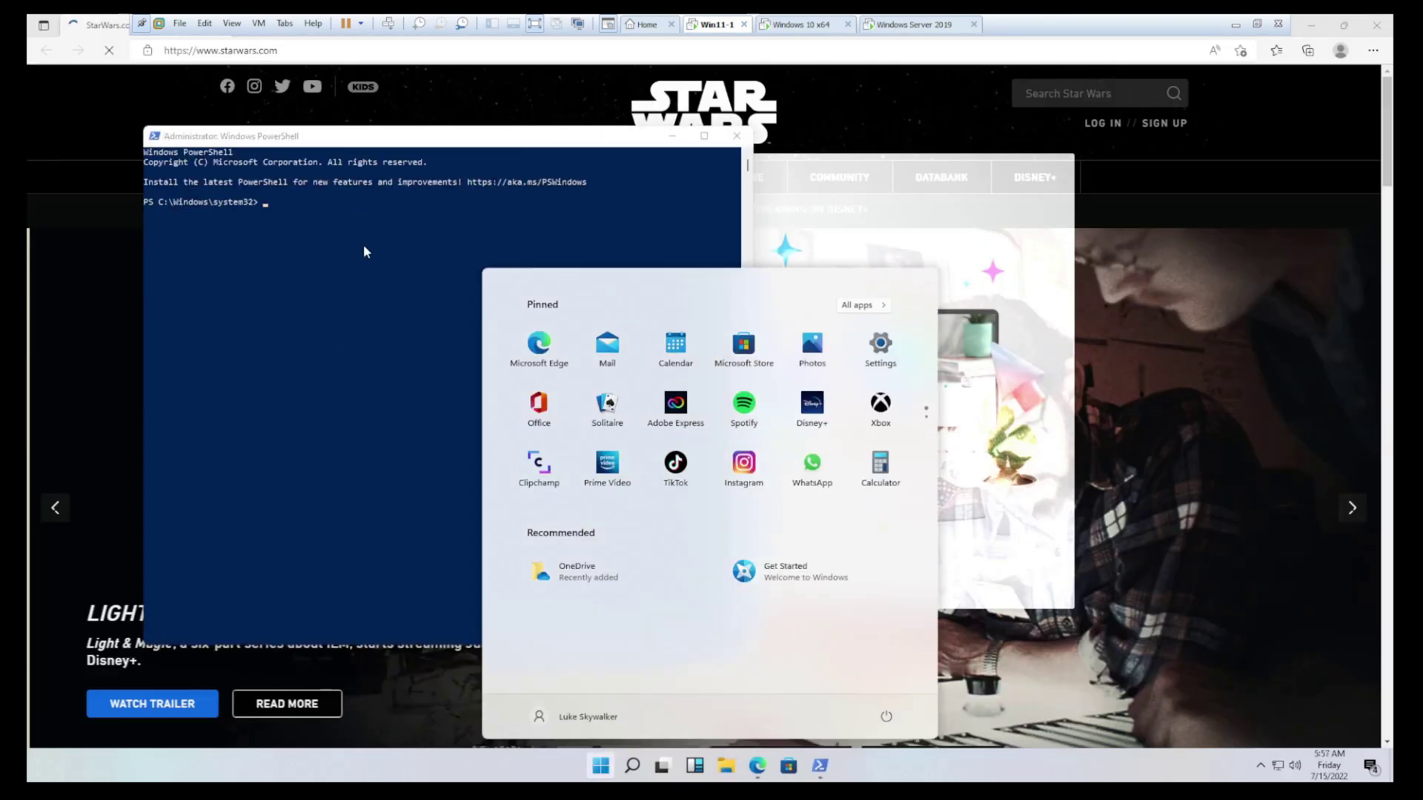
{"action": "left_click", "coordinate": [370, 282]}
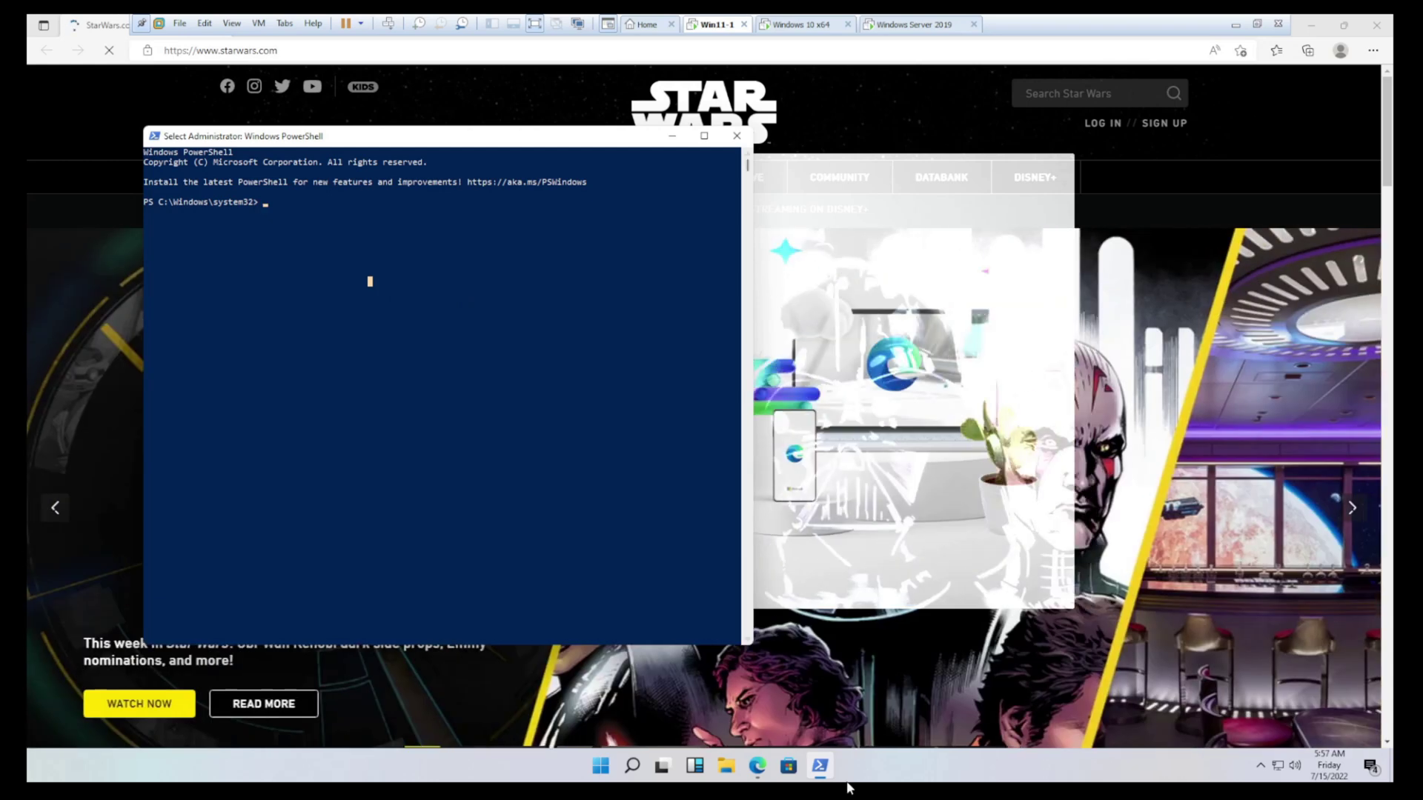
{"action": "left_click", "coordinate": [757, 767]}
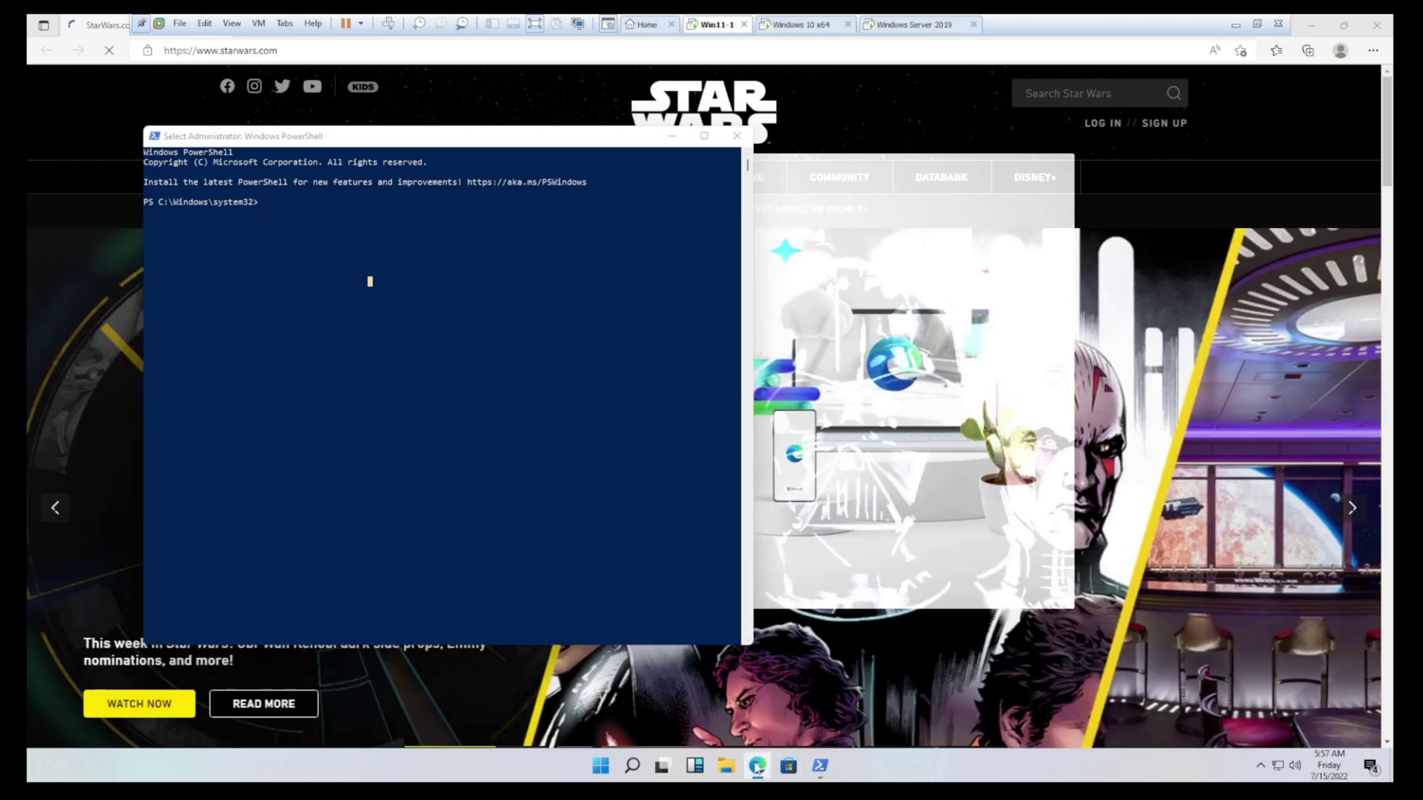
{"action": "right_click", "coordinate": [757, 768]}
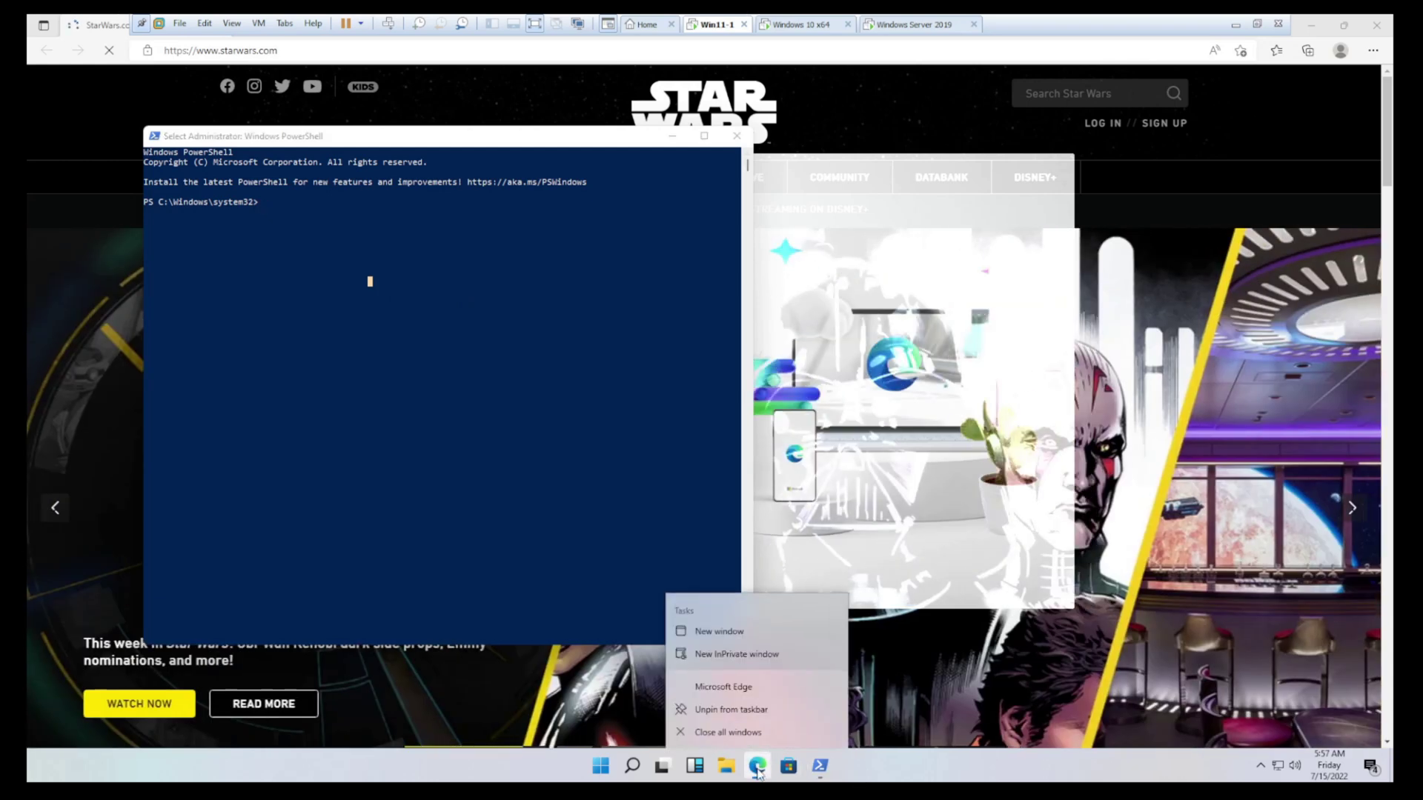
{"action": "left_click", "coordinate": [747, 733]}
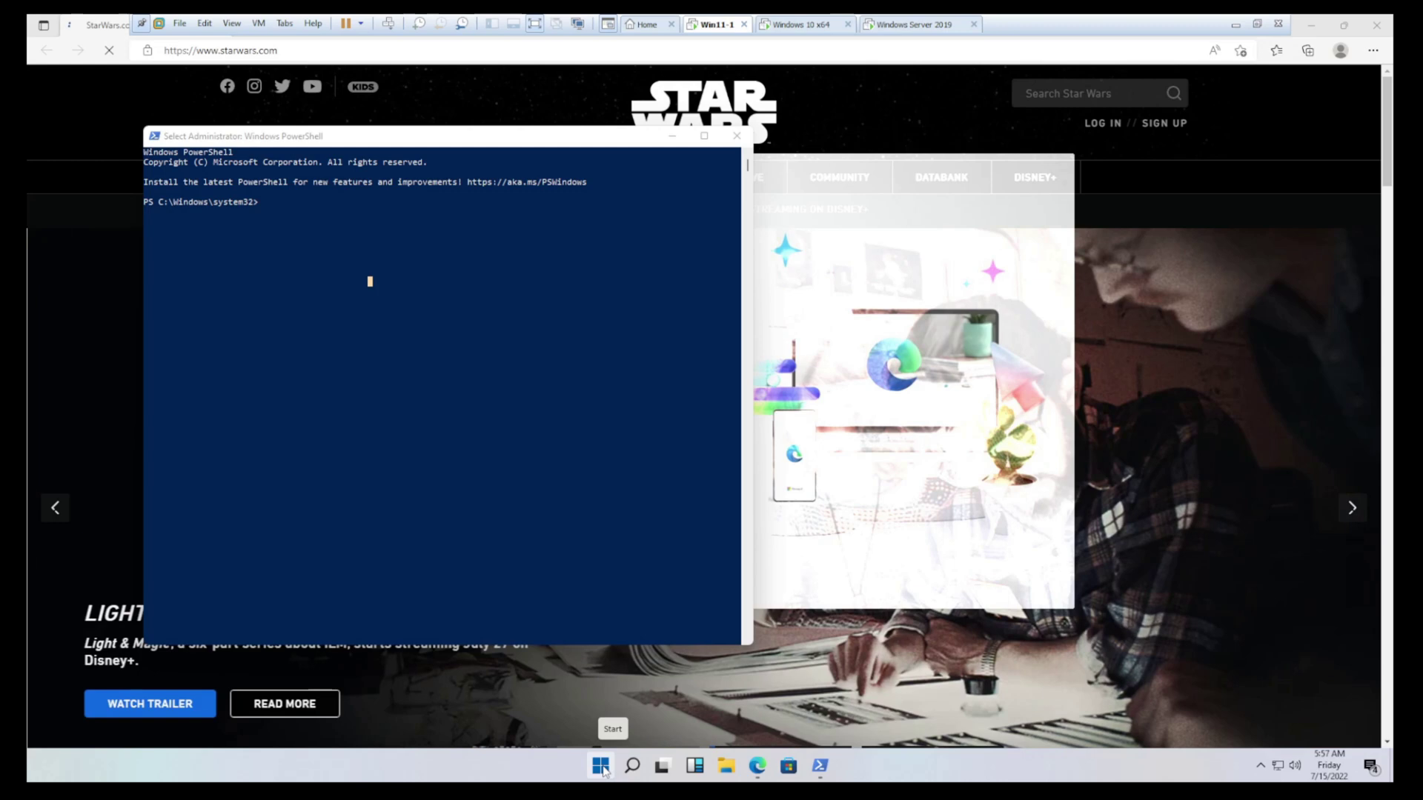
Launch taskmgr through Win+X Run and end the stuck Microsoft Edge task
{"action": "right_click", "coordinate": [609, 769]}
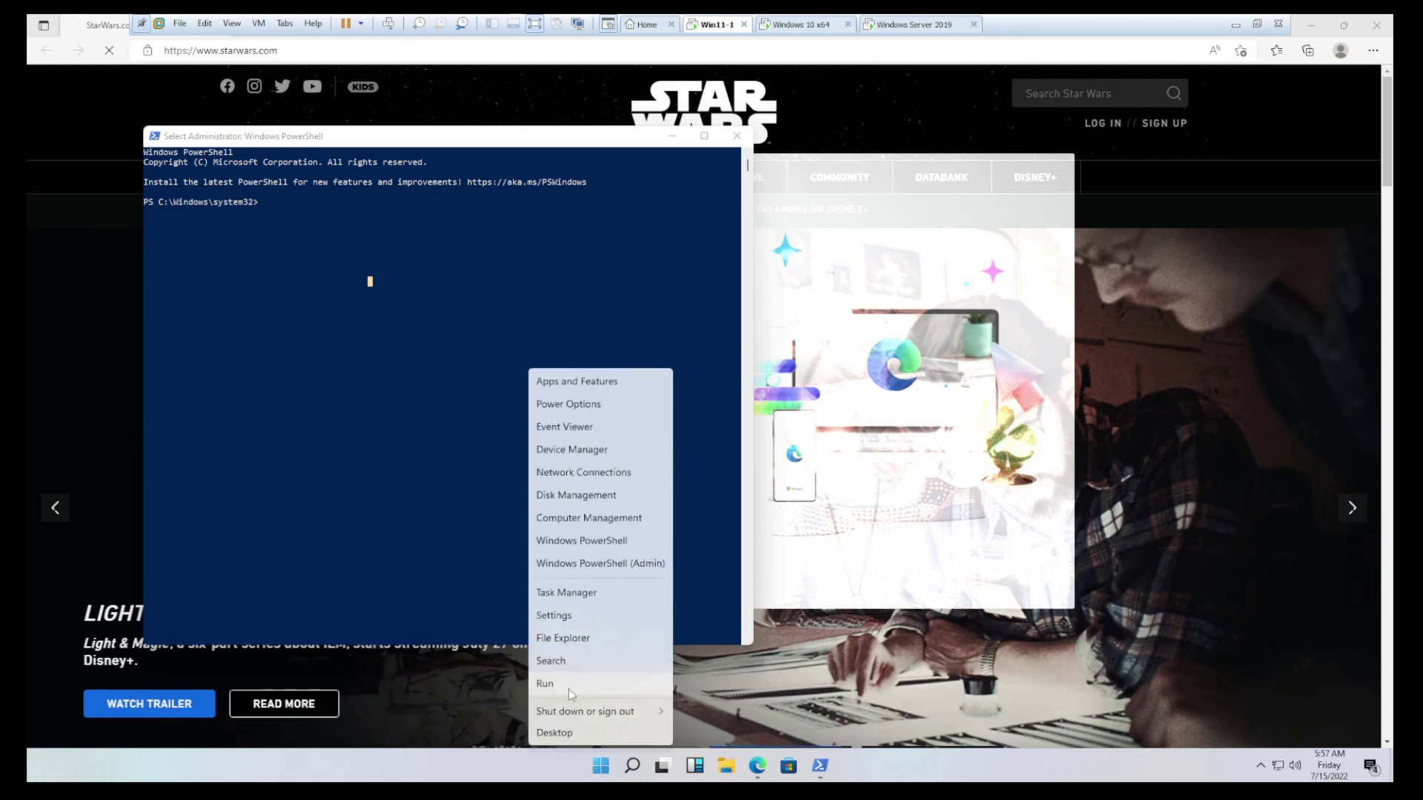
{"action": "left_click", "coordinate": [567, 688]}
{"action": "type", "text": "taskmgr"}
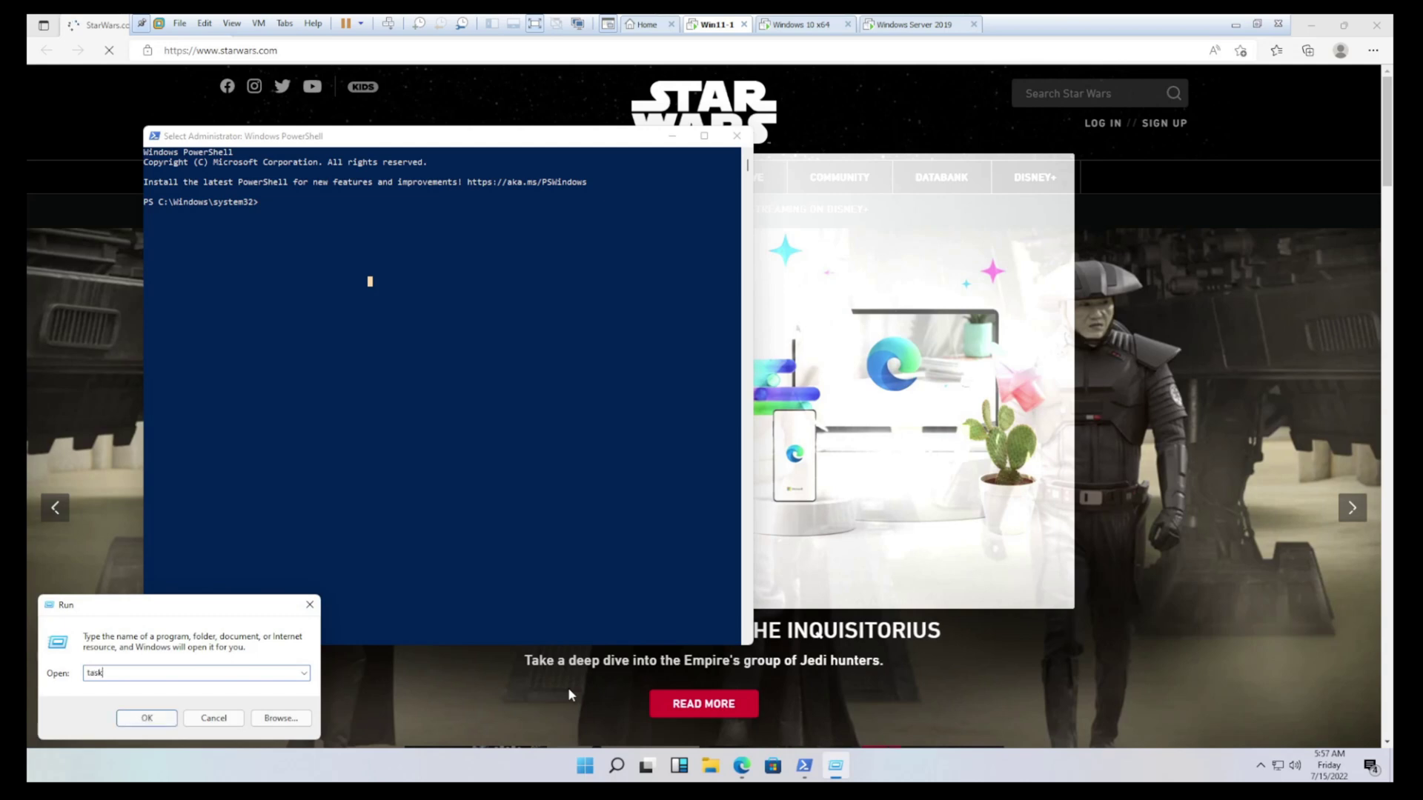
{"action": "key", "text": "Return"}
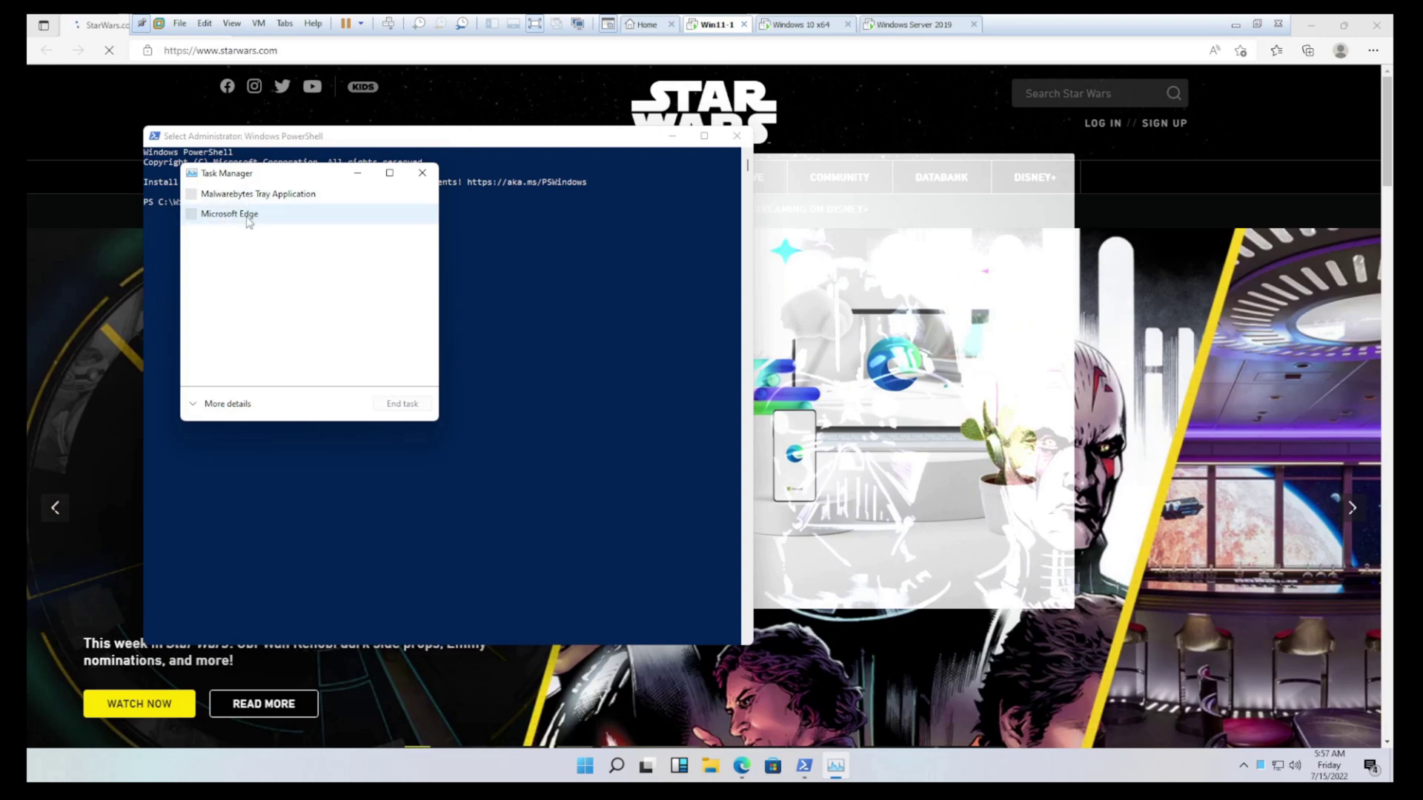
{"action": "left_click", "coordinate": [247, 215]}
{"action": "left_click", "coordinate": [393, 411]}
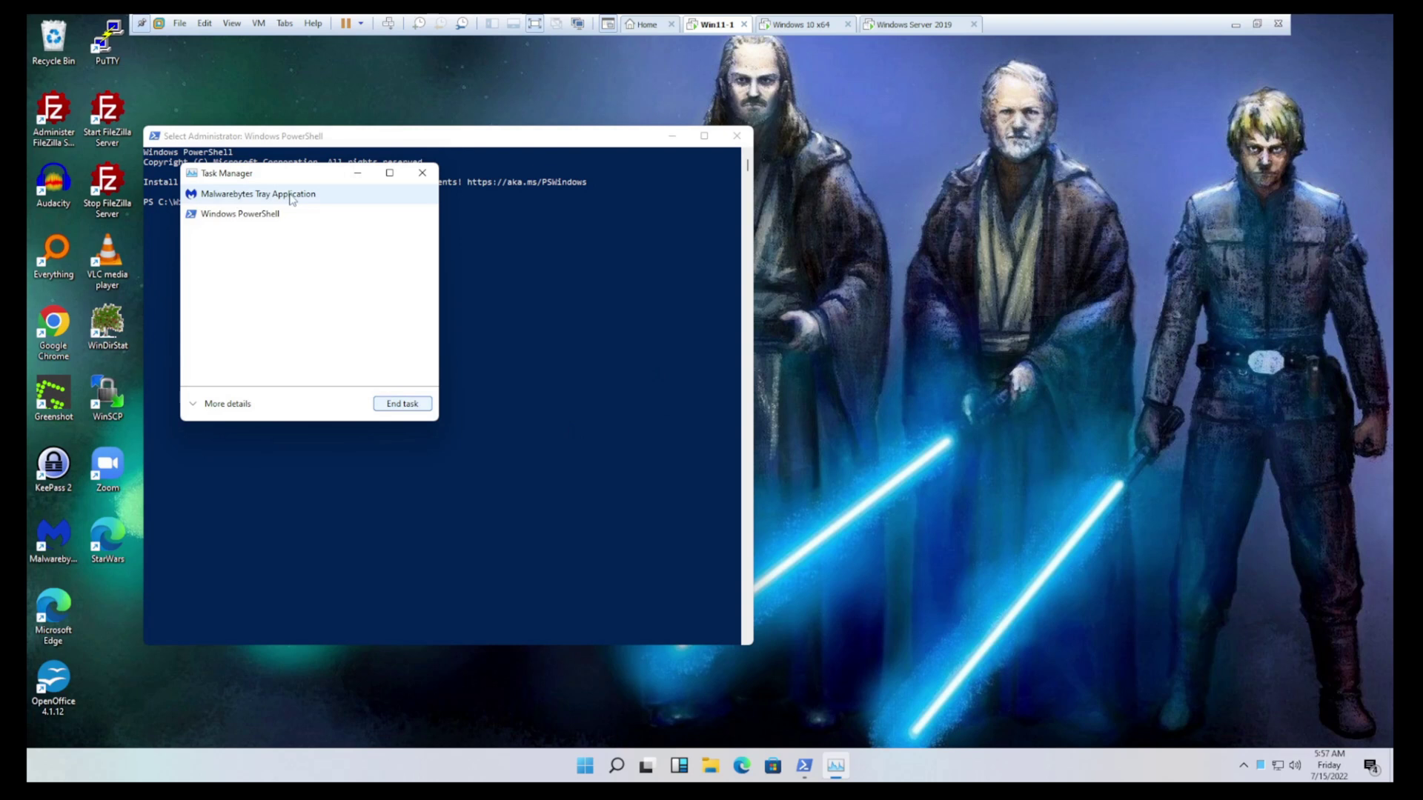
Run gpresult /r /SCOPE COMPUTER in the admin console and highlight C-DesktopIcon-W11 as applied
{"action": "left_click", "coordinate": [357, 173]}
{"action": "type", "text": "gp"}
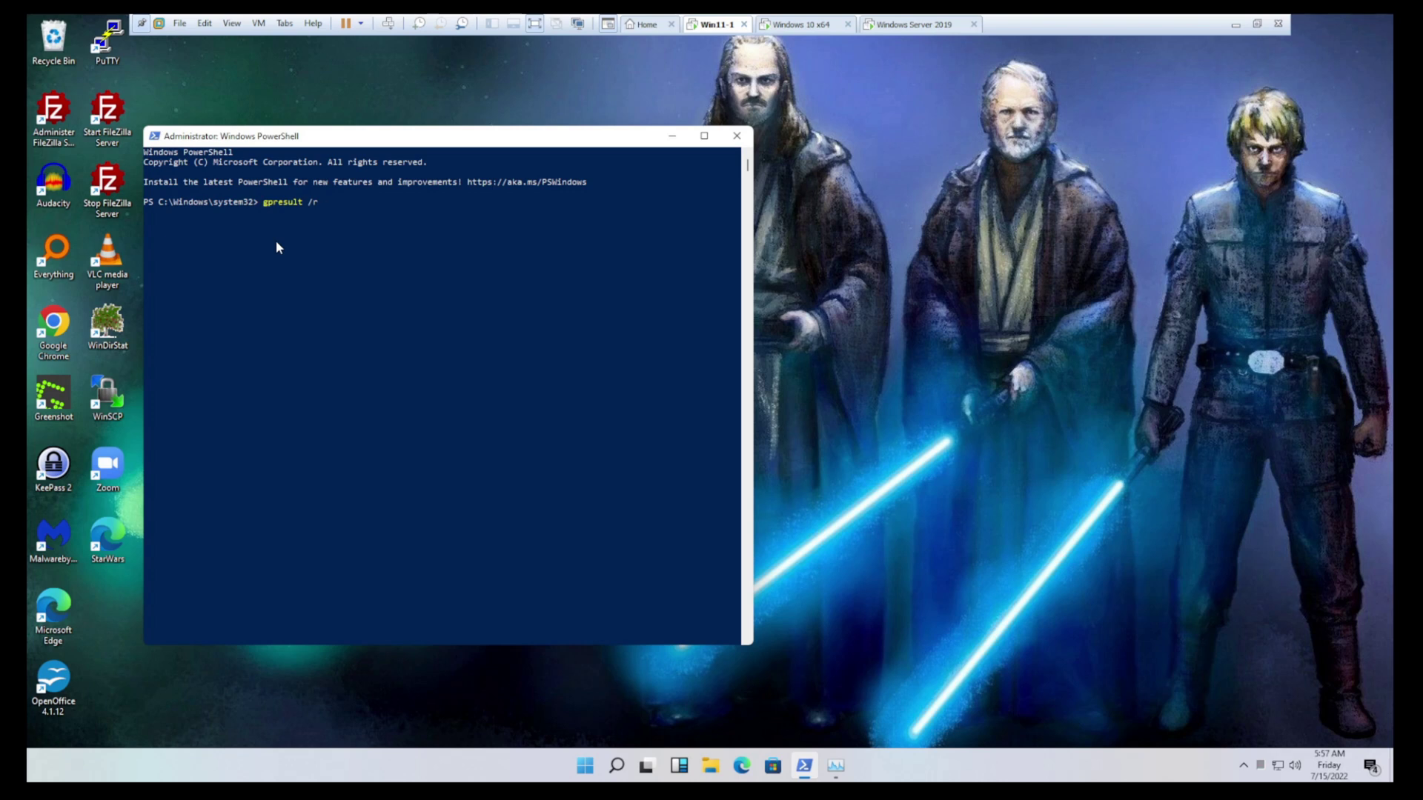
{"action": "type", "text": "result /r /SCOPE COMPUTER"}
{"action": "key", "text": "Return"}
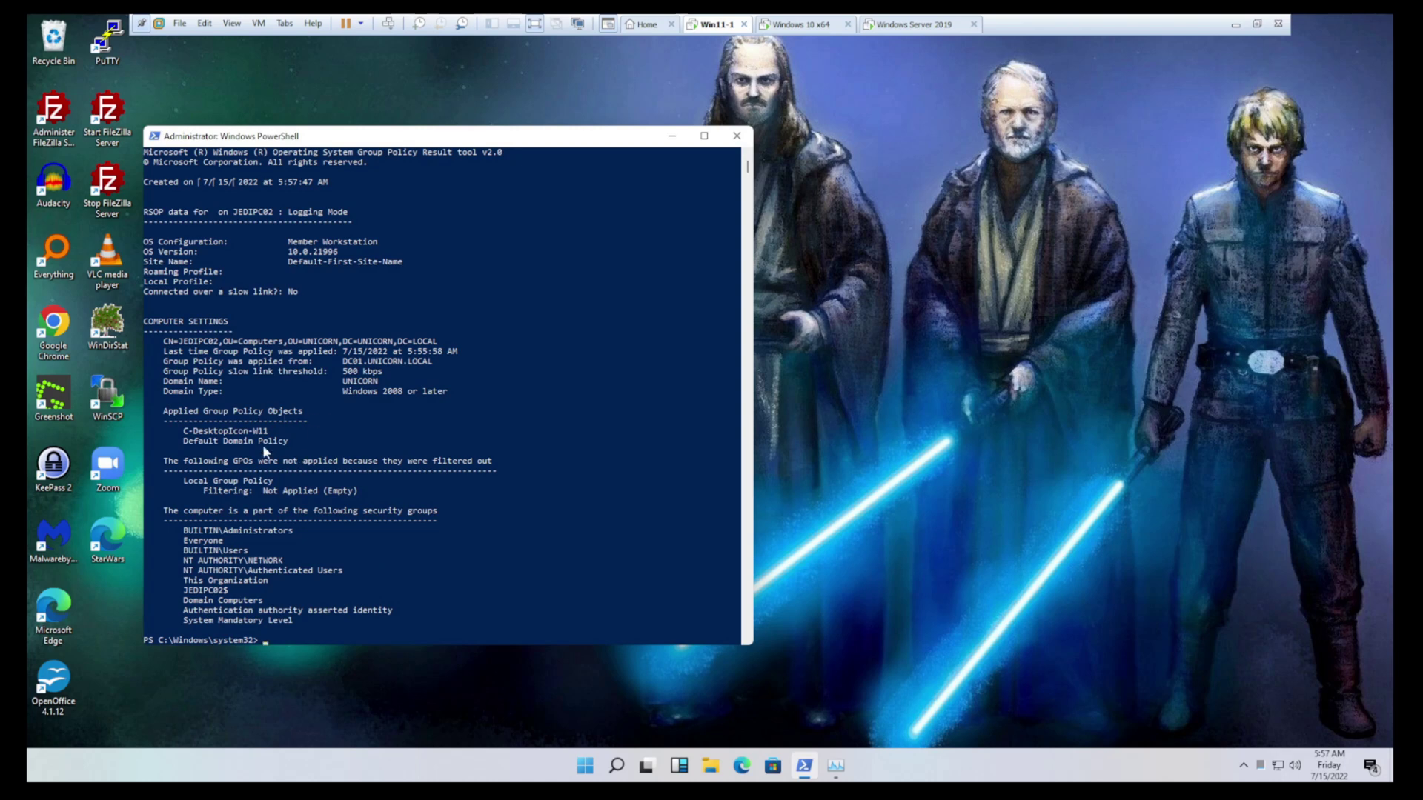
{"action": "left_click_drag", "start_coordinate": [273, 435], "coordinate": [186, 437]}
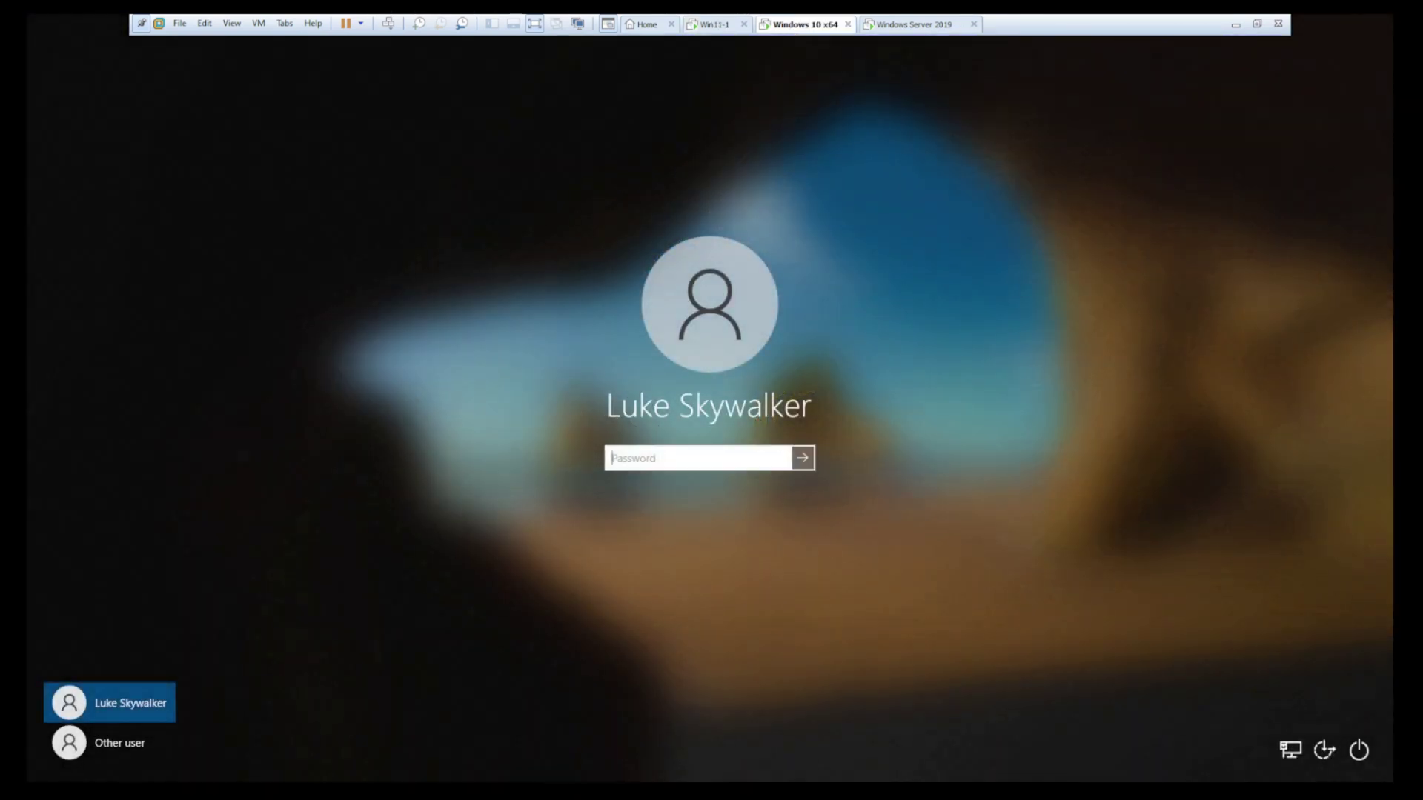
Enter the account password on the Windows 10 sign-in screen and log on
{"action": "type", "text": "a"}
{"action": "key", "text": "BackSpace"}
{"action": "type", "text": "****"}
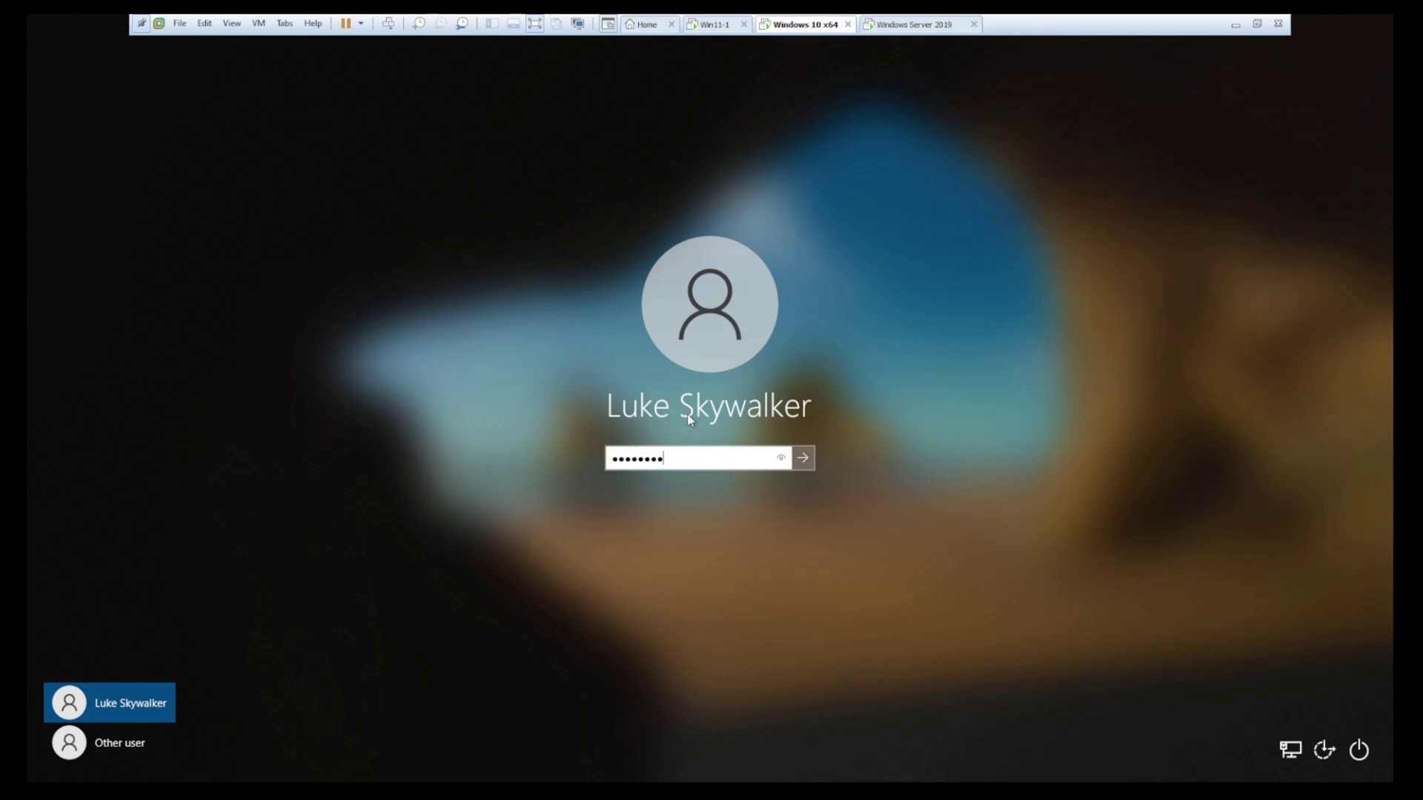
{"action": "type", "text": "*******"}
{"action": "key", "text": "Return"}
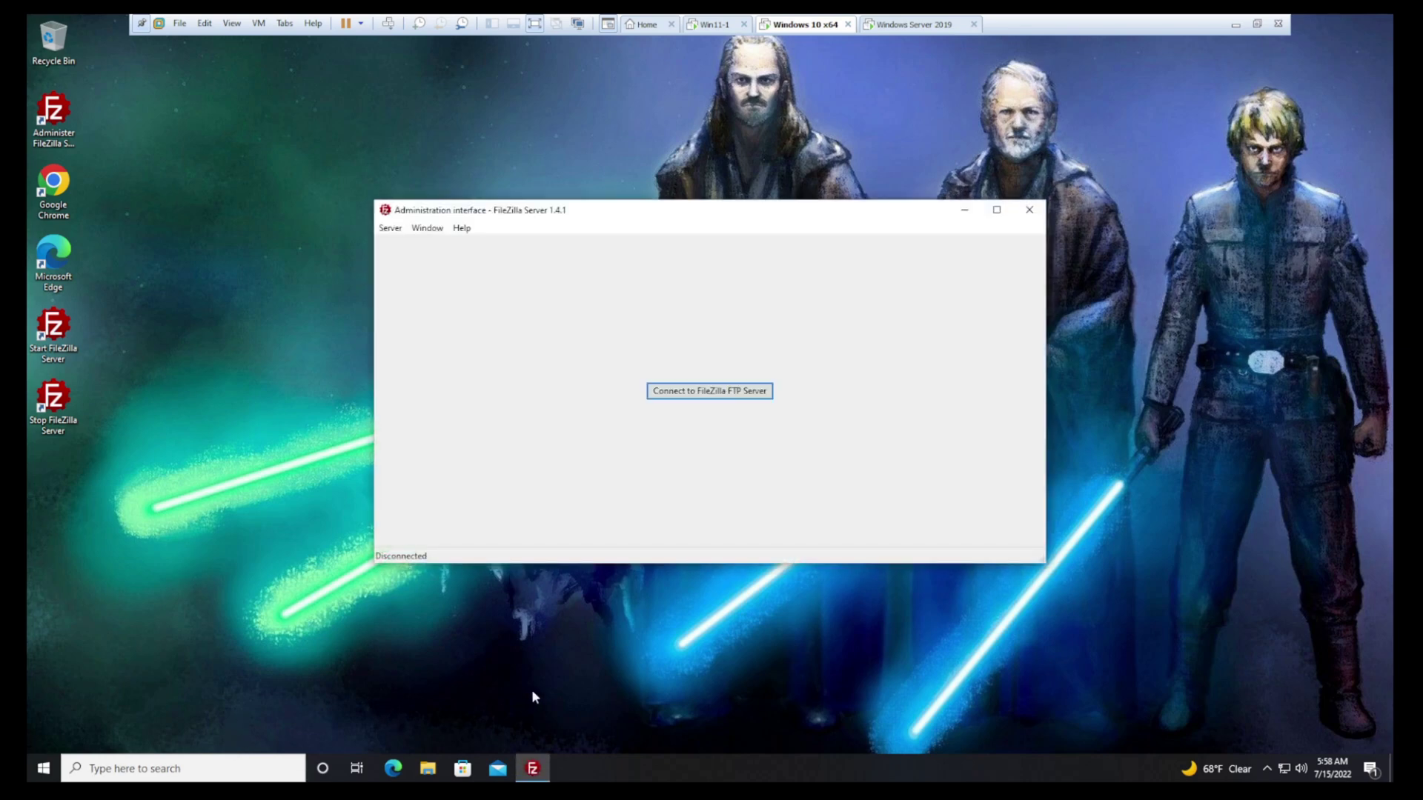
Start Windows PowerShell as administrator from a 'power' Start search, approve UAC, and close FileZilla
{"action": "left_click", "coordinate": [46, 771]}
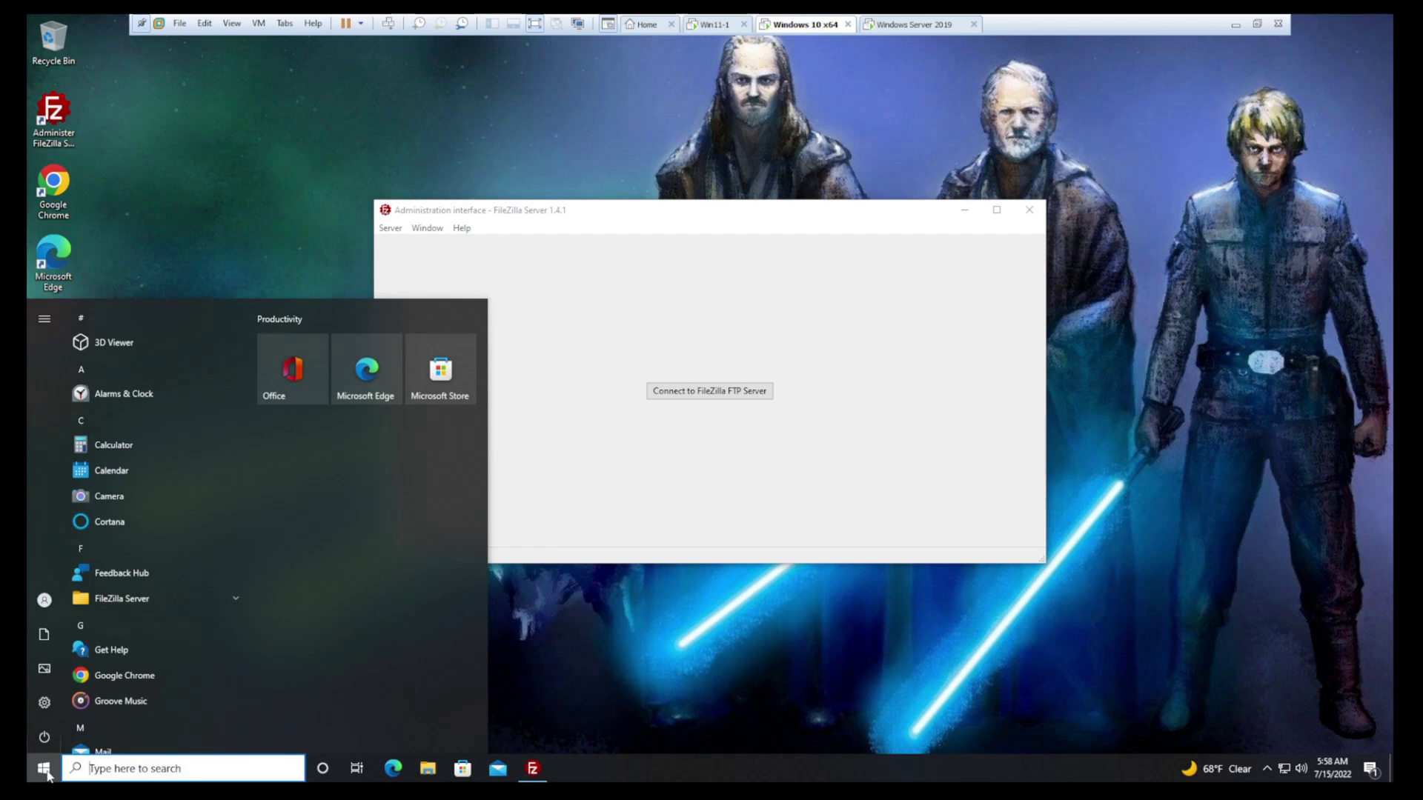
{"action": "type", "text": "power"}
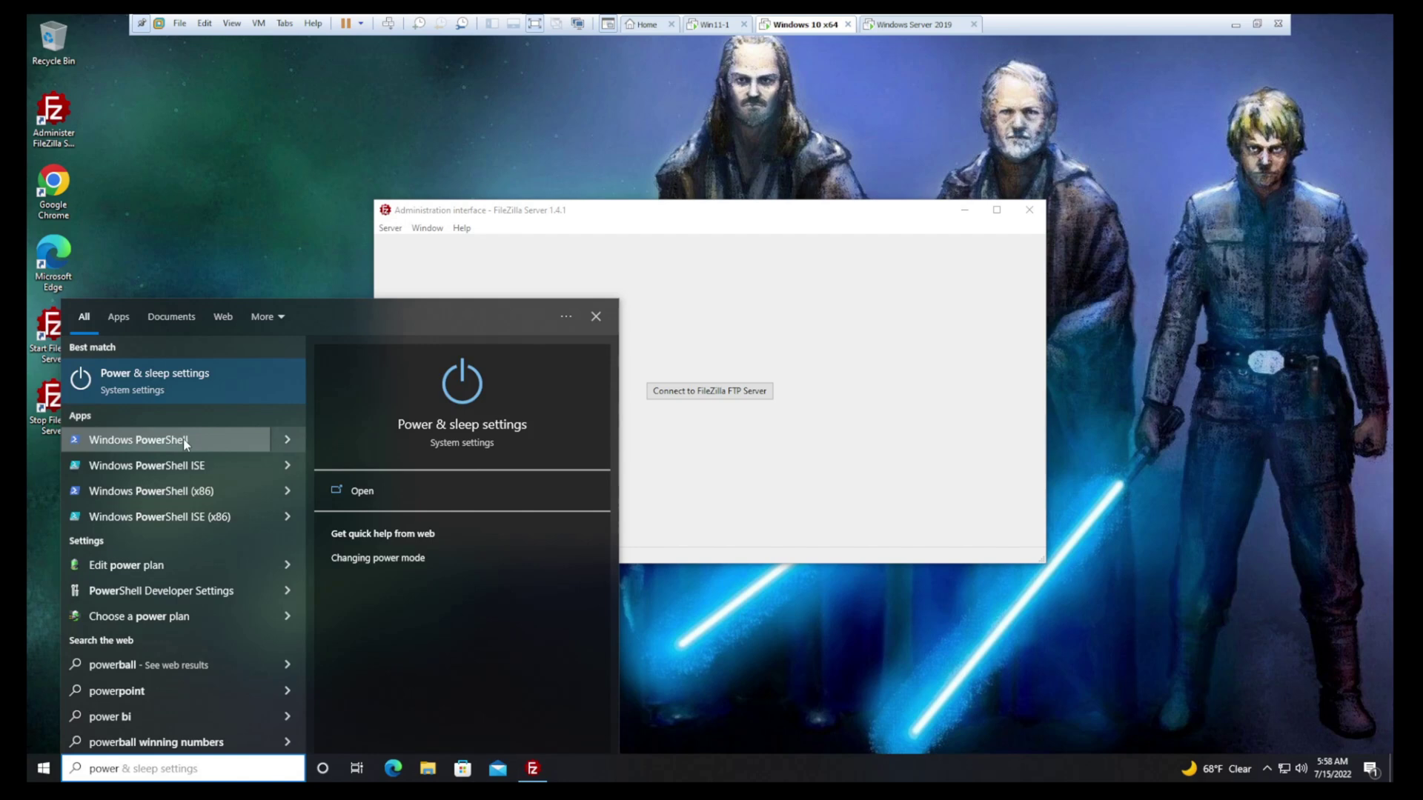
{"action": "left_click", "coordinate": [185, 441]}
{"action": "right_click", "coordinate": [185, 440]}
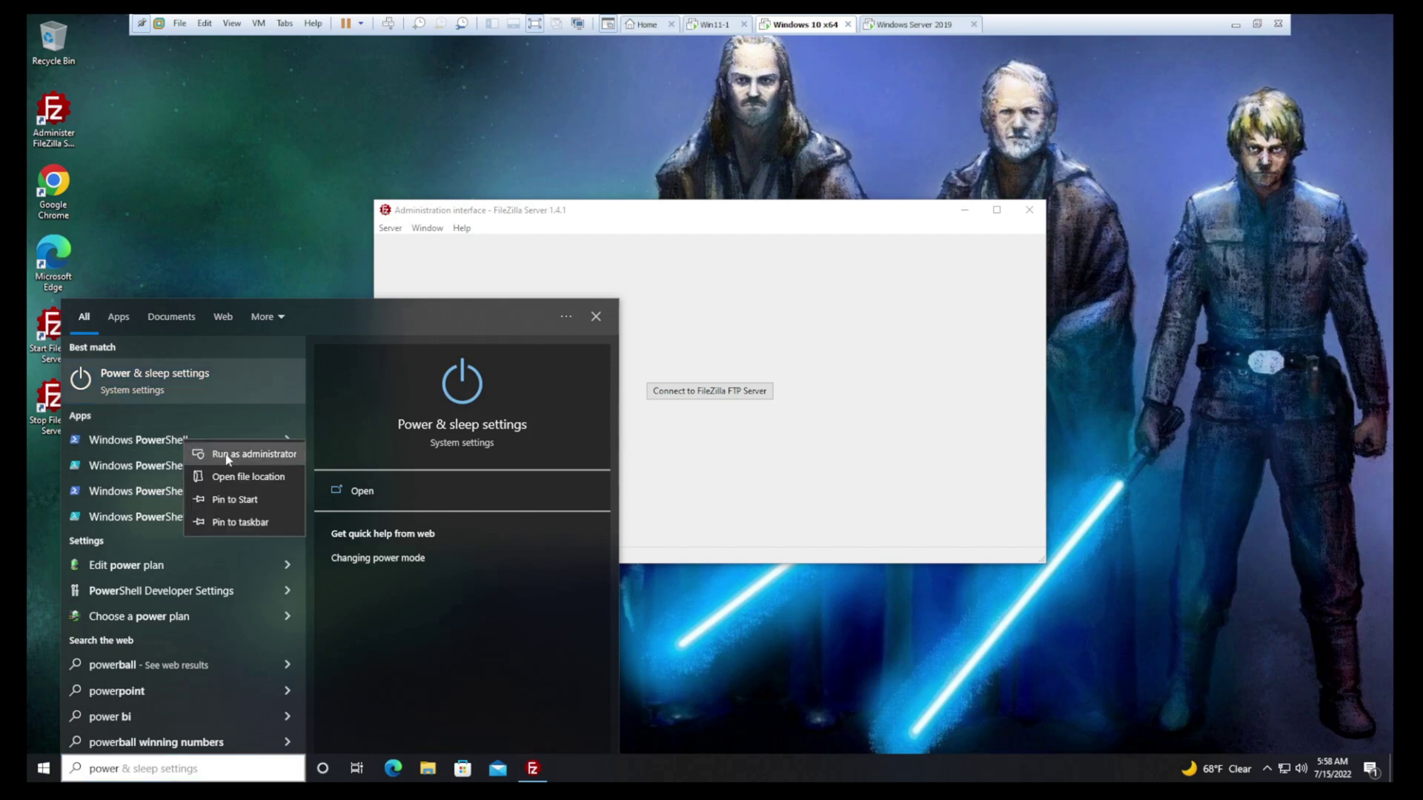
{"action": "left_click", "coordinate": [215, 454]}
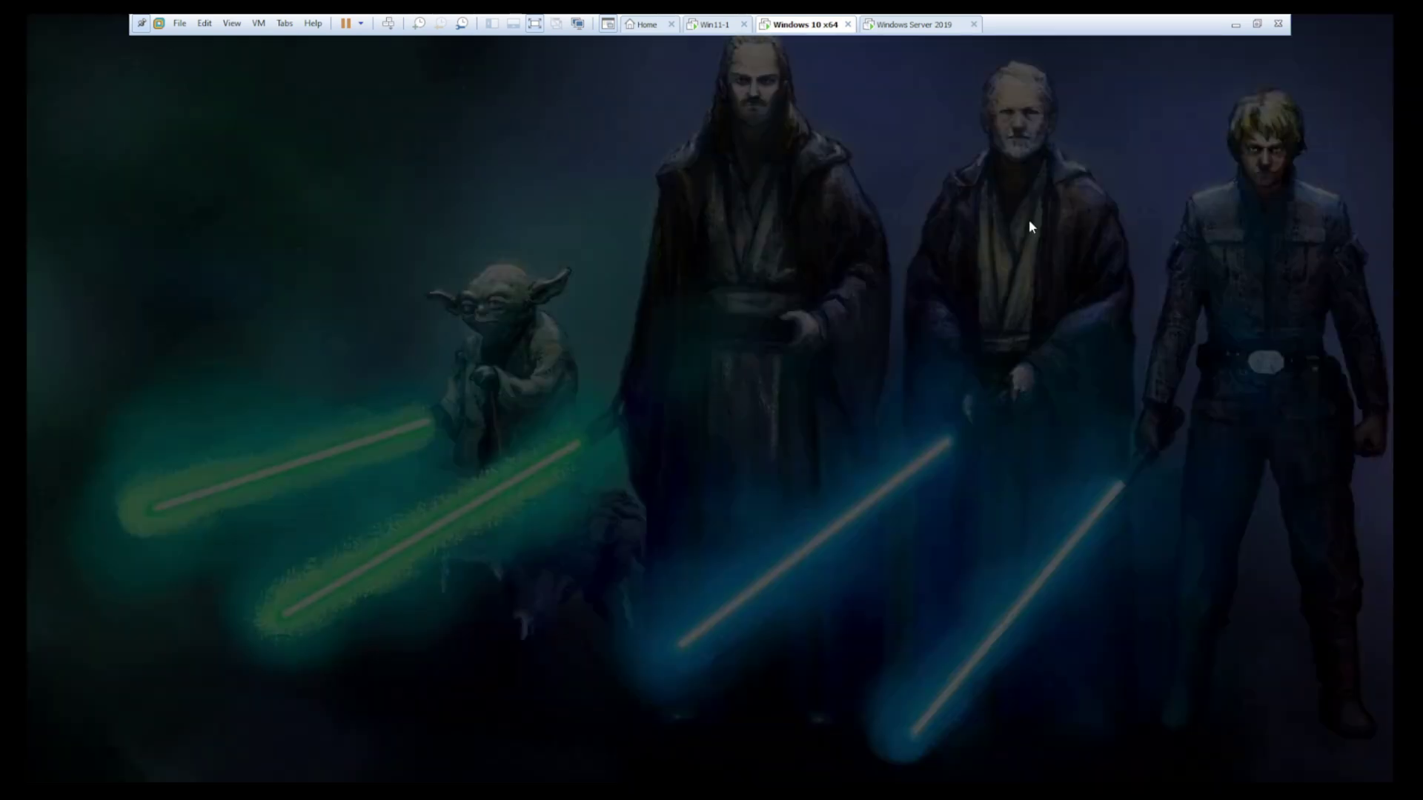
{"action": "left_click", "coordinate": [636, 481]}
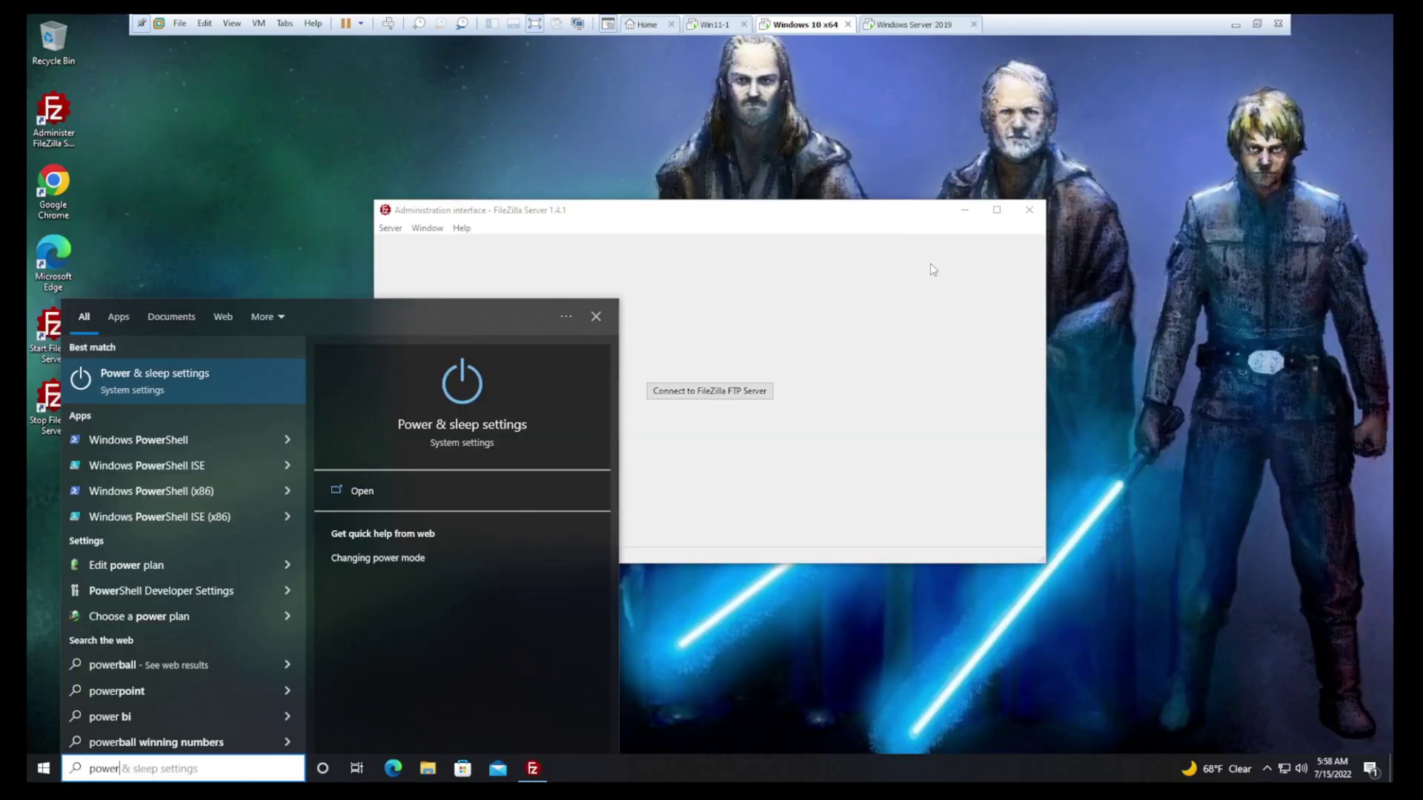
{"action": "left_click", "coordinate": [1035, 215]}
{"action": "left_click", "coordinate": [1035, 215]}
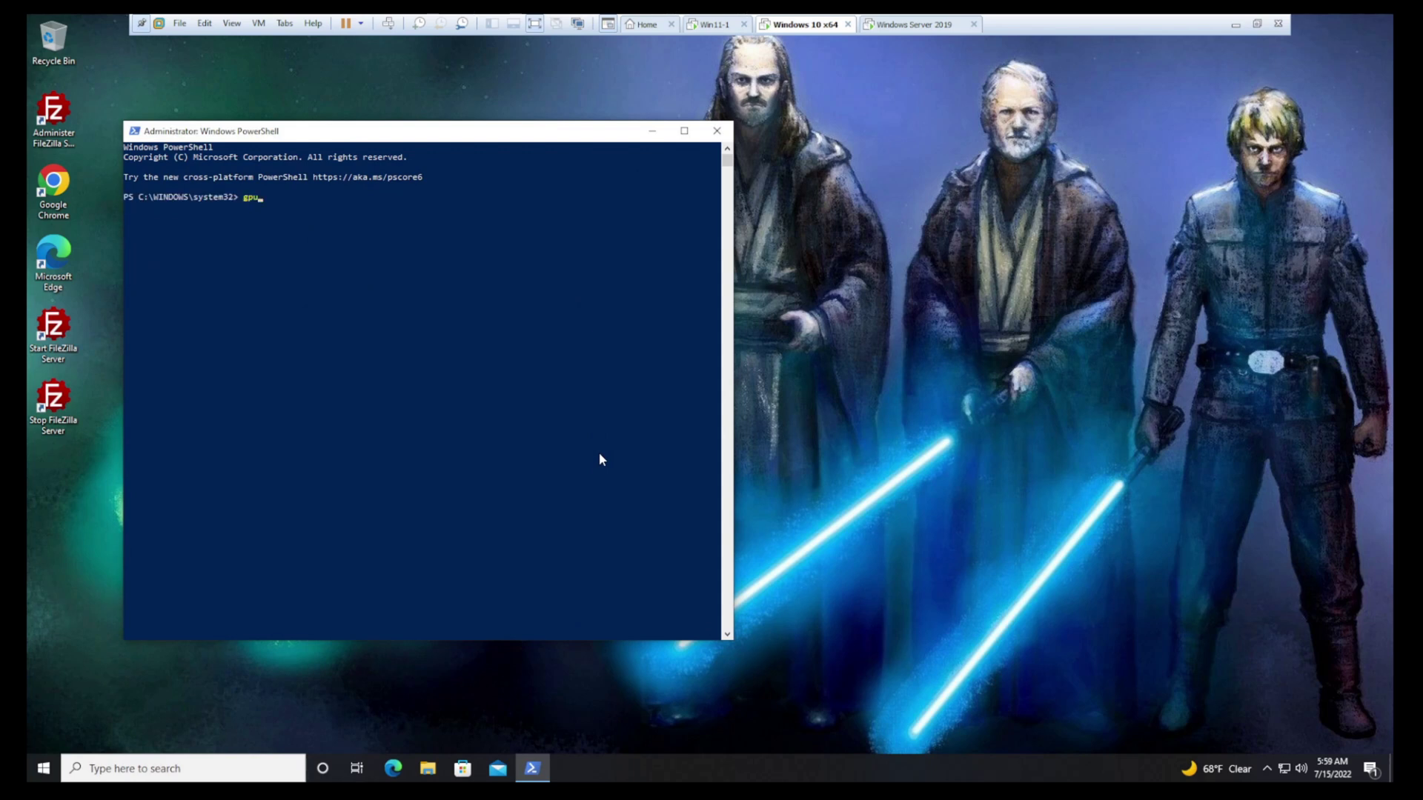
Run gpupdate /f, then gpresult /r /SCOPE COMPUTER, correcting the scope argument typo until it runs
{"action": "type", "text": "gpupdate /force"}
{"action": "key", "text": "Return"}
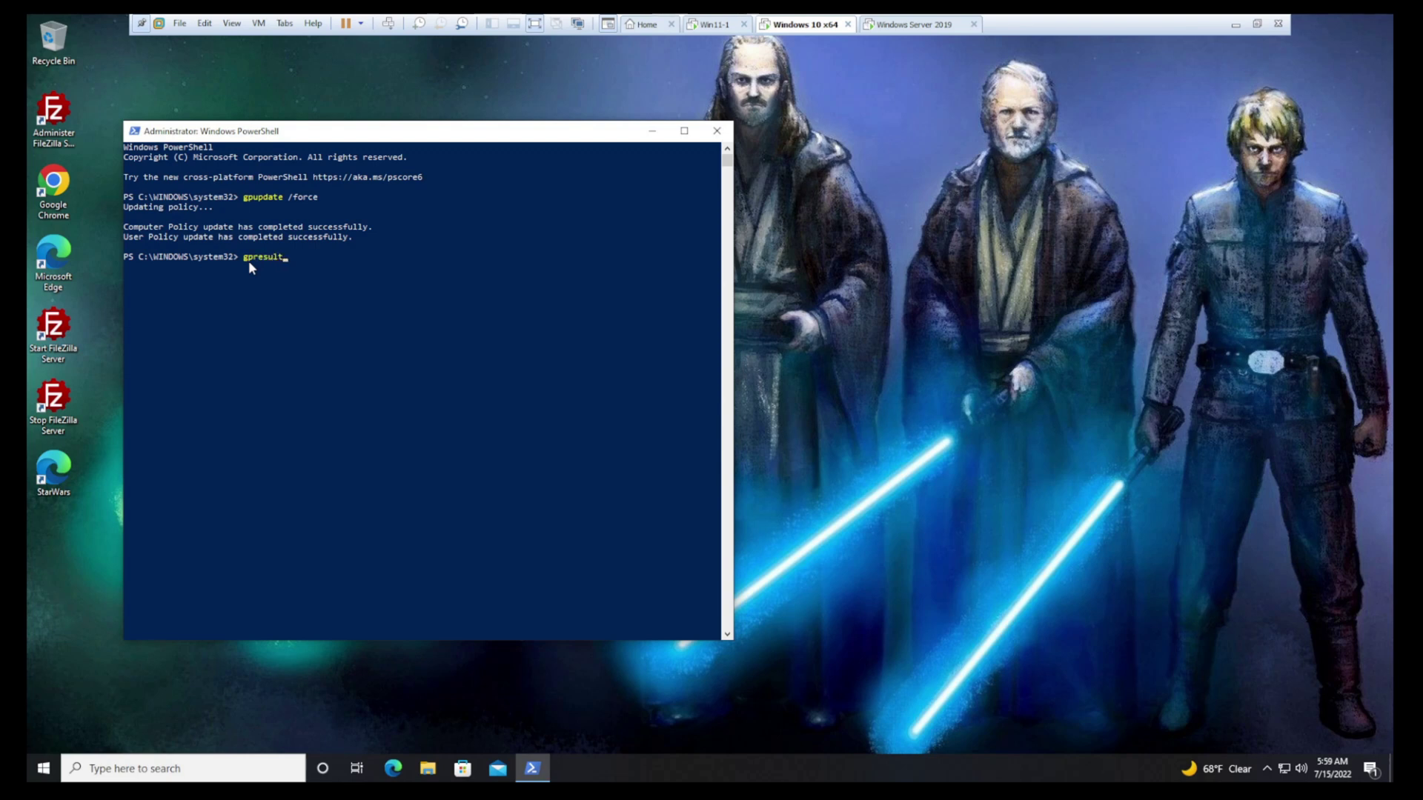
{"action": "type", "text": "/r /SCOPECOMPUTER"}
{"action": "key", "text": "Return"}
{"action": "key", "text": "Up"}
{"action": "key", "text": "Left"}
{"action": "key", "text": "Left"}
{"action": "key", "text": "Left"}
{"action": "key", "text": "Left"}
{"action": "key", "text": "Left"}
{"action": "key", "text": "Left"}
{"action": "key", "text": "Left"}
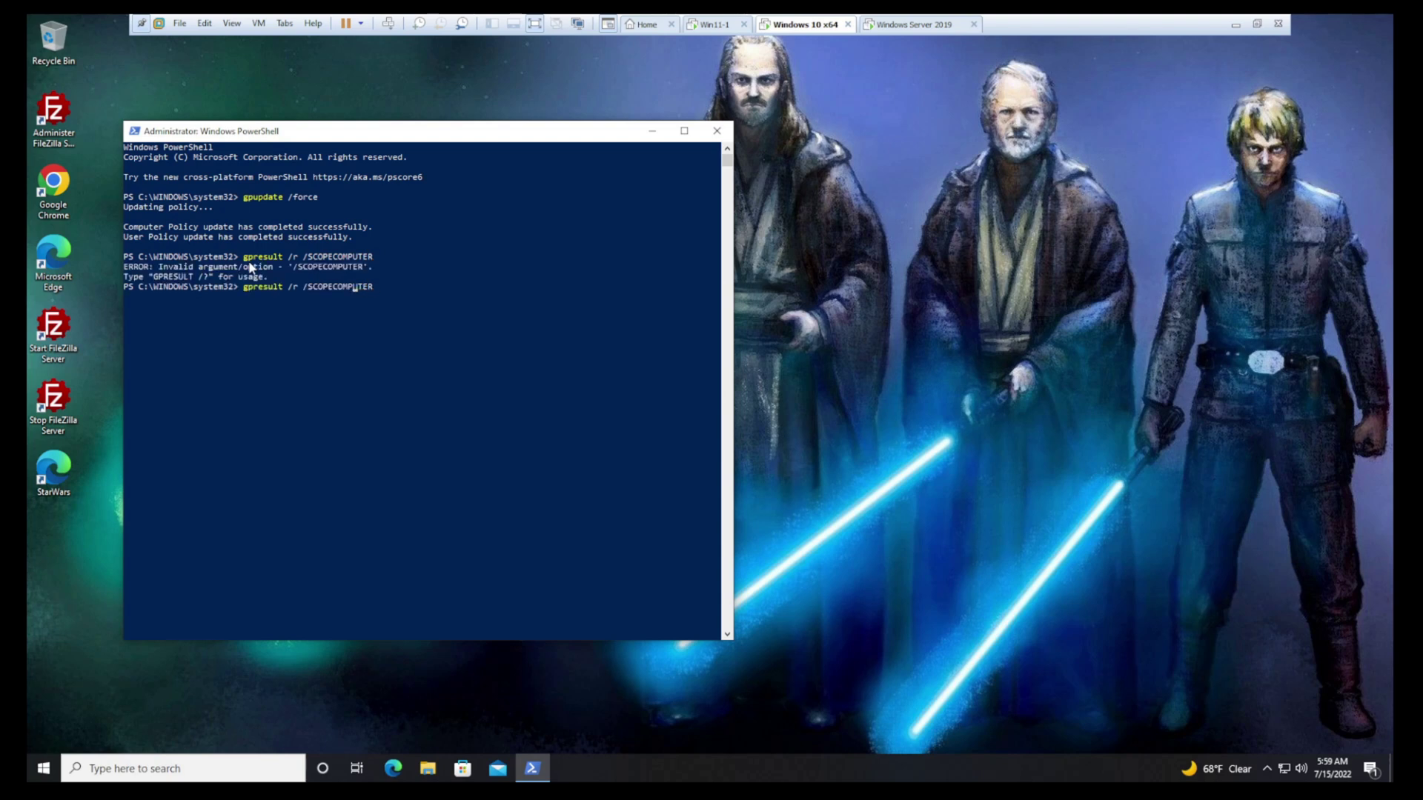
{"action": "key", "text": "Return"}
{"action": "key", "text": "Up"}
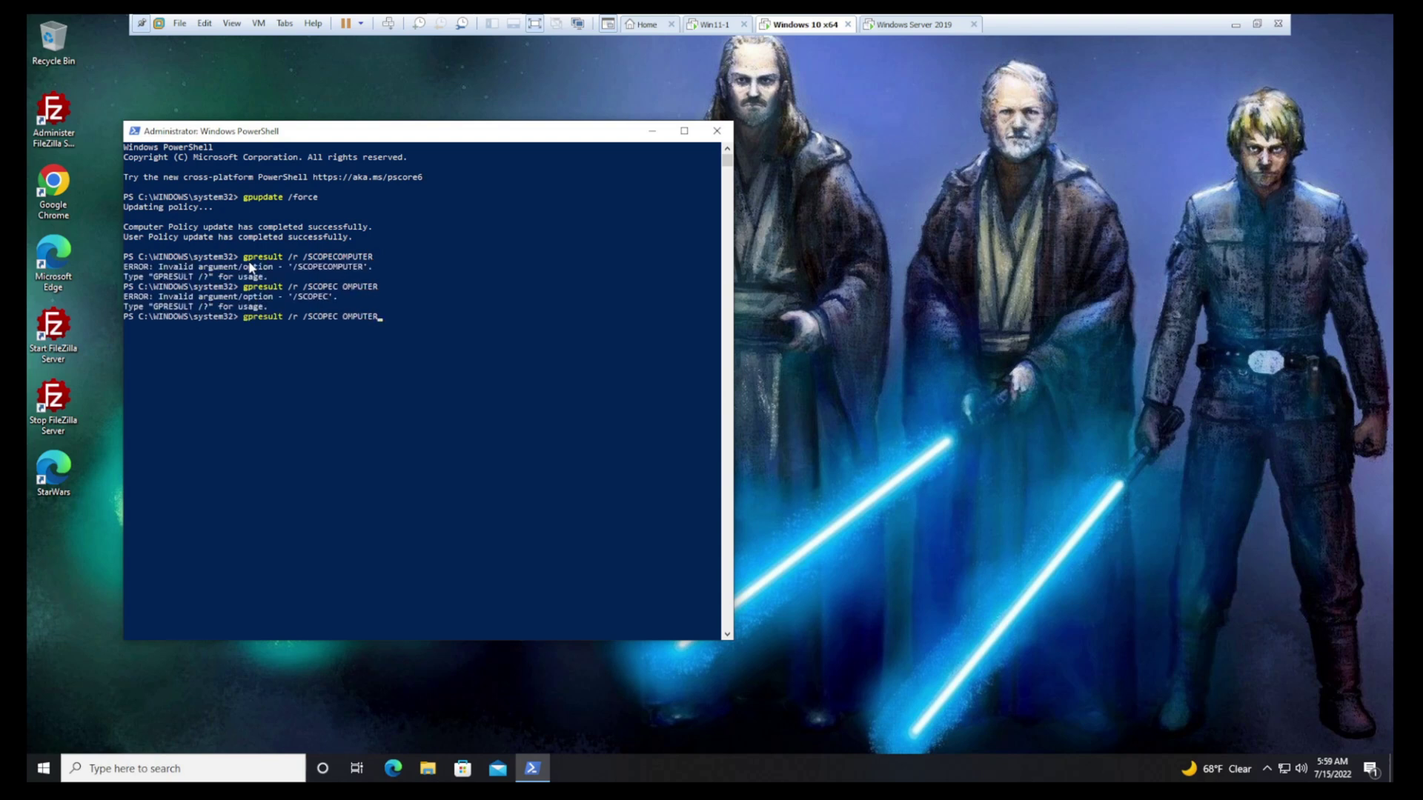
{"action": "key", "text": "Left"}
{"action": "key", "text": "Left"}
{"action": "key", "text": "Left"}
{"action": "key", "text": "Left"}
{"action": "key", "text": "Left"}
{"action": "key", "text": "Left"}
{"action": "key", "text": "Left"}
{"action": "key", "text": "BackSpace"}
{"action": "key", "text": "Return"}
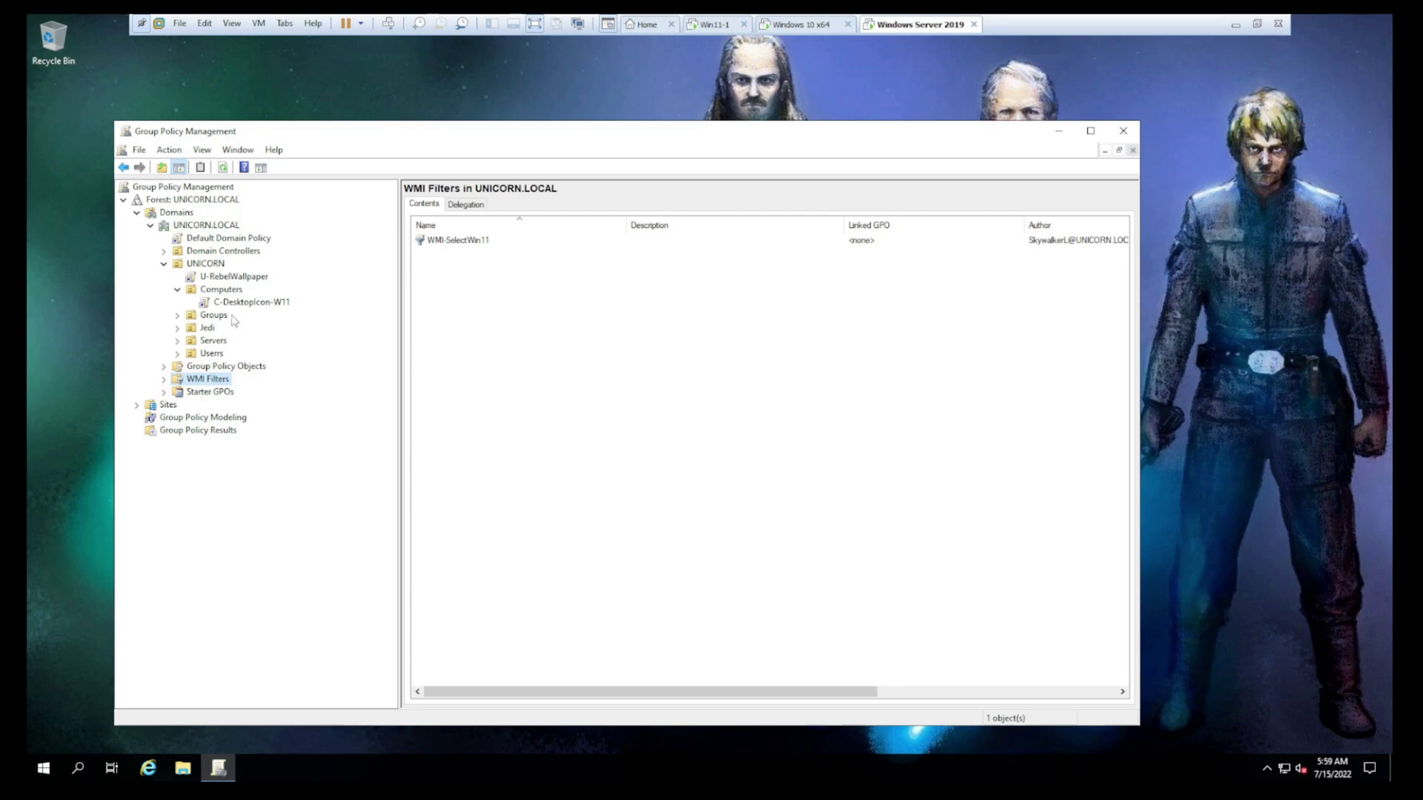
Set C-DesktopIcon-W11's WMI Filtering to WMI-SelectWin11 and confirm the change
{"action": "left_click", "coordinate": [226, 303]}
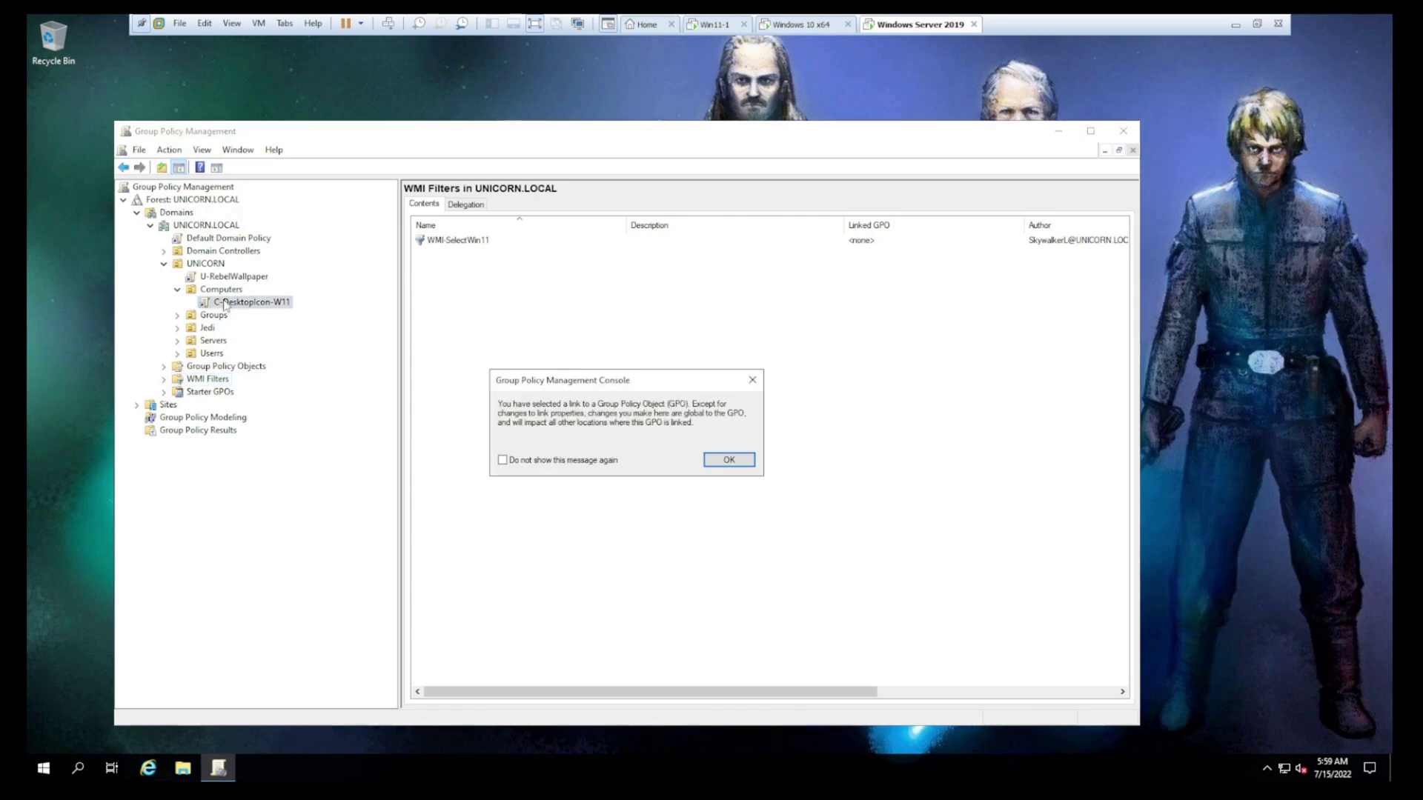
{"action": "left_click", "coordinate": [732, 460]}
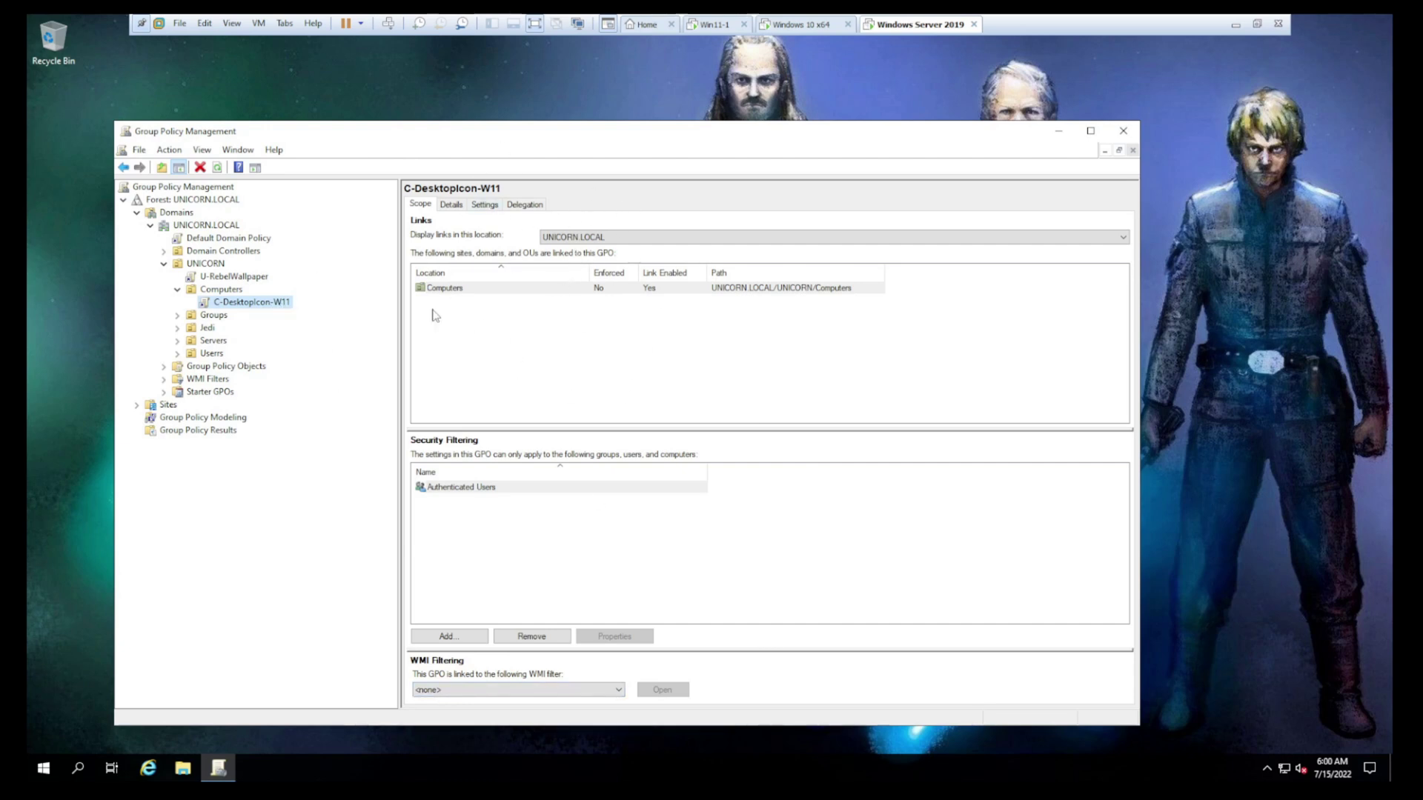
{"action": "left_click", "coordinate": [437, 690]}
{"action": "left_click", "coordinate": [452, 711]}
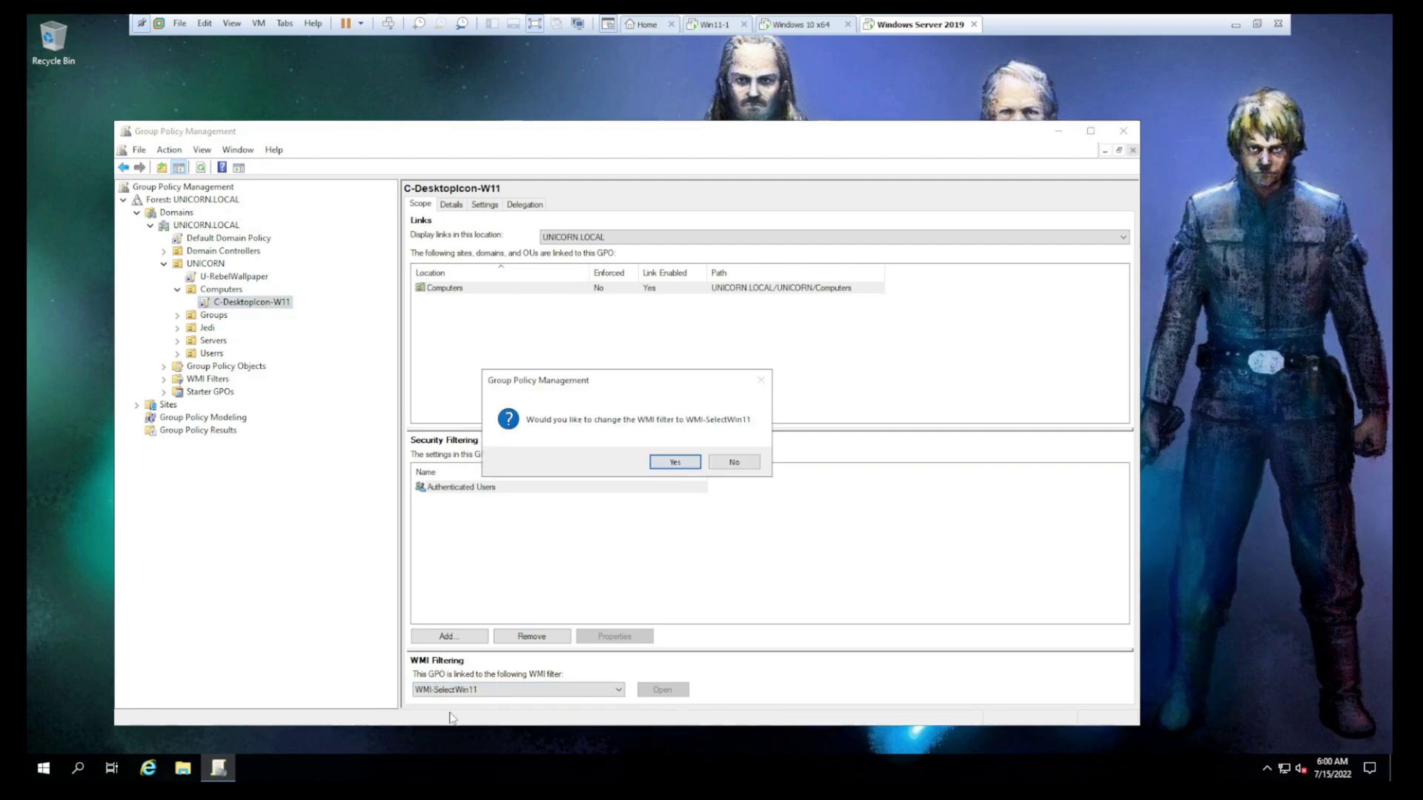
{"action": "left_click", "coordinate": [674, 464]}
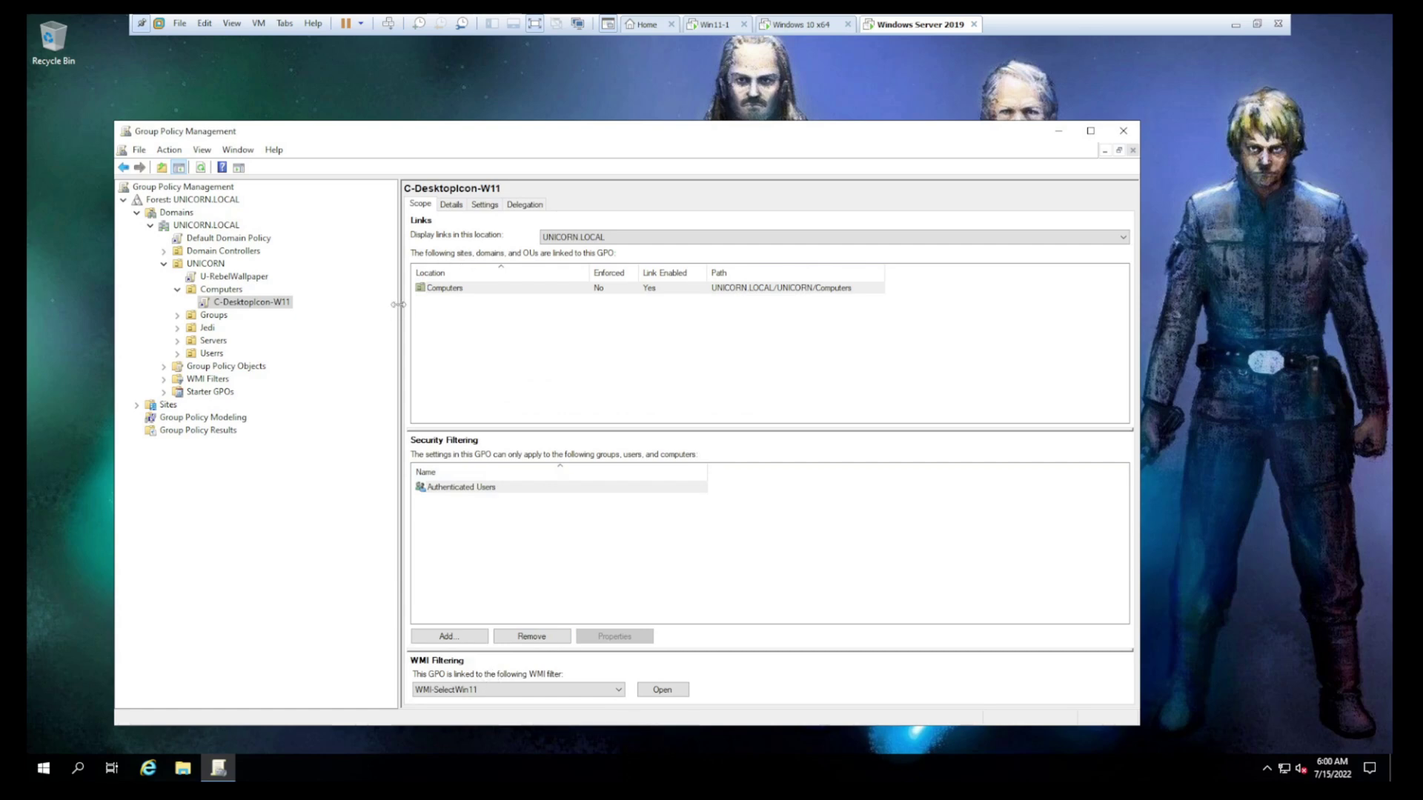
On the Windows 10 VM, permanently delete the StarWars desktop shortcut with Shift+Delete
{"action": "left_click", "coordinate": [800, 25]}
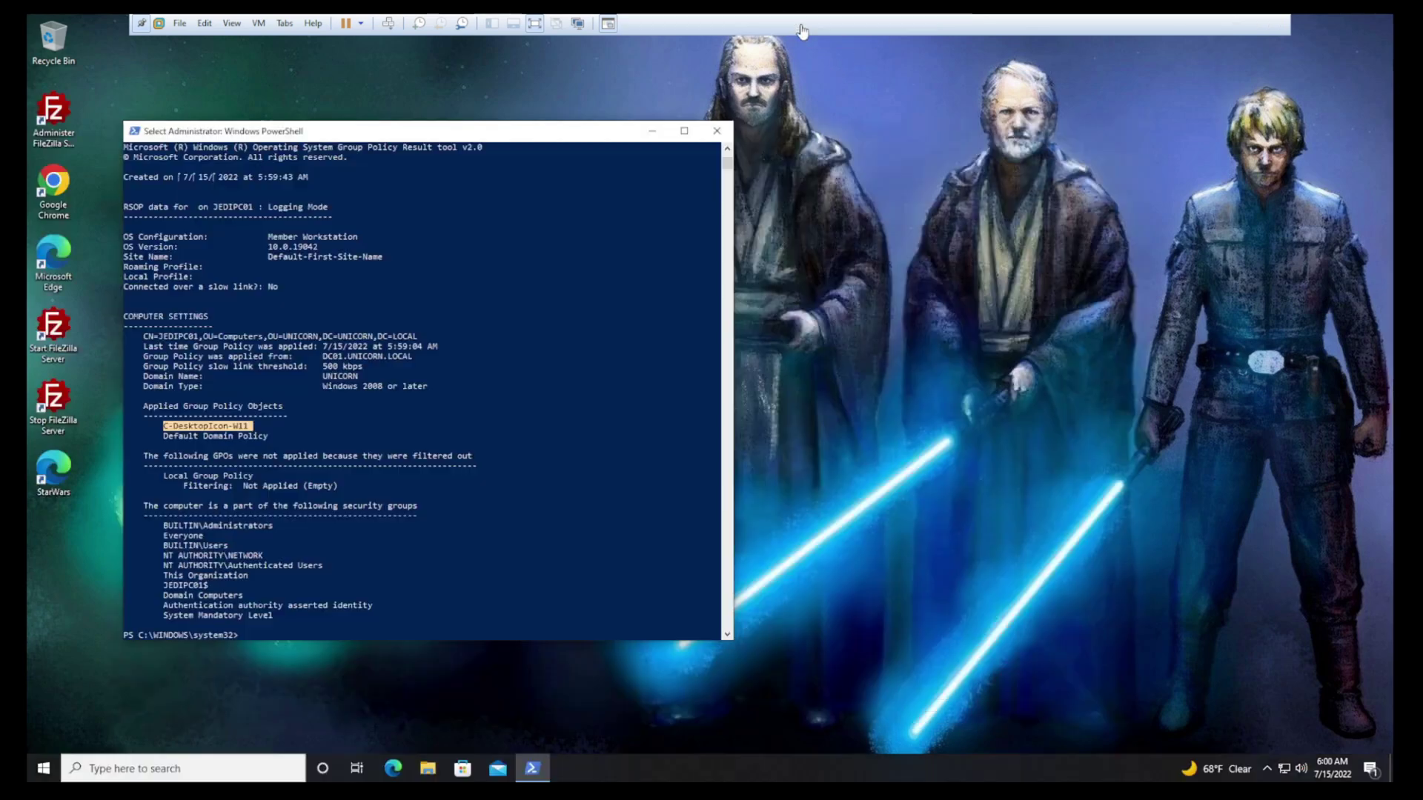
{"action": "left_click", "coordinate": [54, 474]}
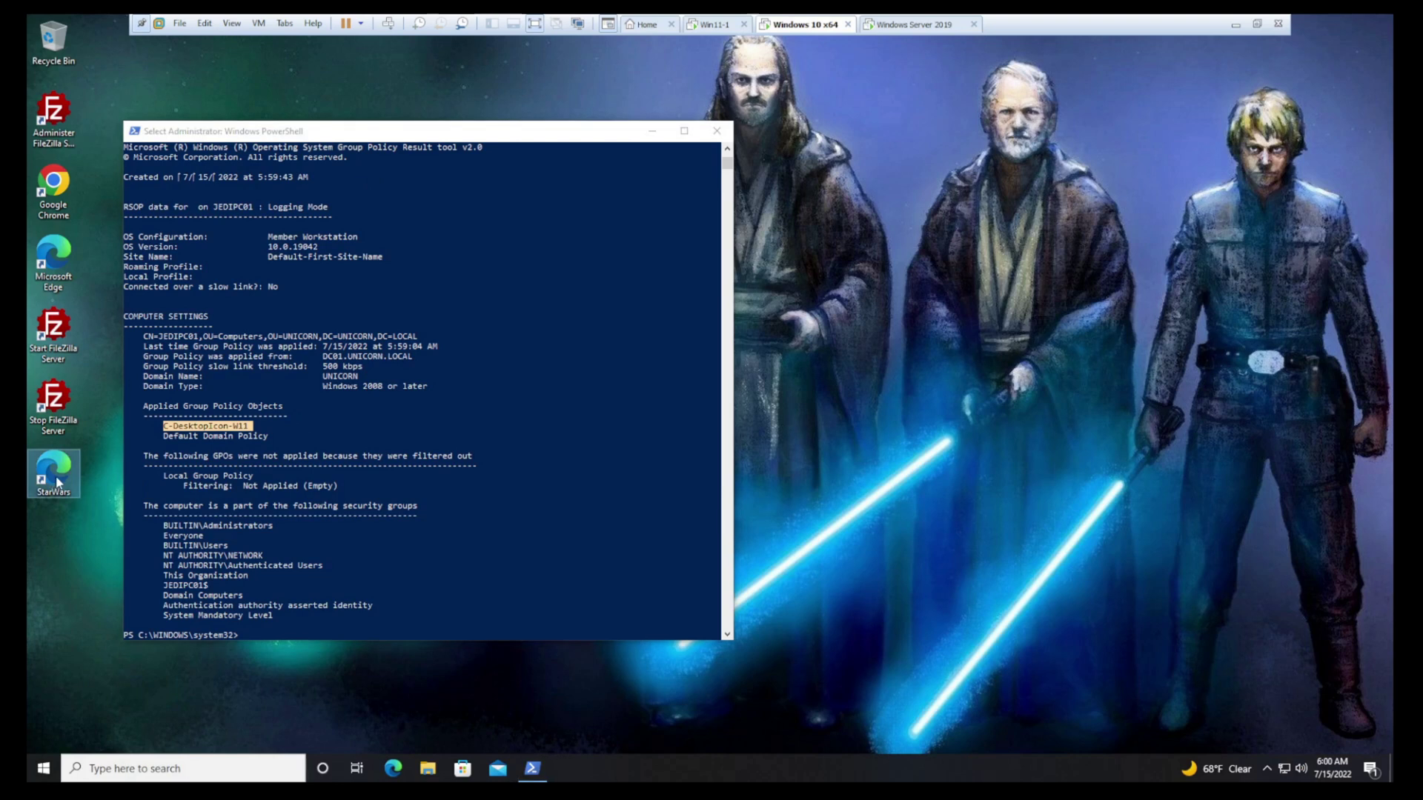
{"action": "key", "text": "shift+Delete"}
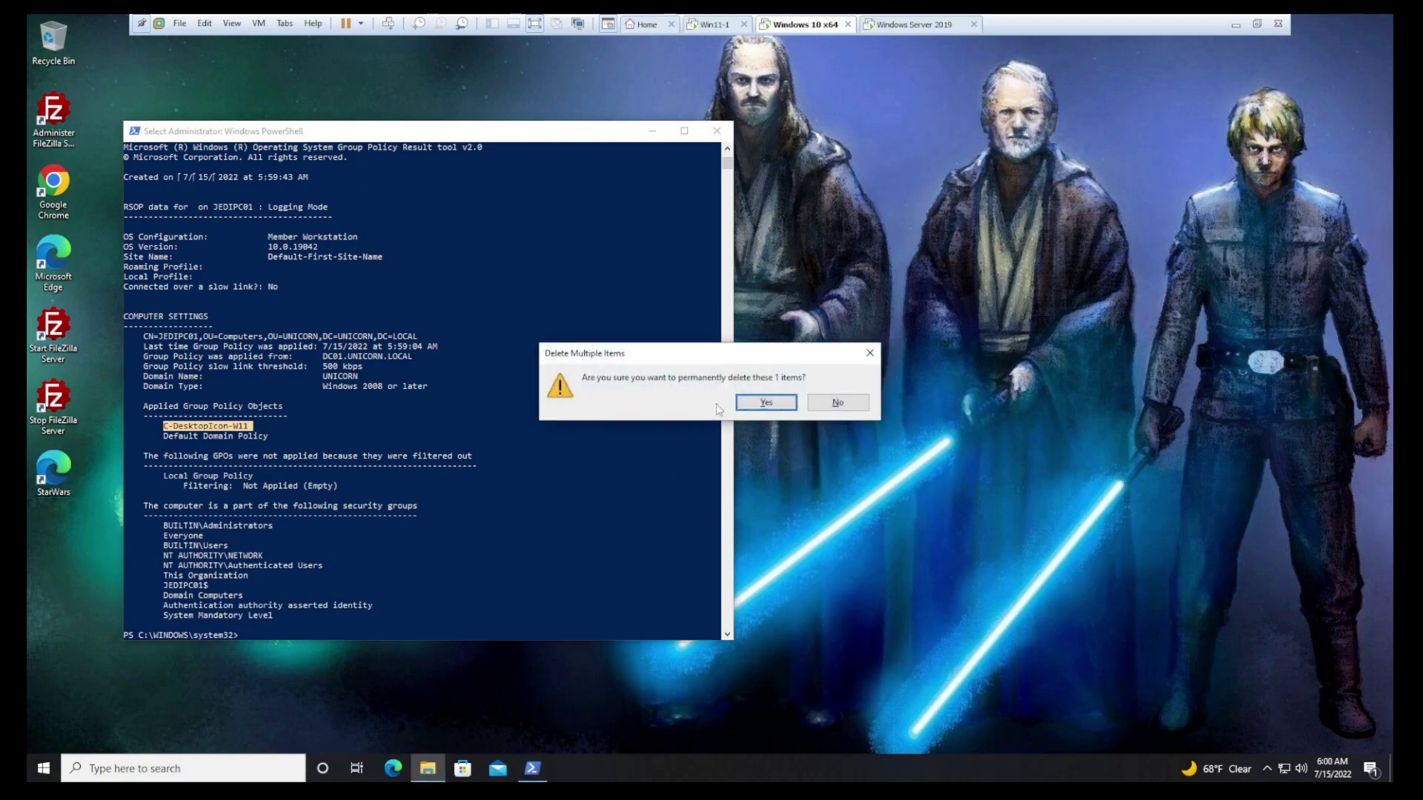
{"action": "left_click", "coordinate": [744, 402]}
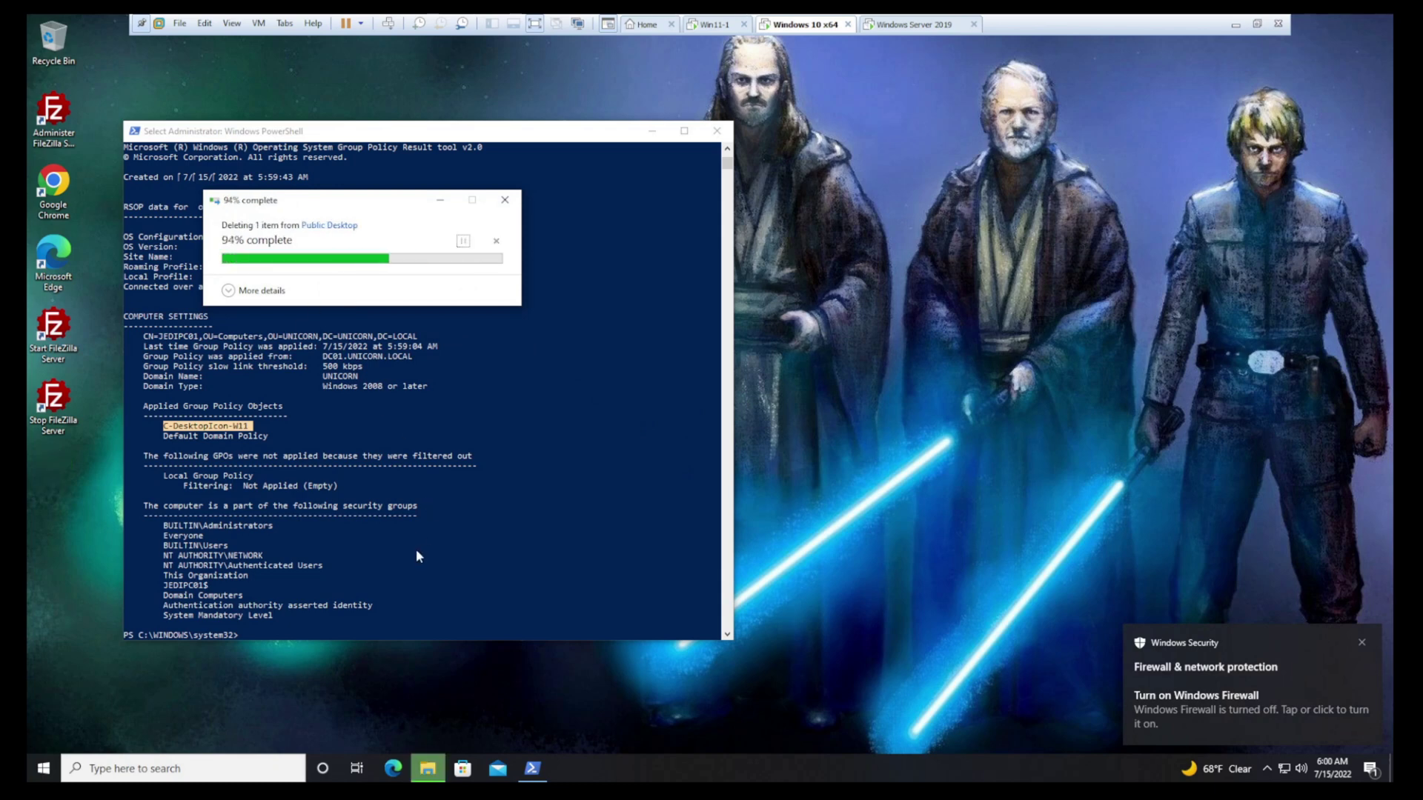
Run gpupdate /force in the PowerShell console
{"action": "left_click", "coordinate": [450, 609]}
{"action": "type", "text": "gp"}
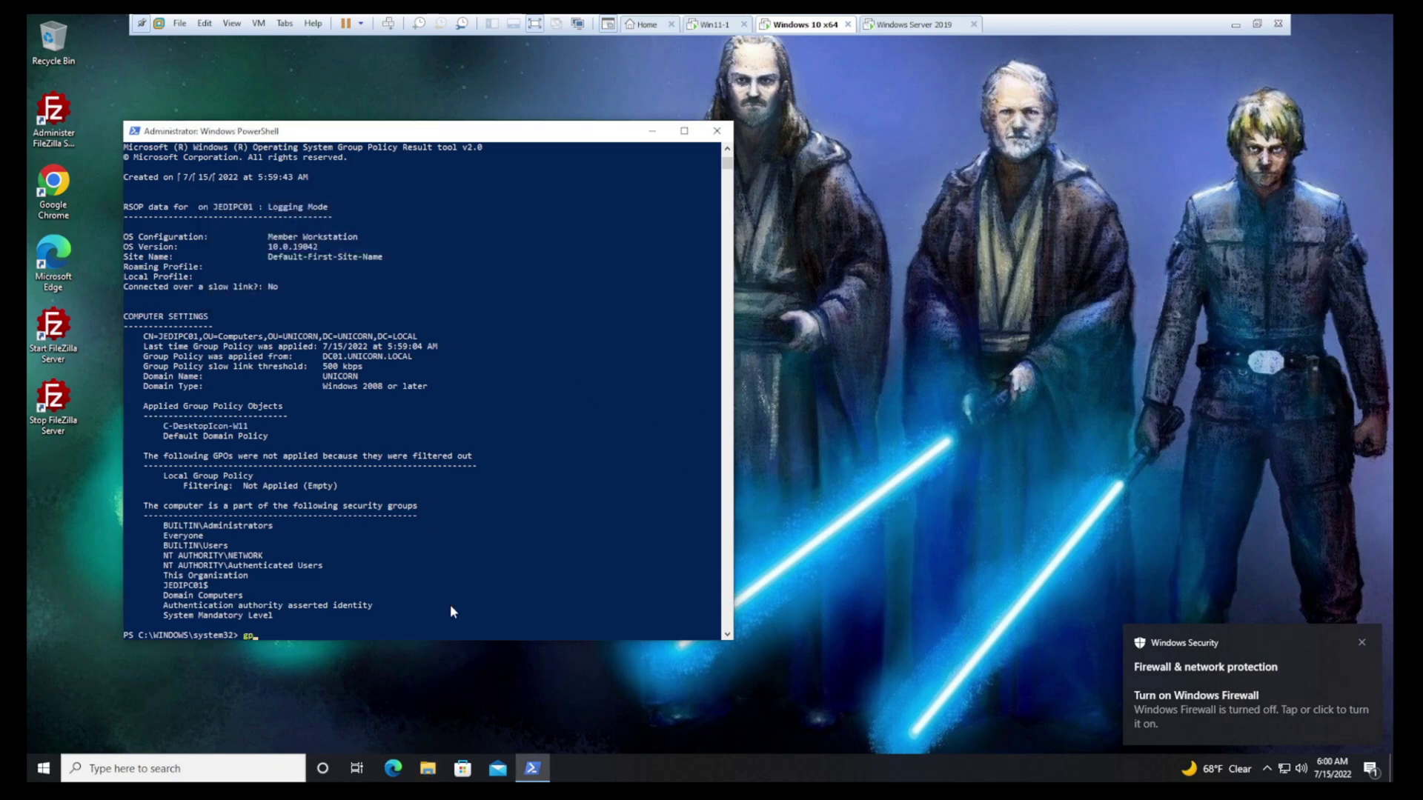
{"action": "type", "text": "update /force"}
{"action": "key", "text": "Return"}
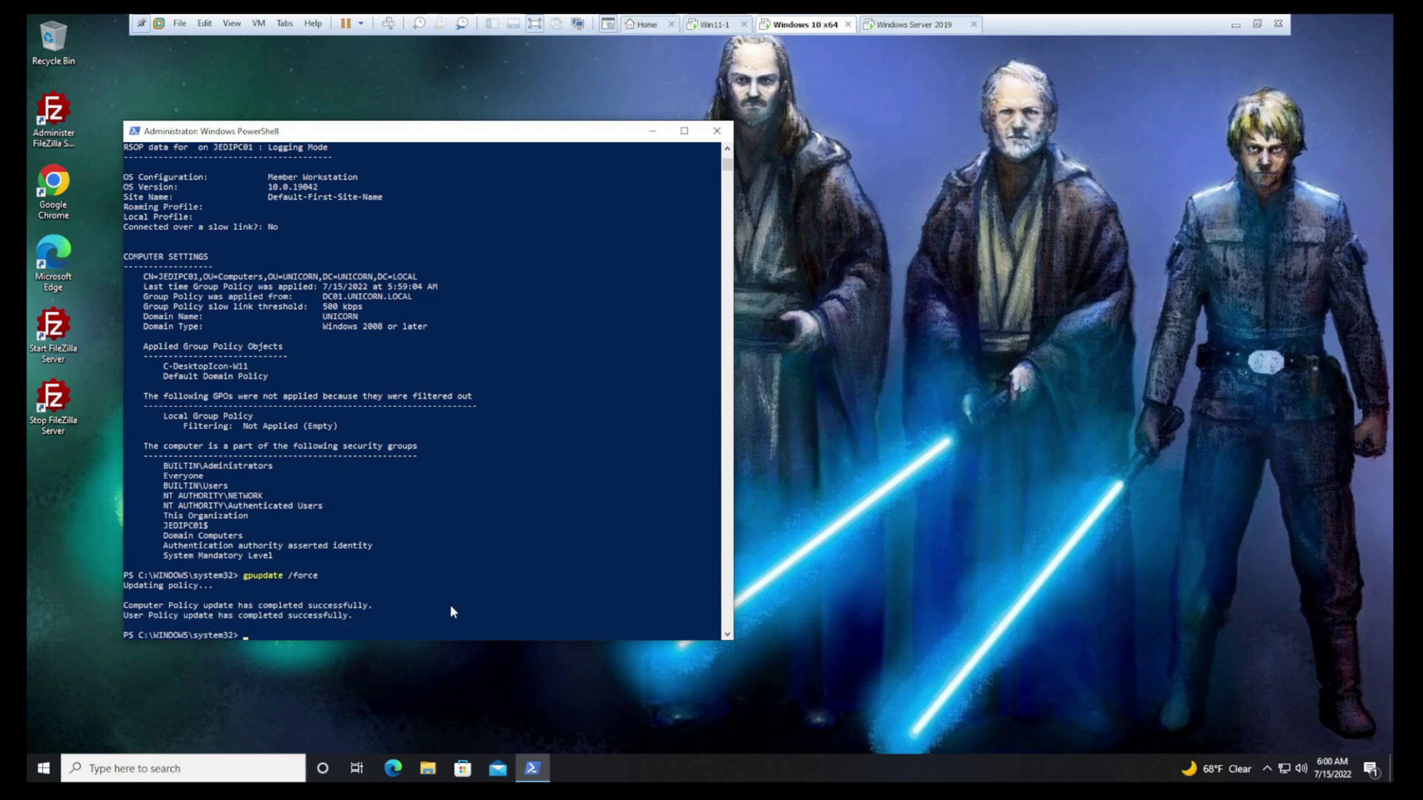
Clear the console with cls and run gpresult /r /scope computer
{"action": "type", "text": "cls"}
{"action": "key", "text": "Return"}
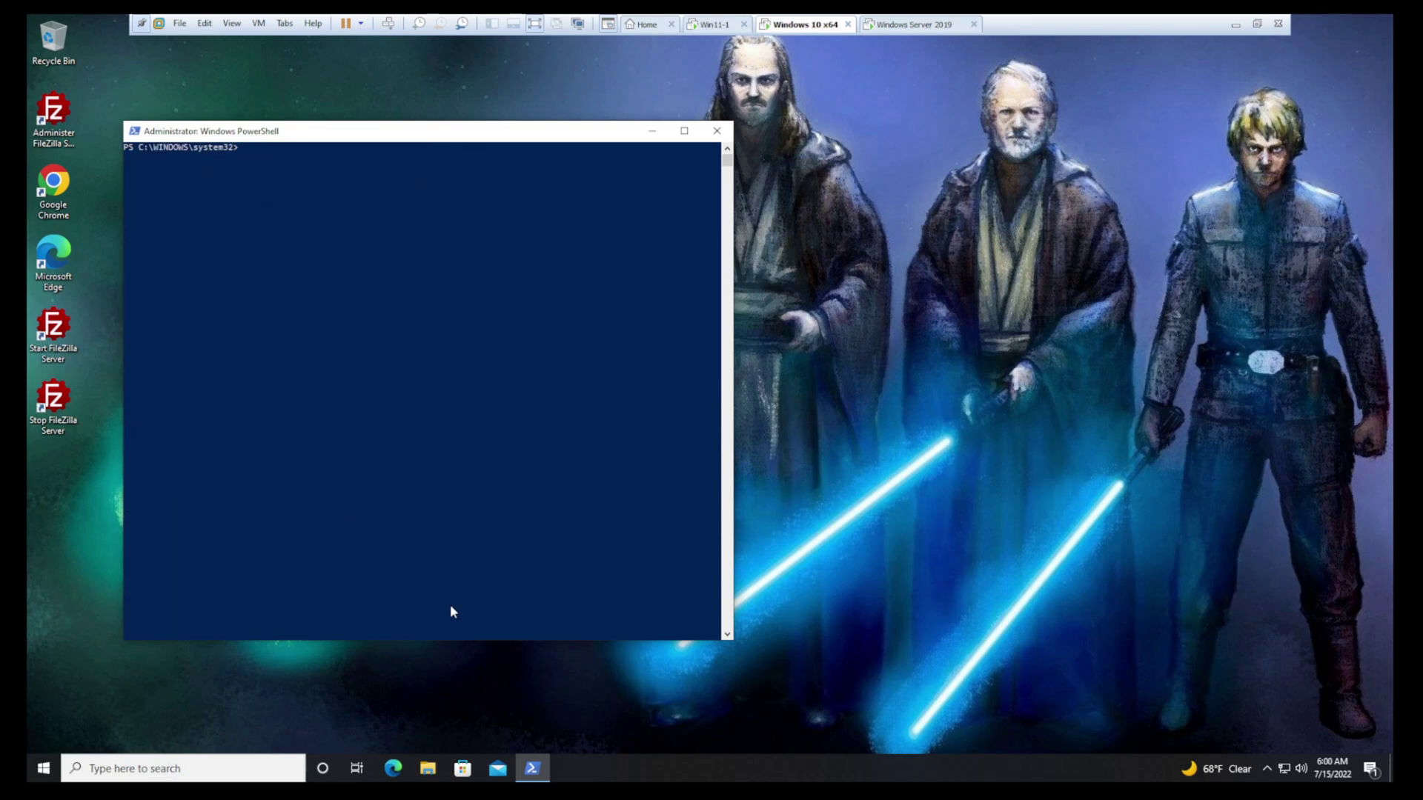
{"action": "type", "text": "gpresult /r /scope computer"}
{"action": "key", "text": "Return"}
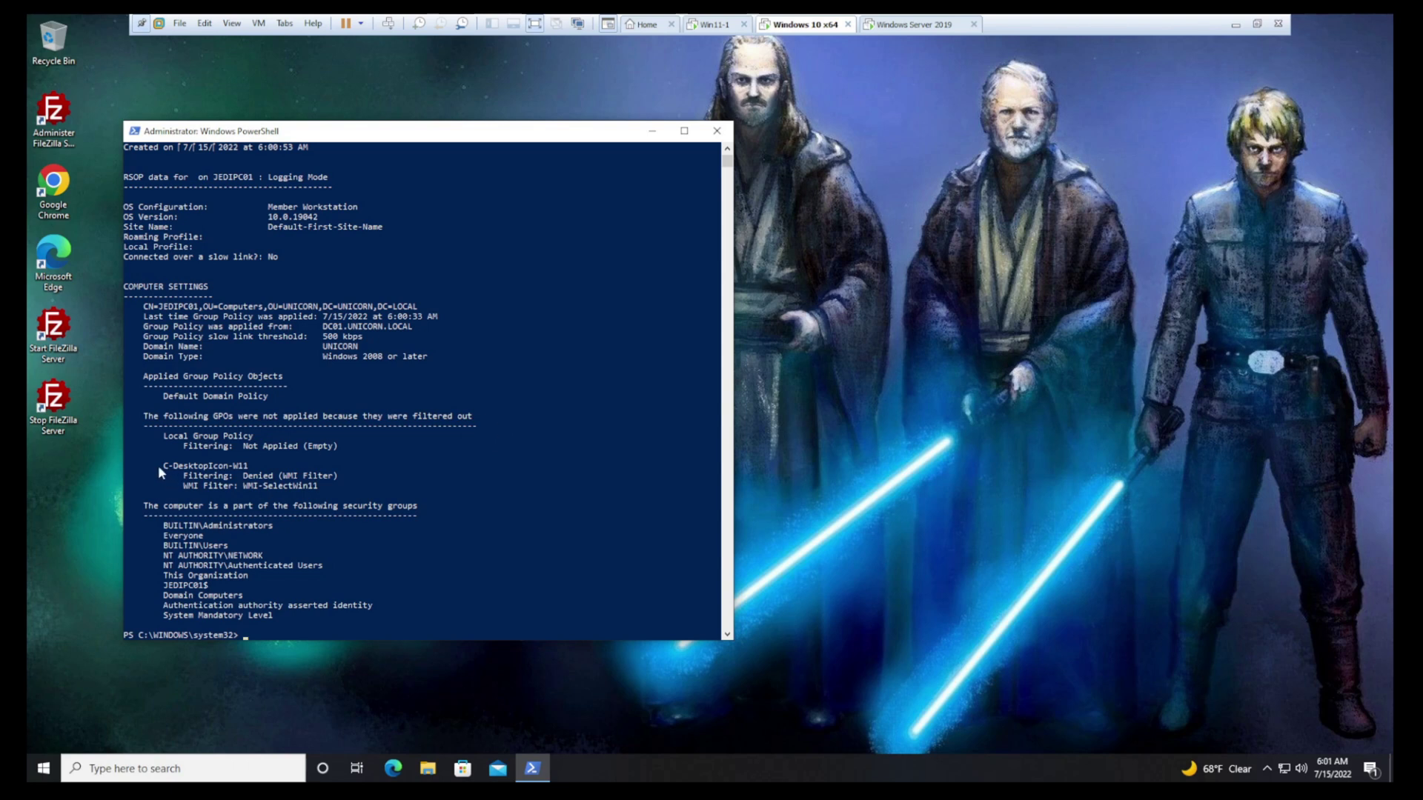
Highlight the C-DesktopIcon-W11 entry and its Denied (WMI Filter) status in the report
{"action": "left_click_drag", "start_coordinate": [158, 465], "coordinate": [249, 469]}
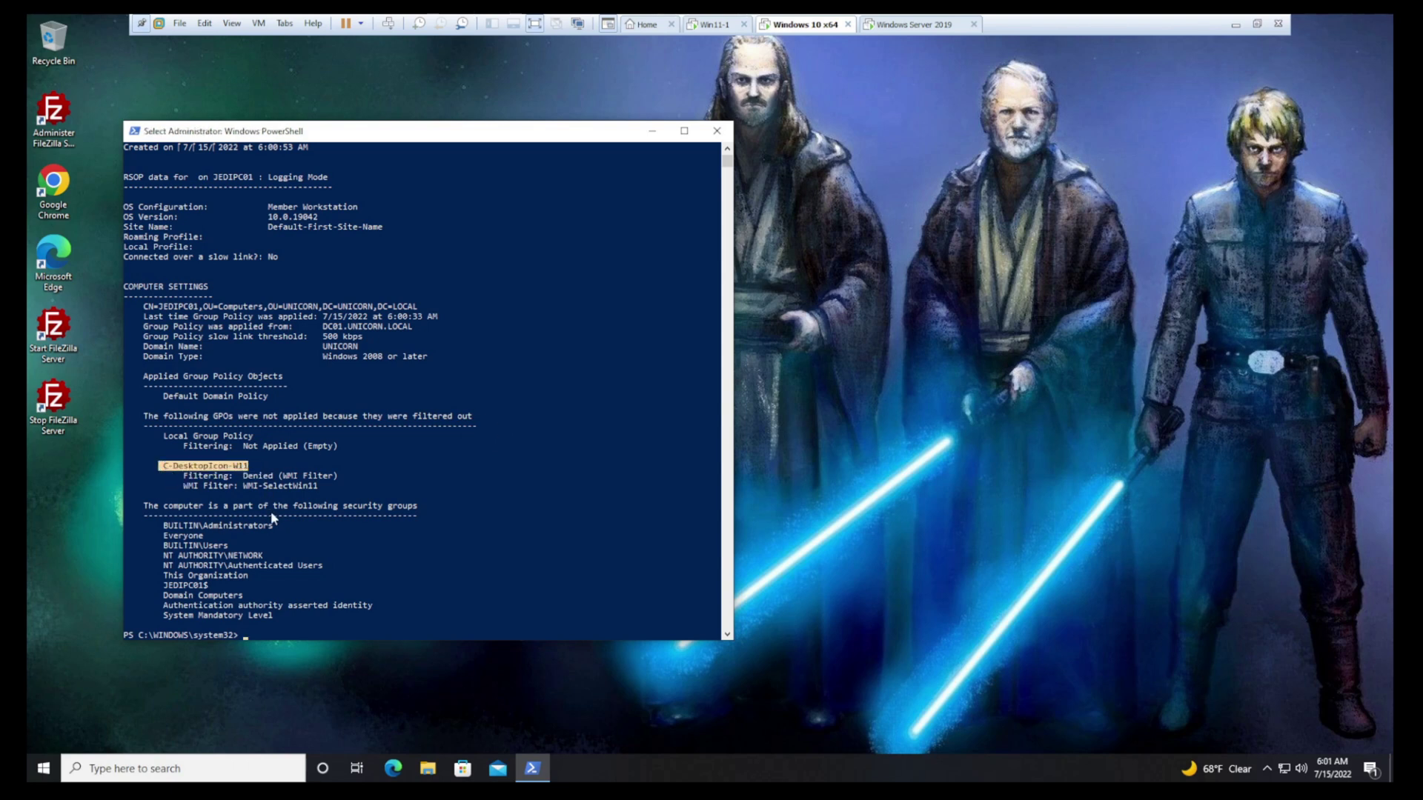
{"action": "left_click_drag", "start_coordinate": [183, 476], "coordinate": [334, 478]}
{"action": "mouse_move", "coordinate": [183, 497]}
{"action": "left_mouse_down"}
{"action": "mouse_move", "coordinate": [325, 487]}
{"action": "mouse_move", "coordinate": [189, 489]}
{"action": "left_mouse_up"}
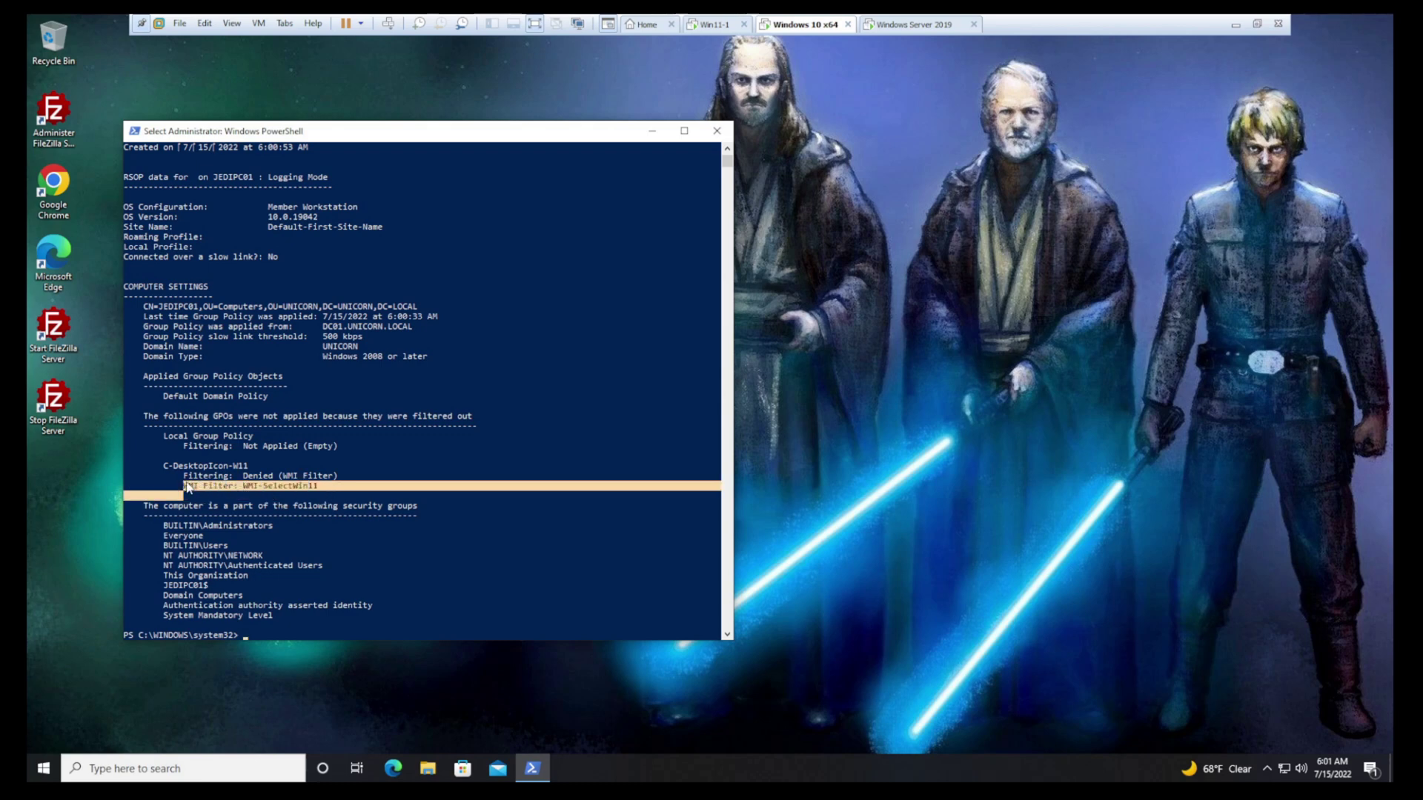
{"action": "left_click", "coordinate": [271, 480]}
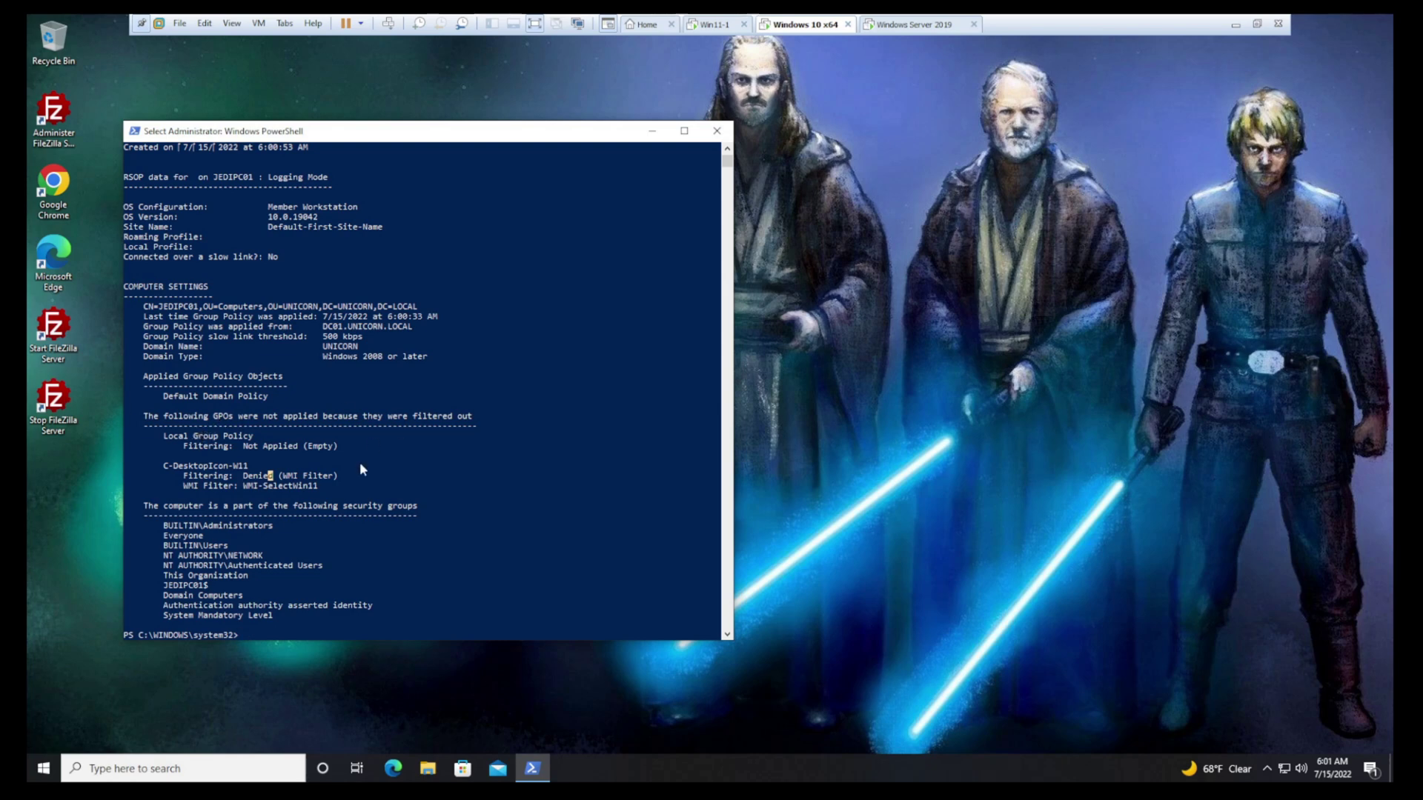
{"action": "left_click", "coordinate": [295, 466]}
Switch back to the Windows Server 2019 VM to view C-DesktopIcon-W11's scope settings
{"action": "left_click", "coordinate": [906, 26]}
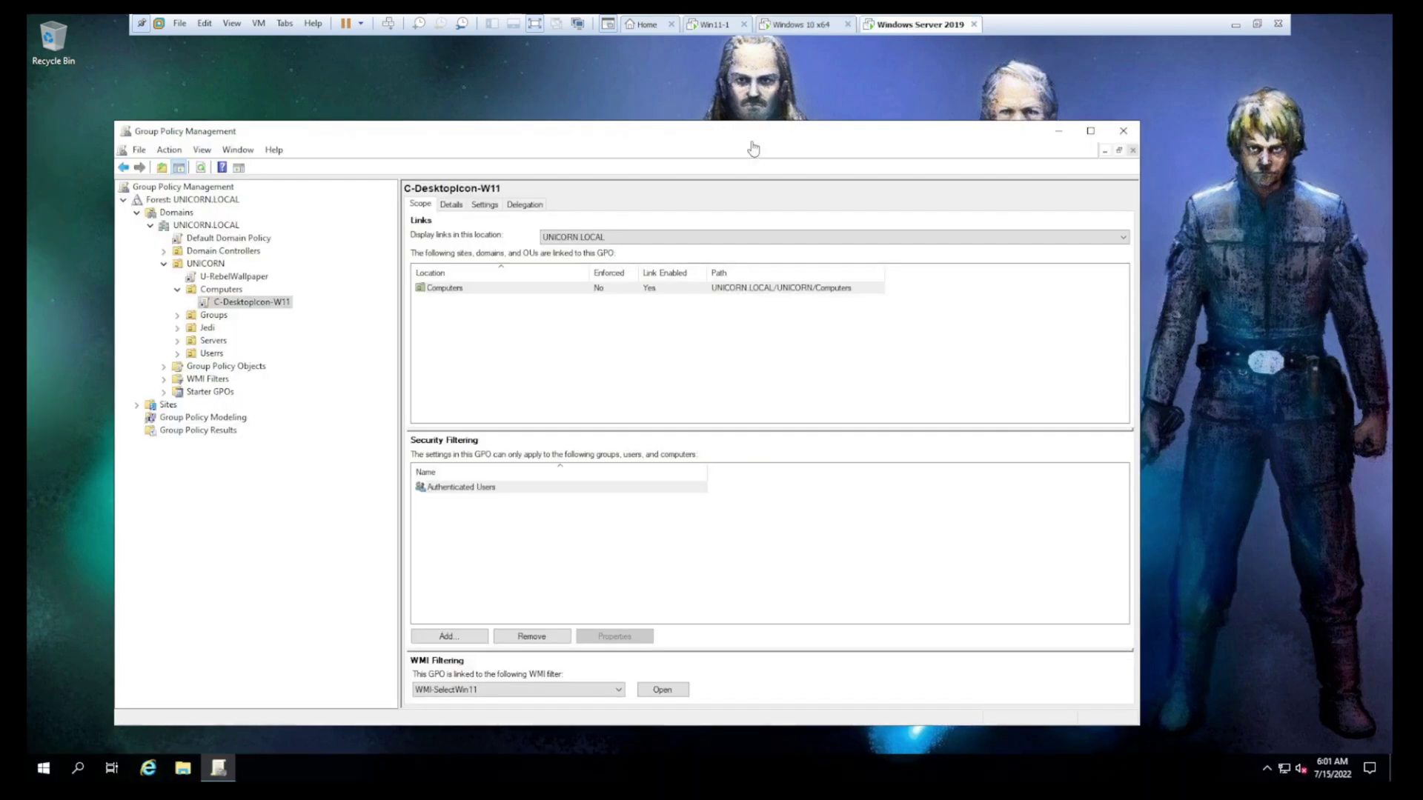